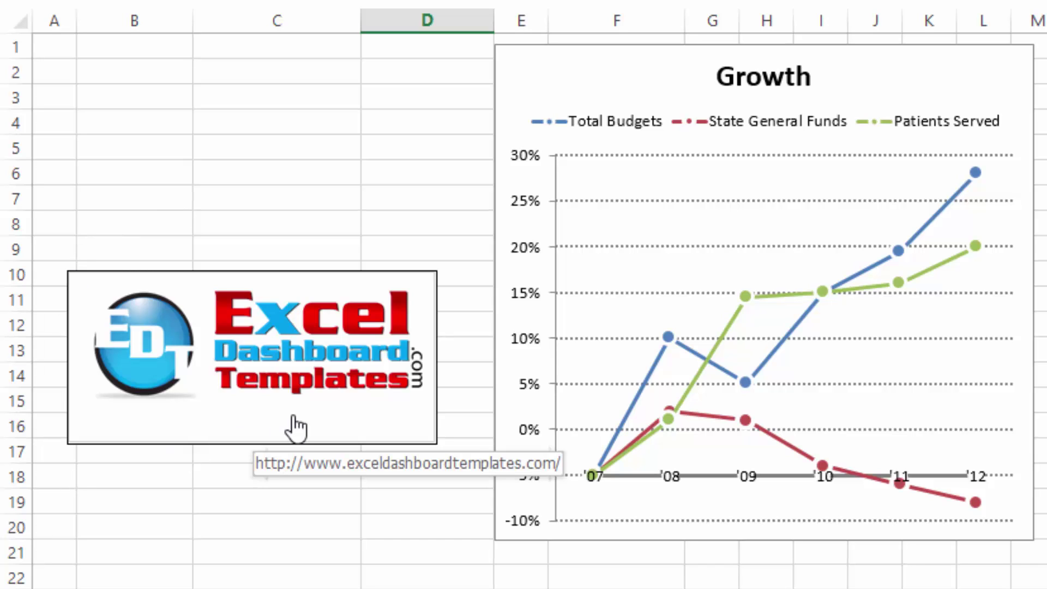
Show the Denver Post Growth newspaper photo on its own, with nothing selected.
click(1025, 554)
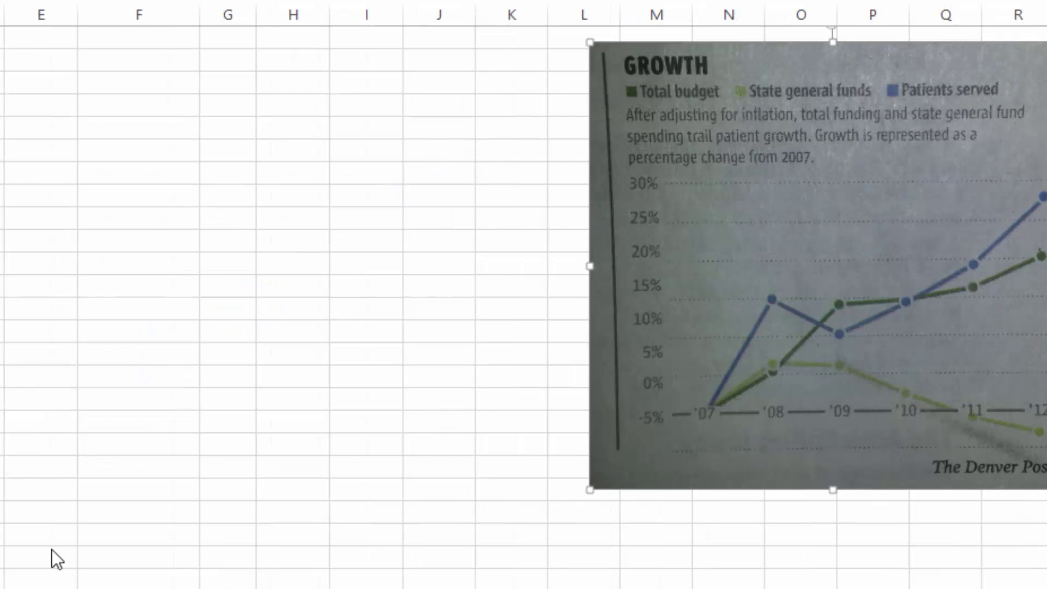
click(57, 475)
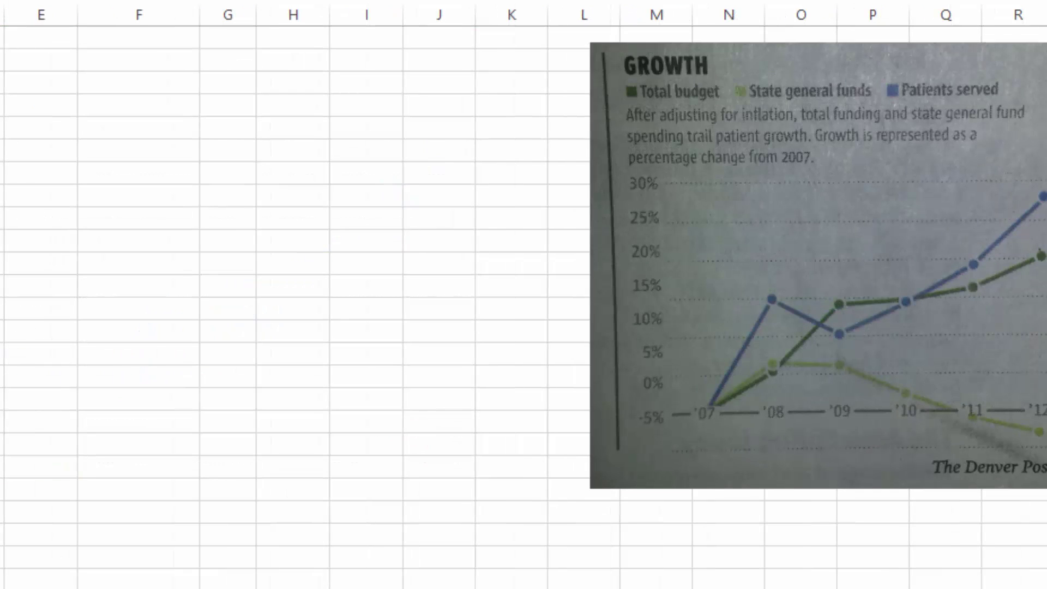
Enter the header 'New Axis' in E1 after Patients Served.
key(ctrl+v)
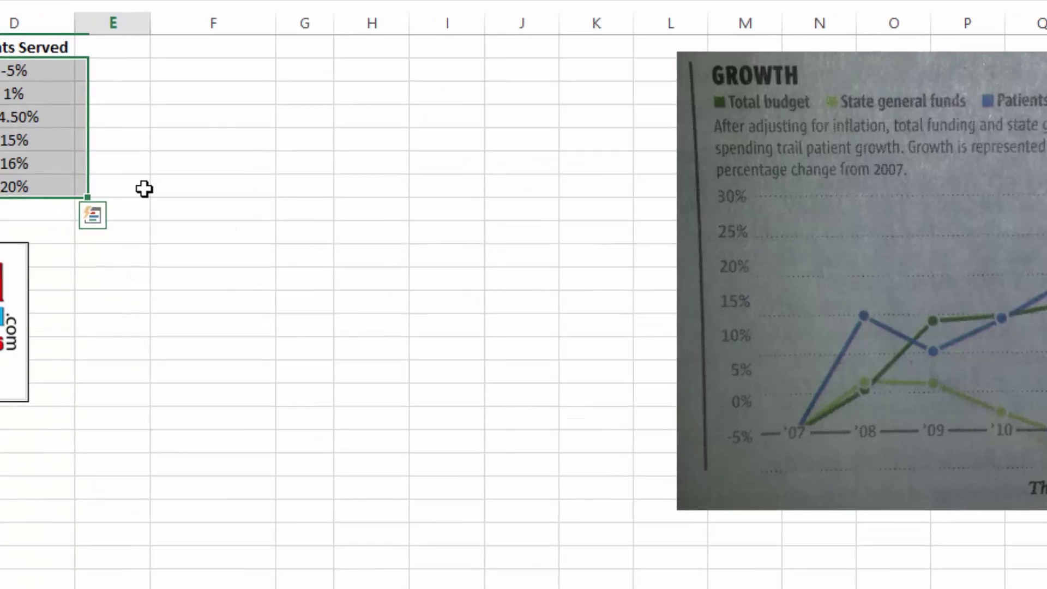
click(144, 189)
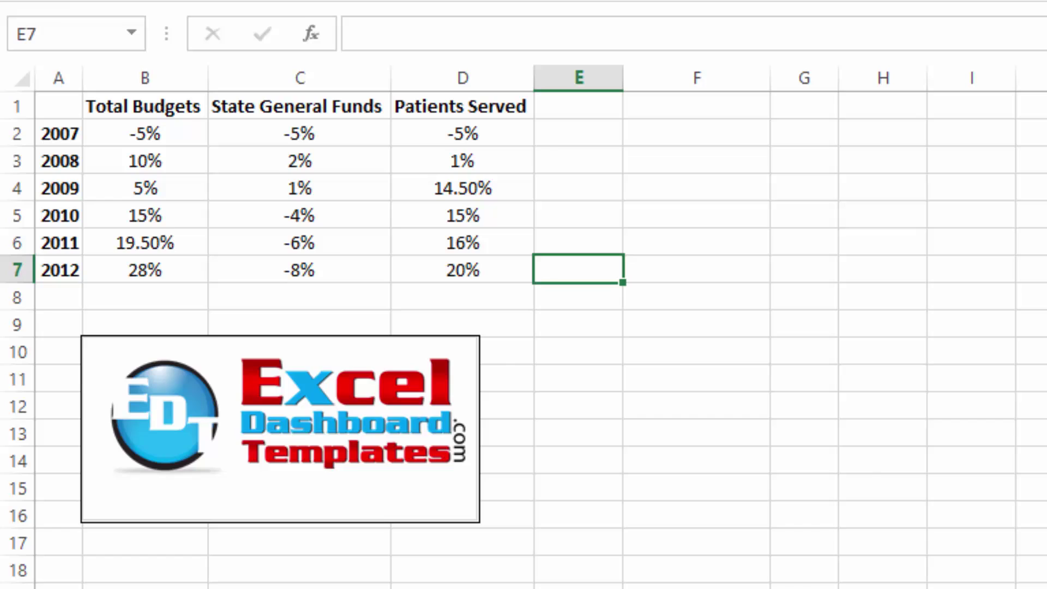
click(541, 113)
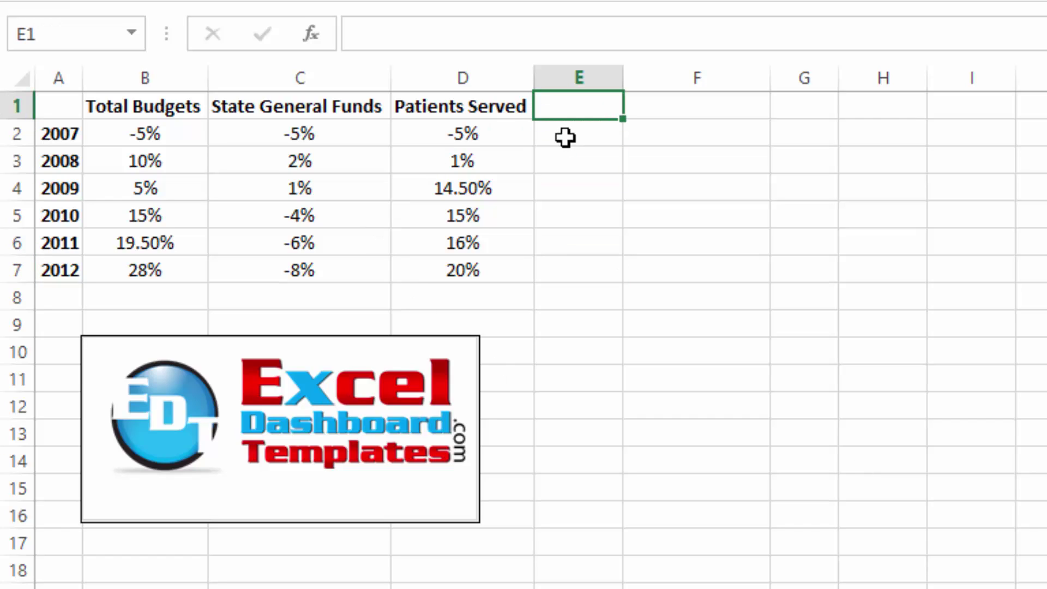
text(New )
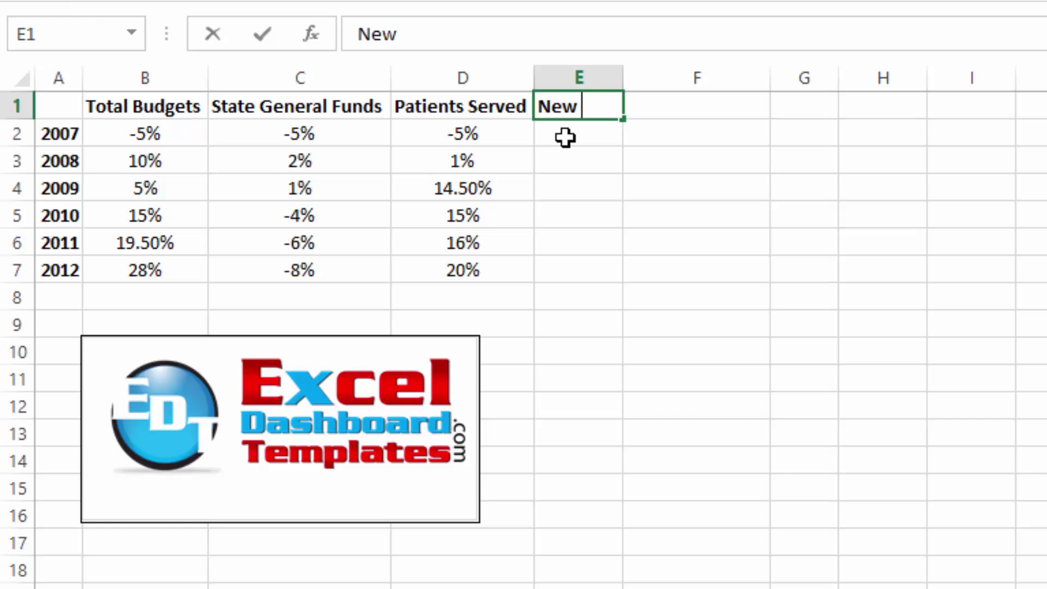
text(Axis)
key(Return)
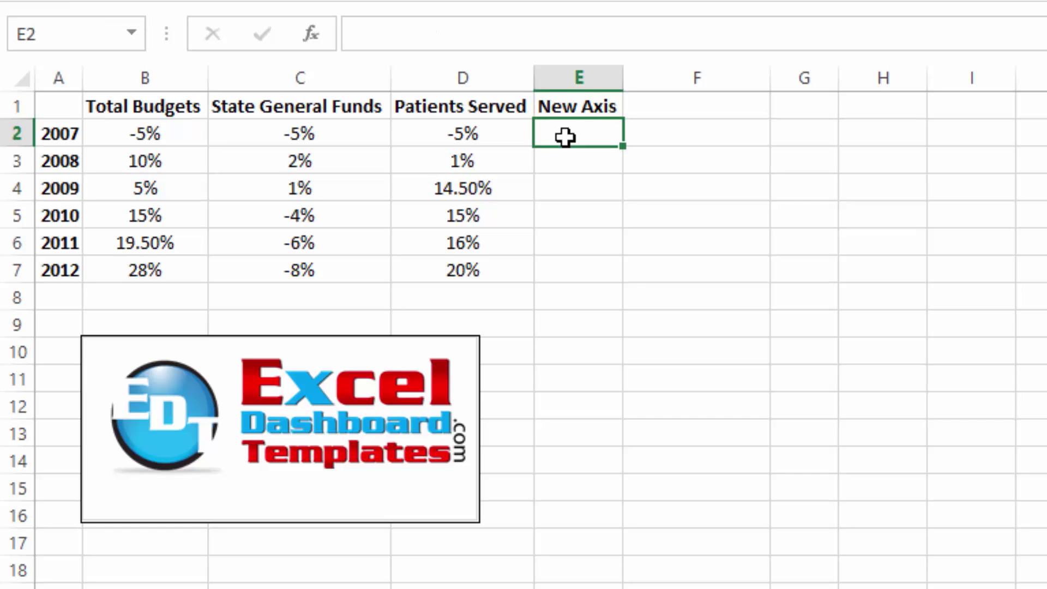
Copy the -5% value from D2 into E2.
text(-)
key(Escape)
key(Left)
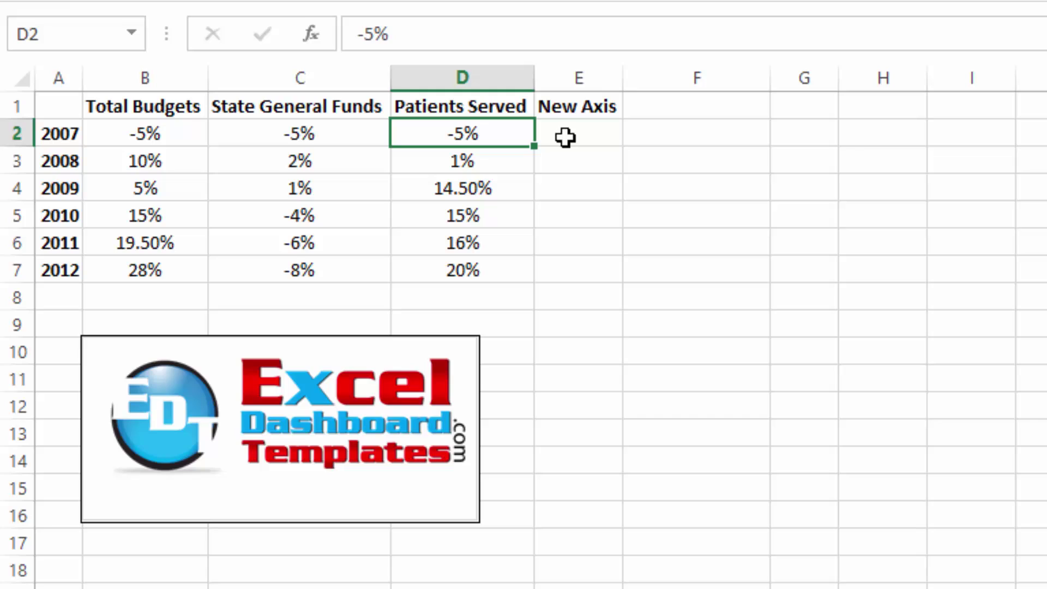
key(ctrl+c)
key(Right)
key(ctrl+v)
Fill -5% down the New Axis column from E3 to E7.
key(Escape)
key(Up)
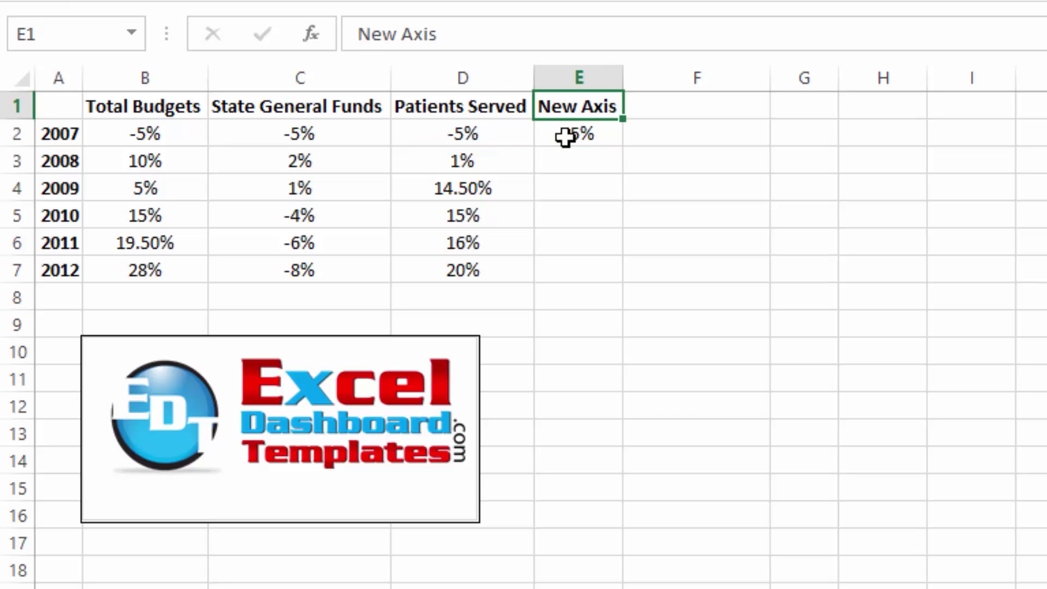
key(Down)
key(ctrl+c)
key(Down)
key(shift+Down)
key(shift+Down)
key(shift+Down)
key(shift+Down)
key(ctrl+v)
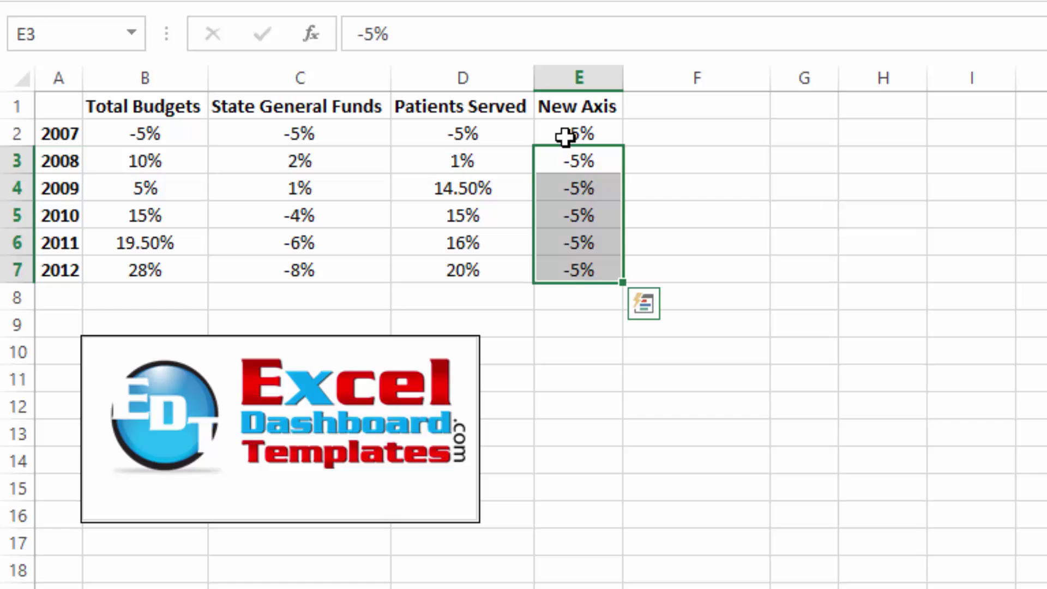
key(Up)
key(Up)
key(Right)
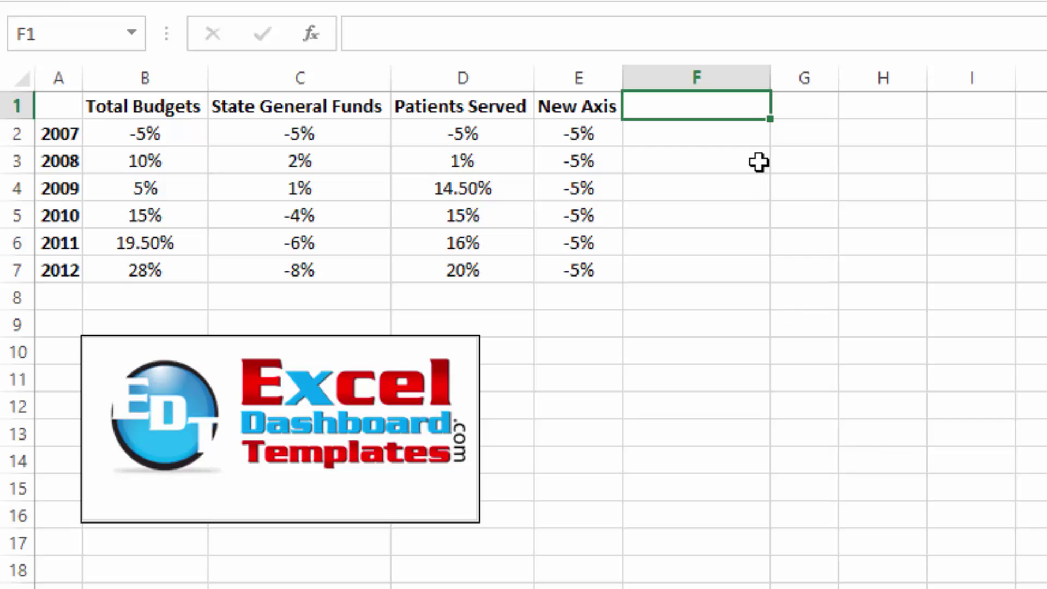
Enter the header 'New Axis Labels' in F1.
text(New Axzi)
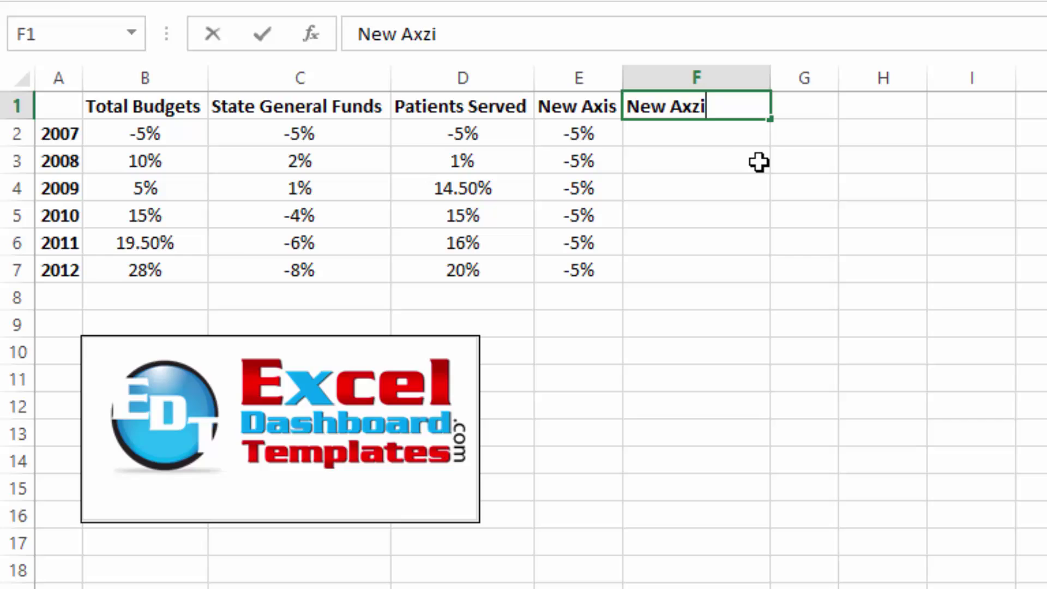
key(BackSpace)
key(BackSpace)
text(is AL)
key(BackSpace)
key(BackSpace)
text(Labels)
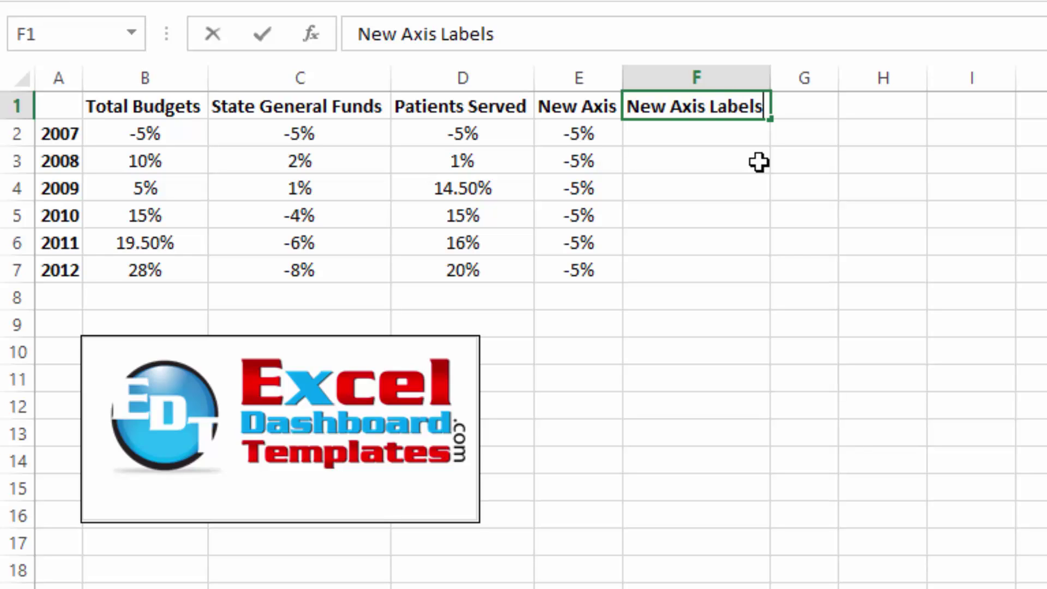
key(Return)
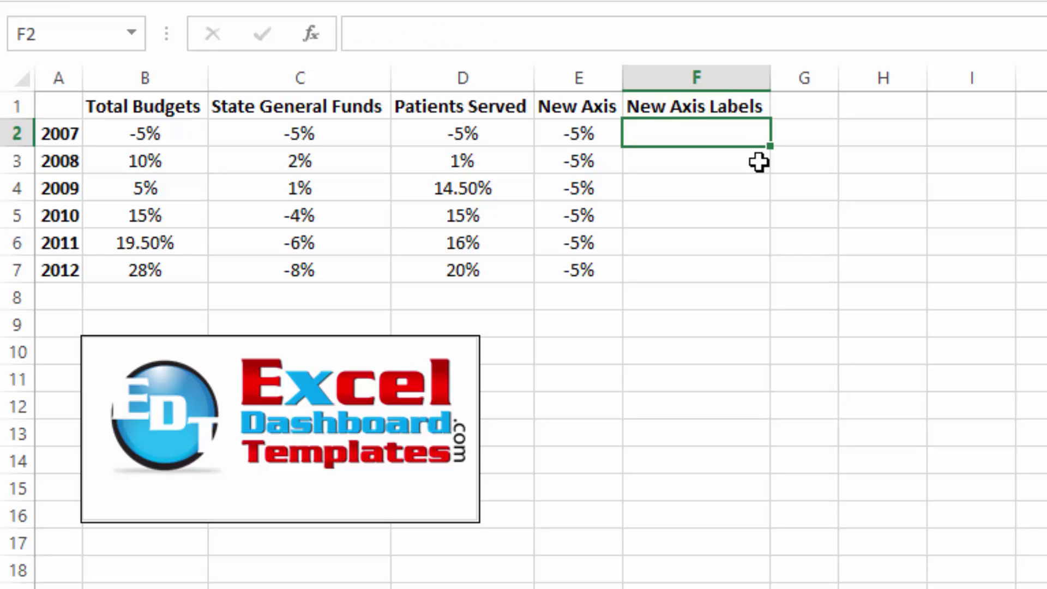
Enter the formula ="'"&RIGHT(A2,2) in F2 to build the year label.
text(=)
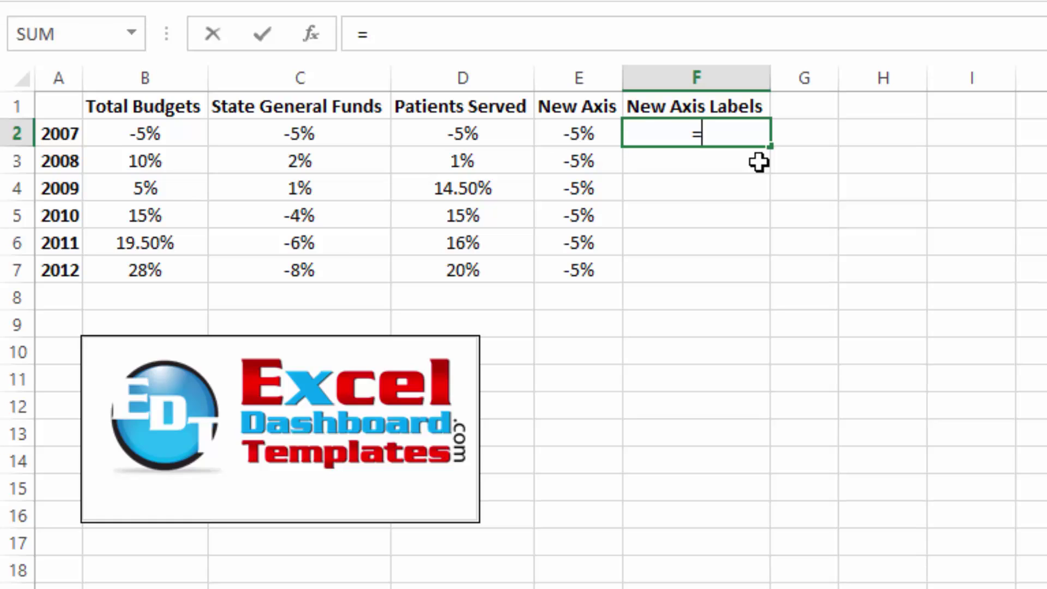
text(")
text(')
text(')
text(&)
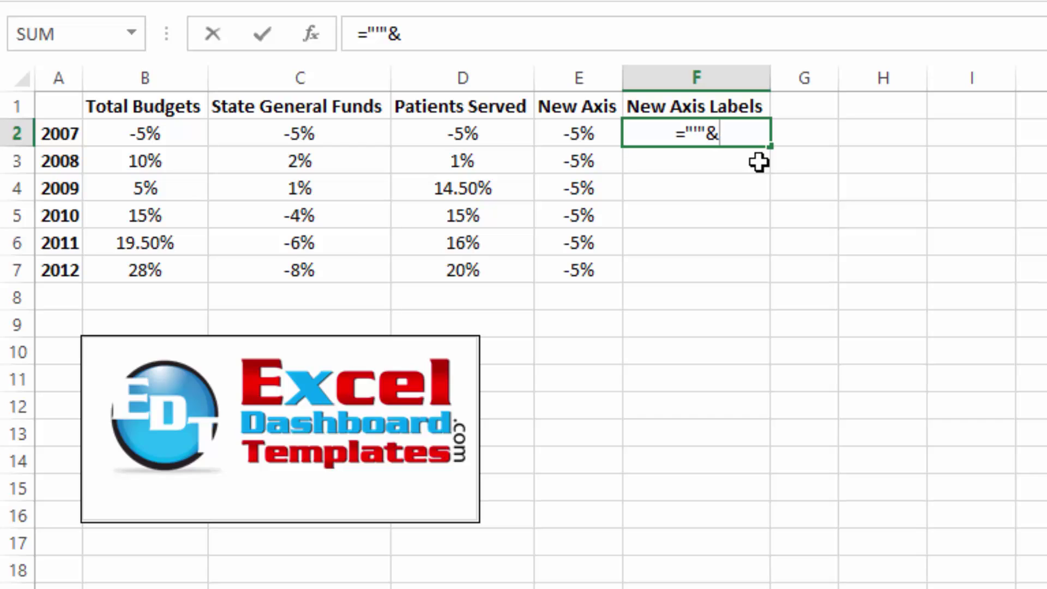
text(right)
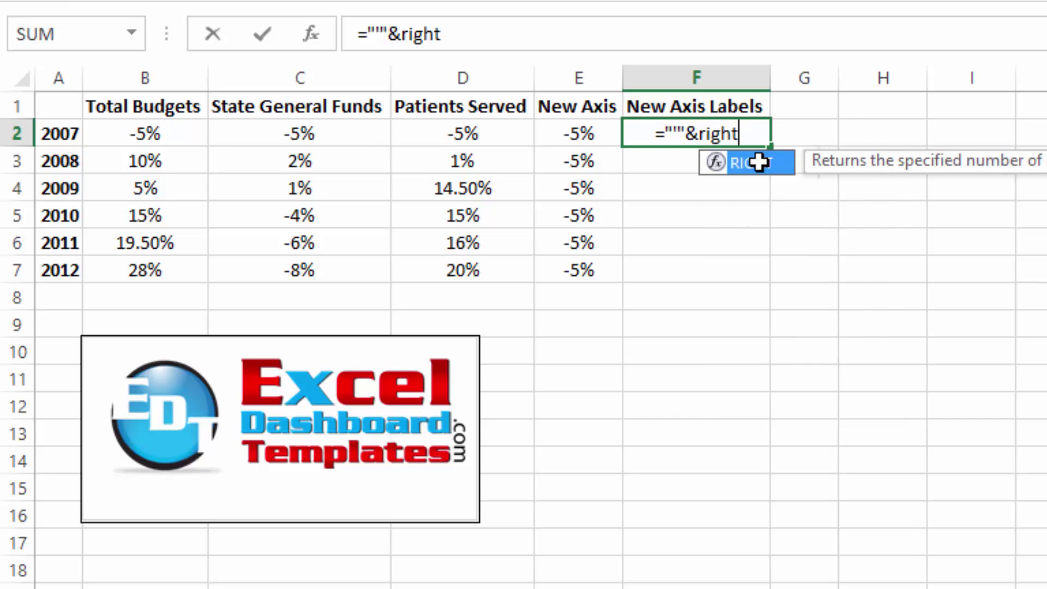
key(Tab)
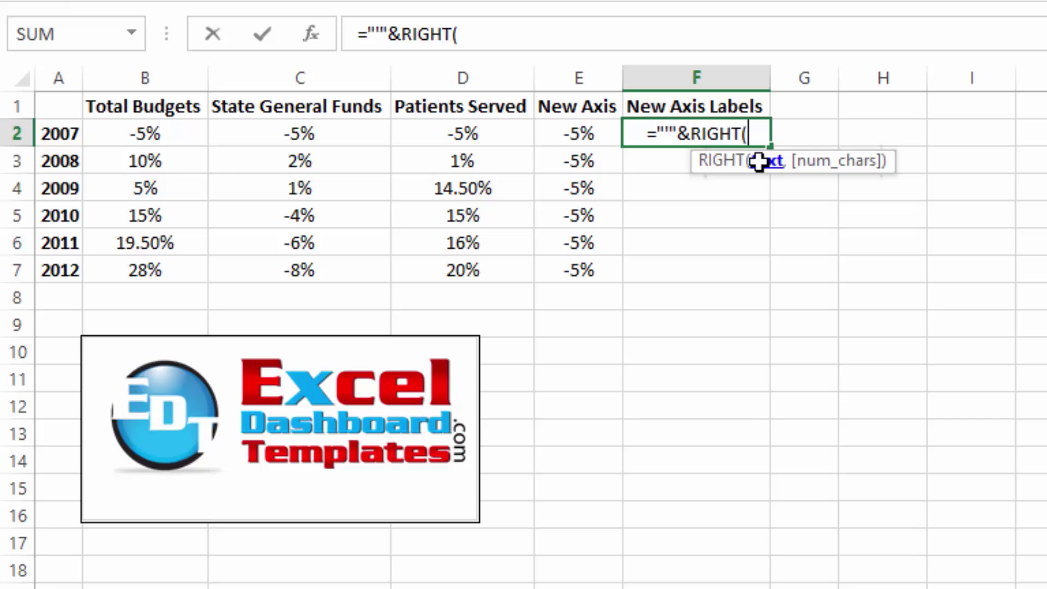
click(66, 141)
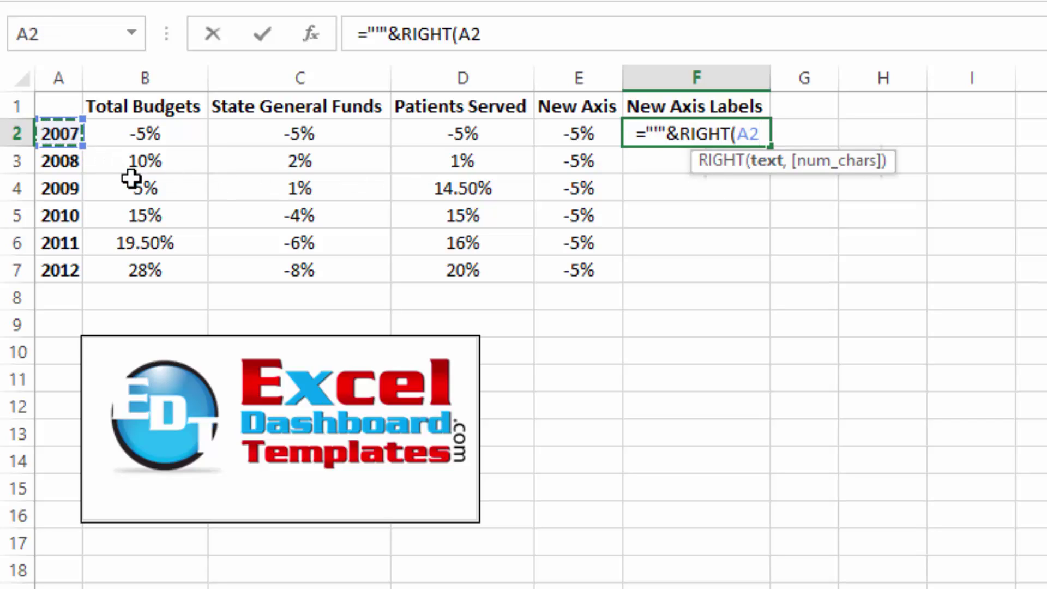
text(,)
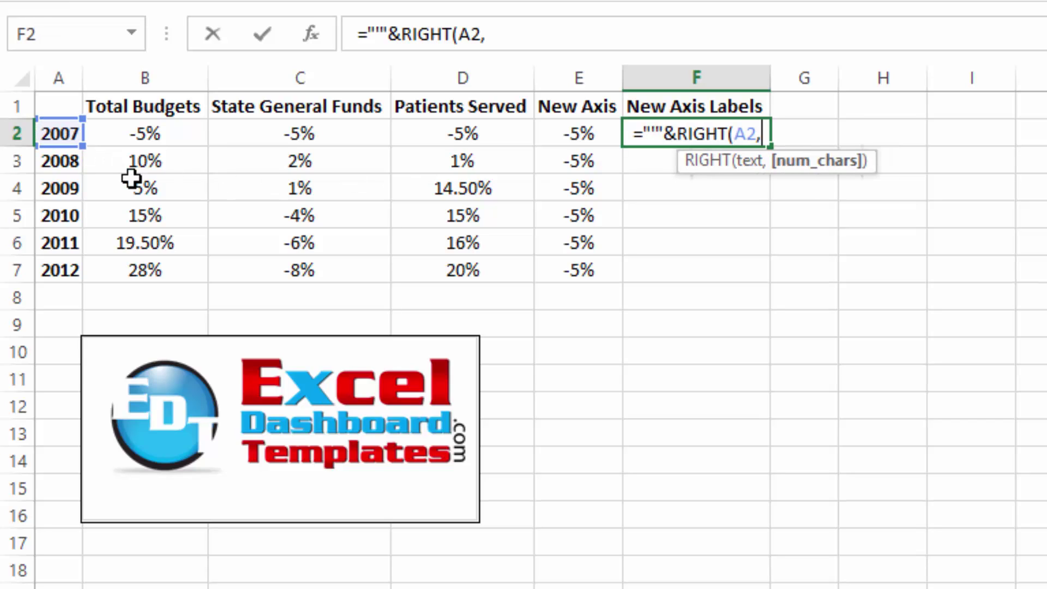
text(2))
key(Return)
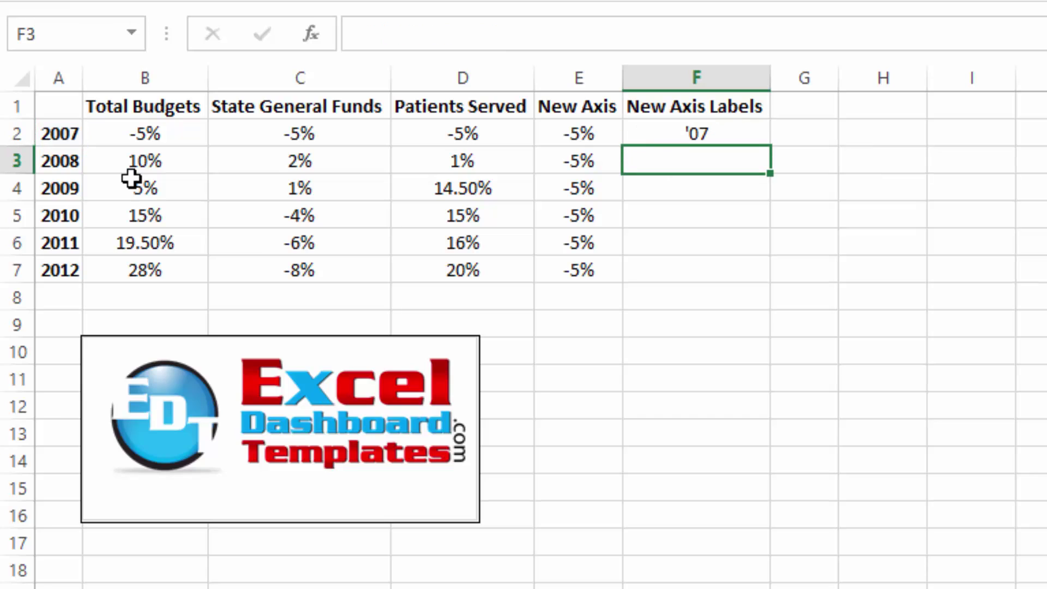
Fill the year-label formula down to F7, giving '07 through '12.
click(639, 130)
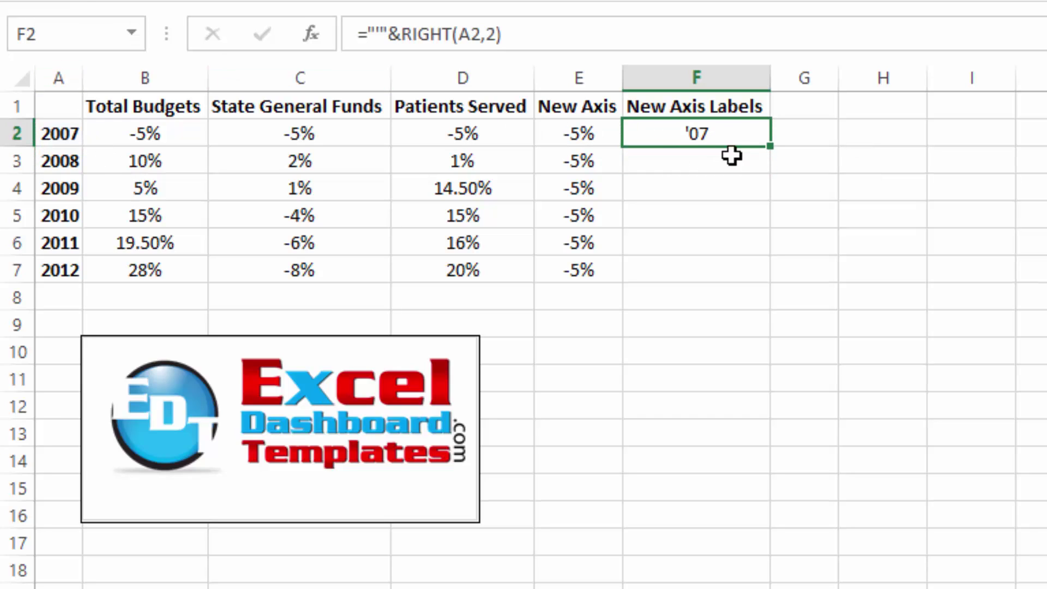
drag(769, 147, 758, 276)
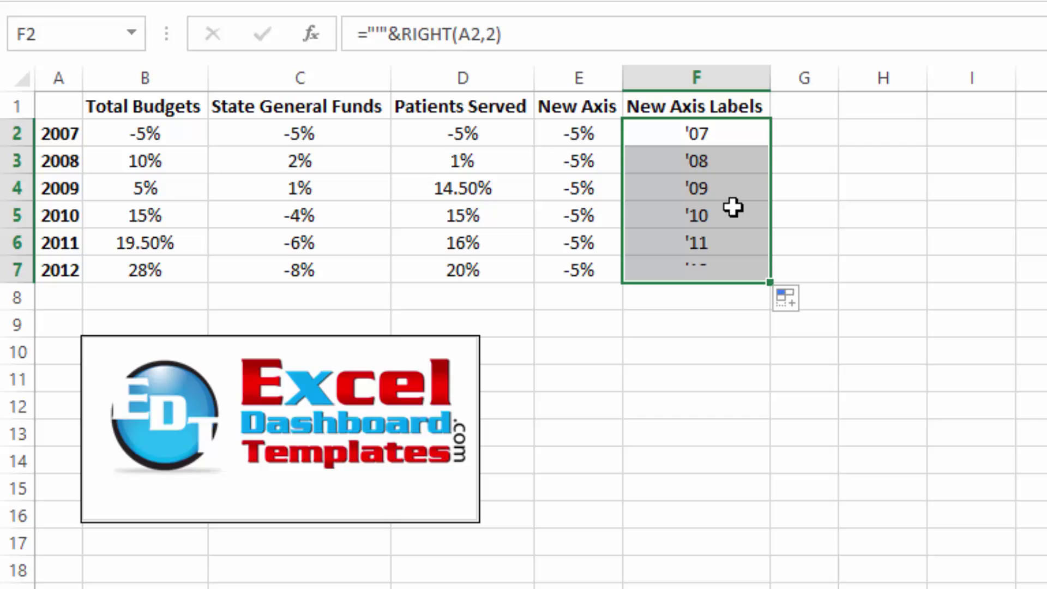
click(827, 260)
click(1038, 583)
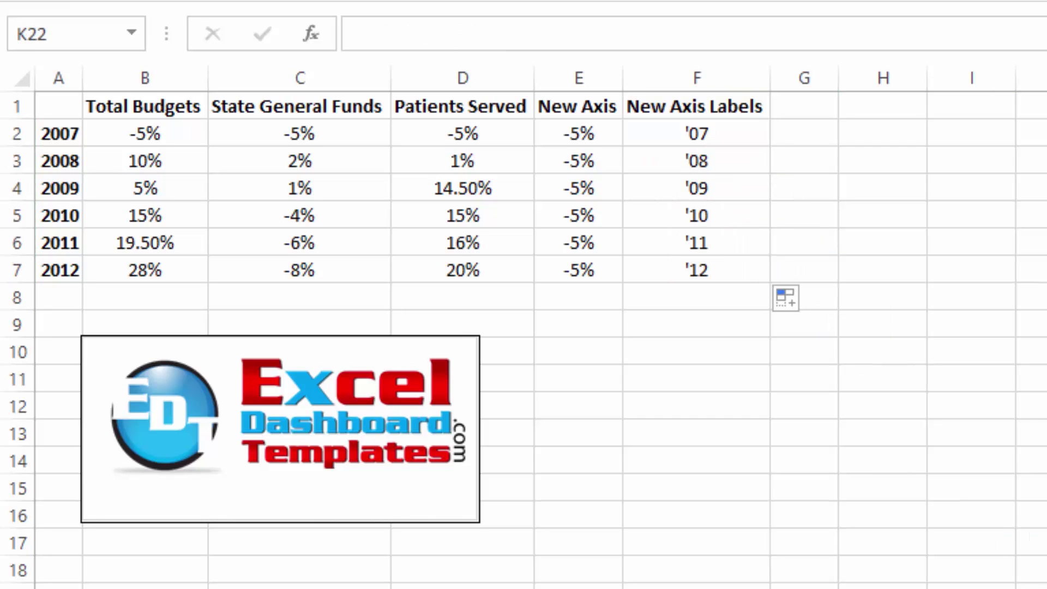
click(632, 248)
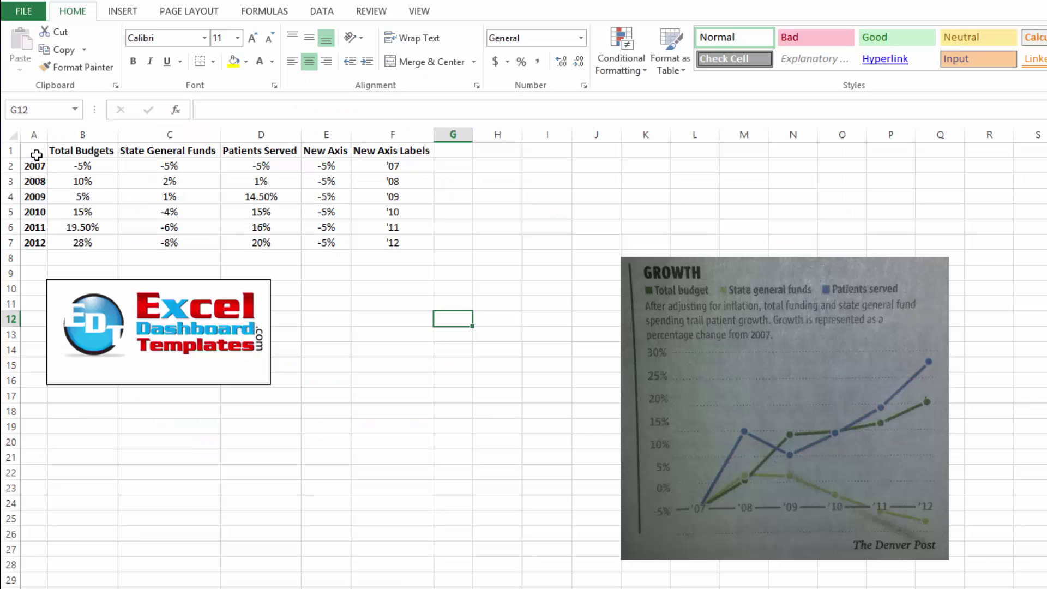
Chart the A1:E7 table as a Line with Markers chart.
click(36, 155)
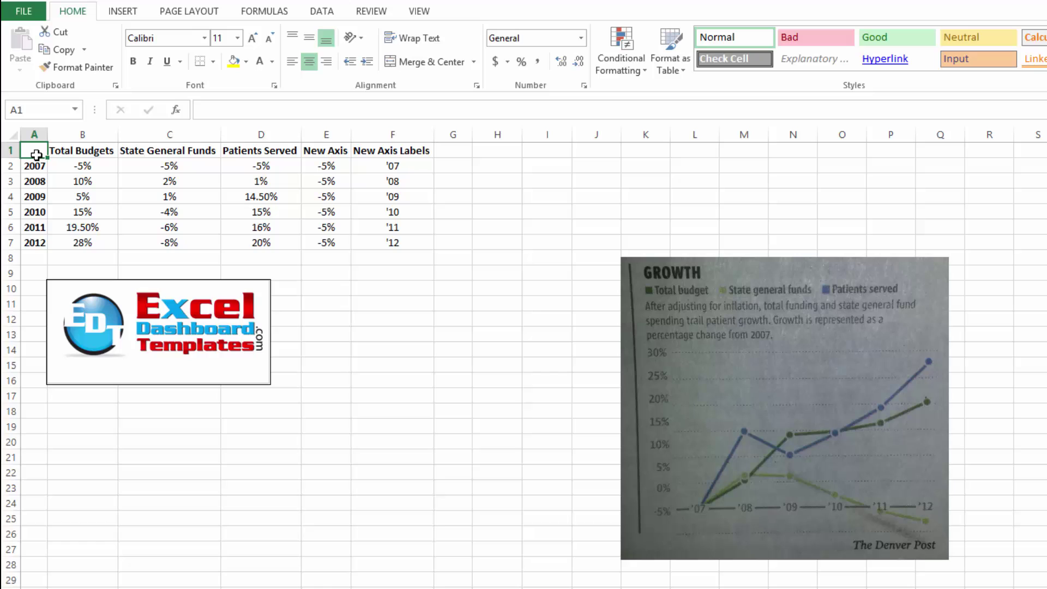
drag(41, 156, 327, 244)
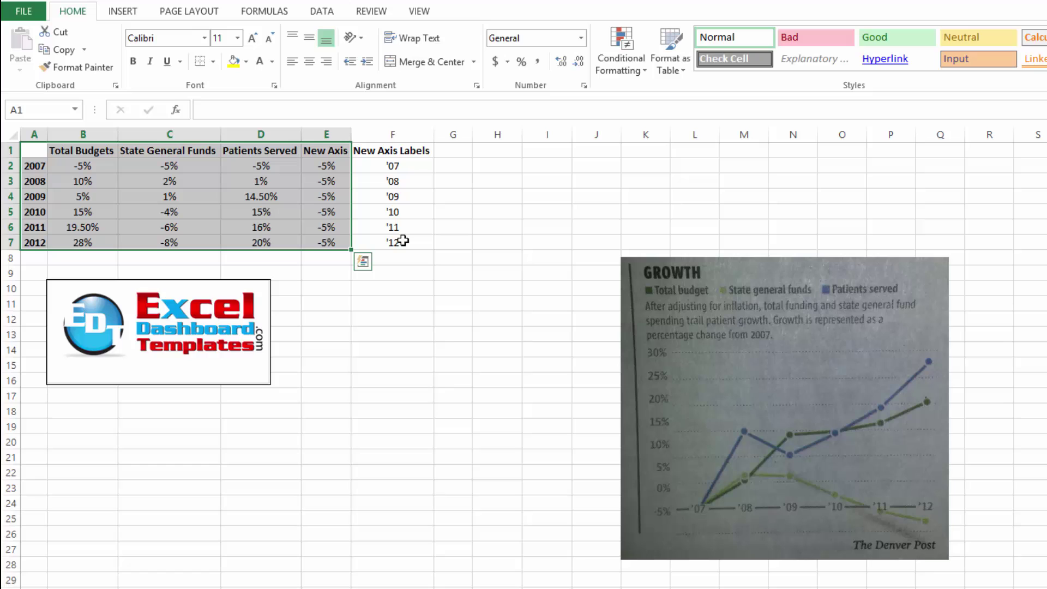
click(123, 12)
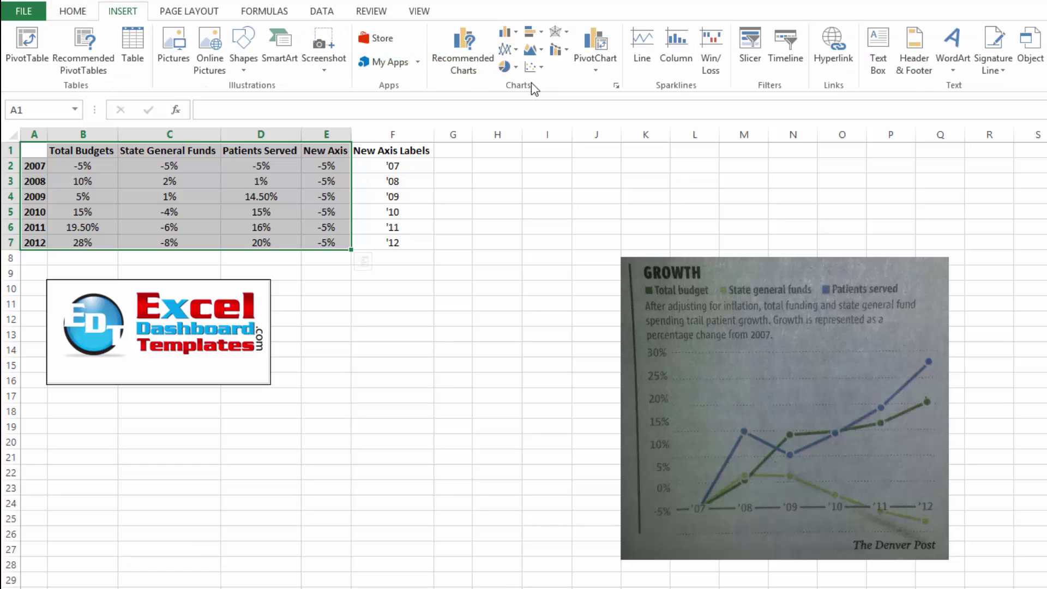
click(512, 48)
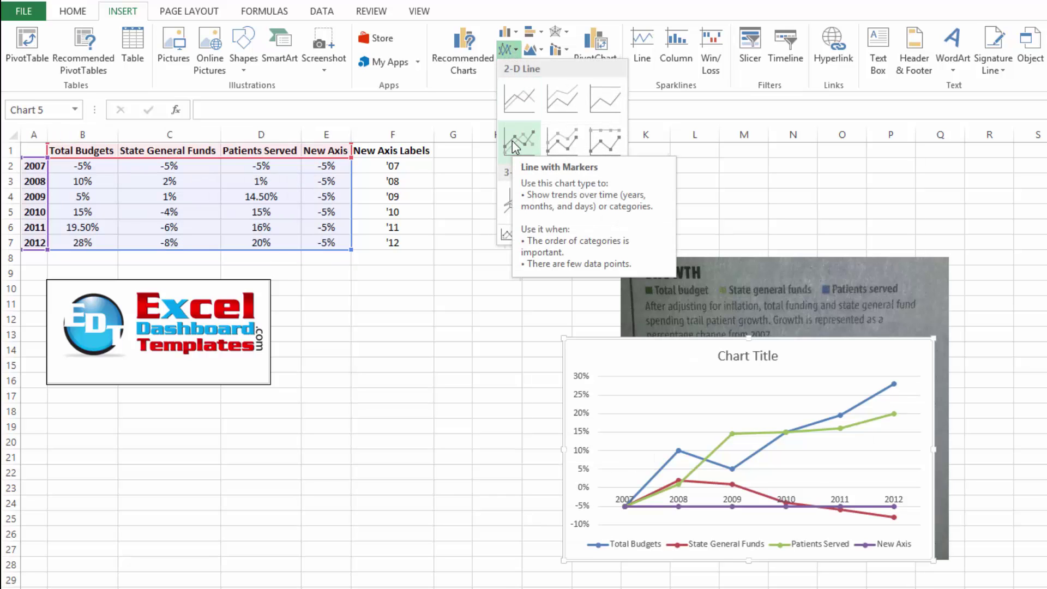
click(512, 140)
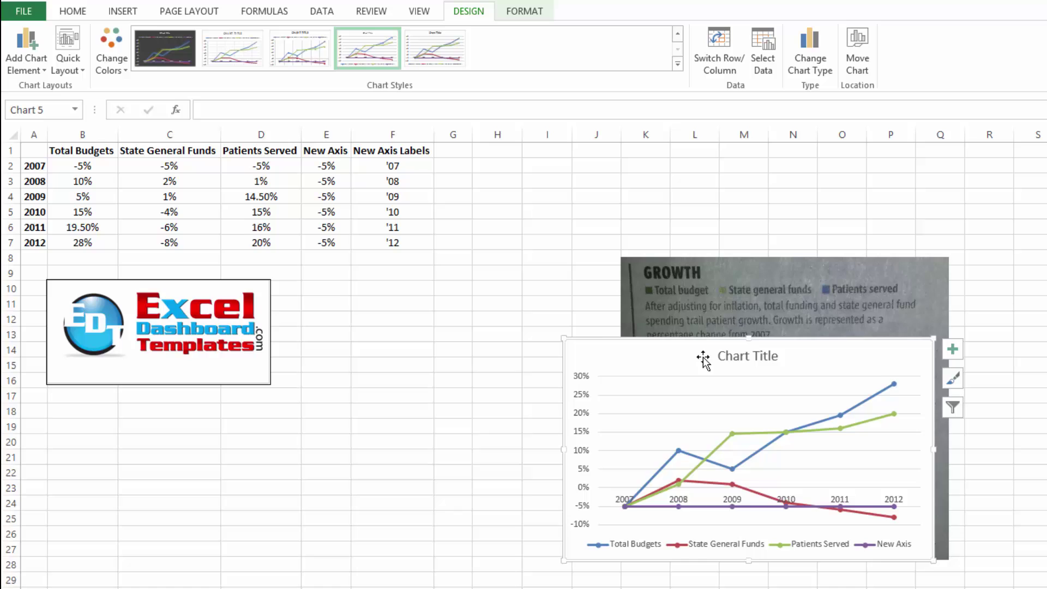
Reposition and resize the chart, and retitle it 'Growth'.
drag(653, 347, 428, 273)
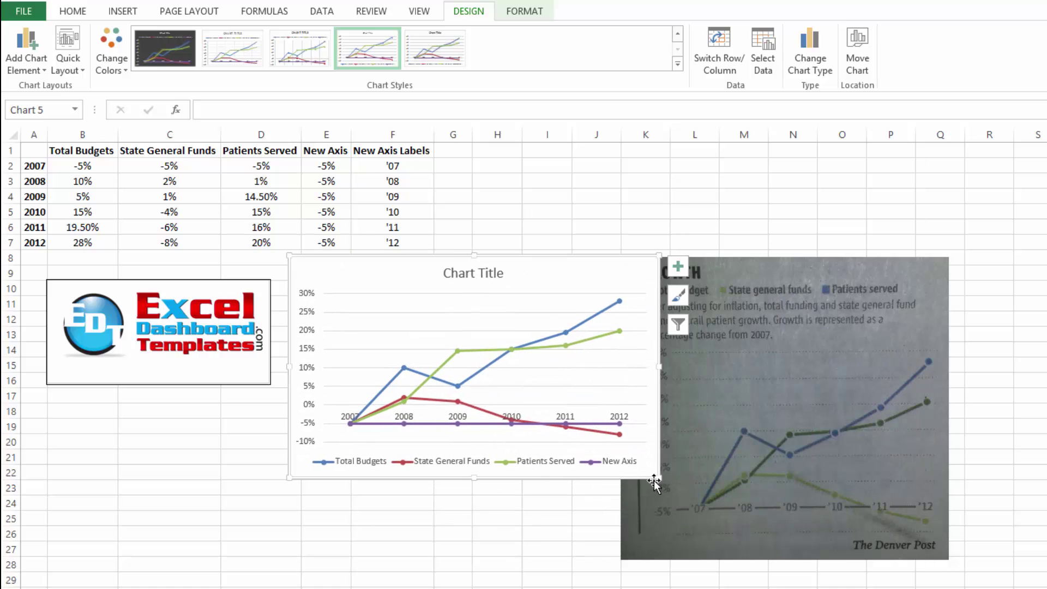
drag(644, 481, 614, 558)
click(466, 275)
double_click(465, 275)
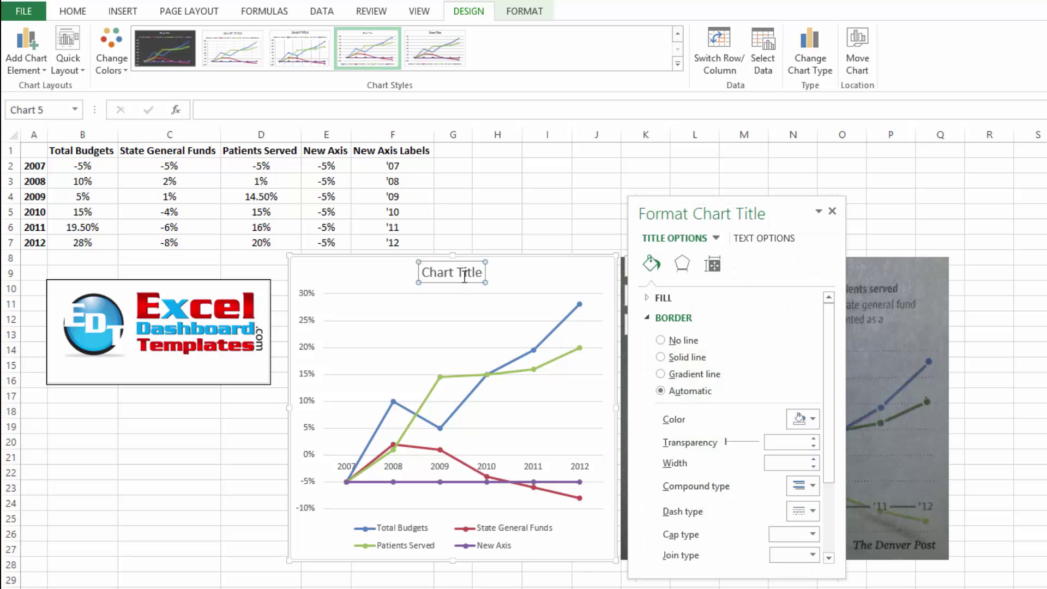
key(BackSpace)
key(BackSpace)
key(BackSpace)
key(BackSpace)
key(BackSpace)
key(BackSpace)
key(BackSpace)
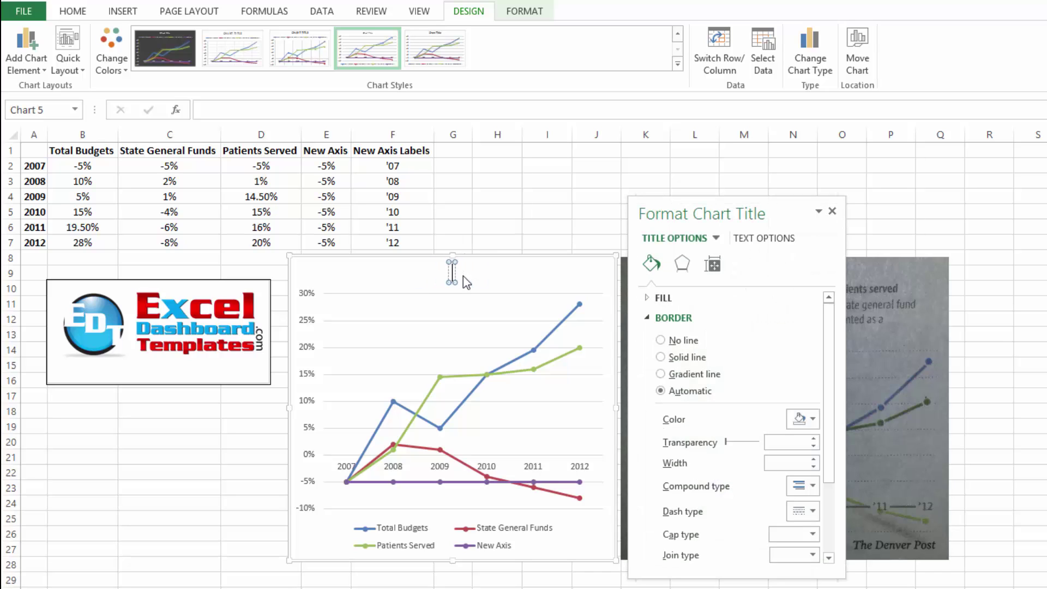
text(Growth)
click(832, 211)
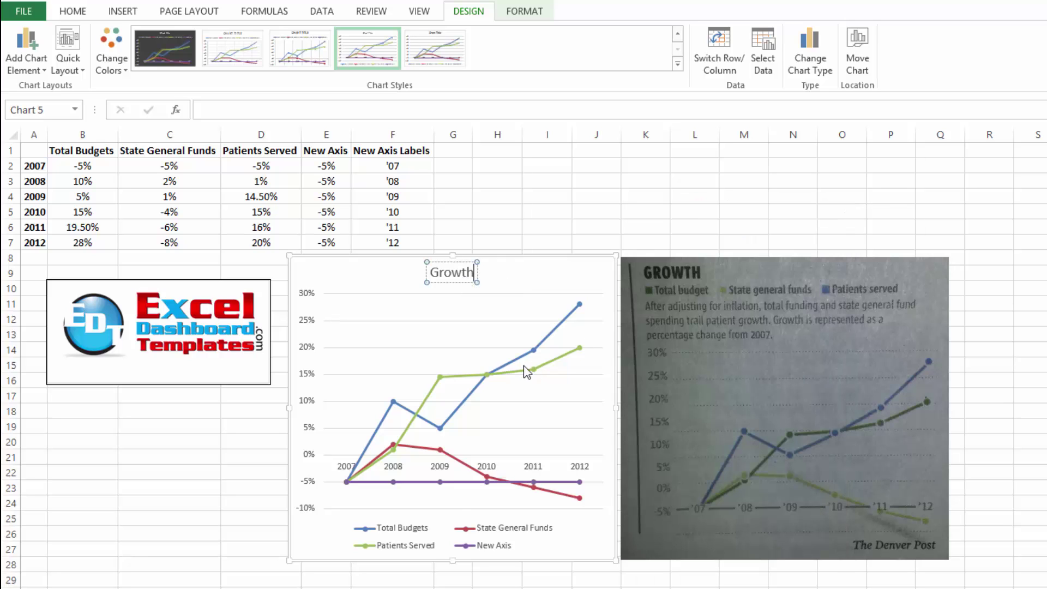
Remove the New Axis entry from the chart legend.
click(529, 464)
click(509, 533)
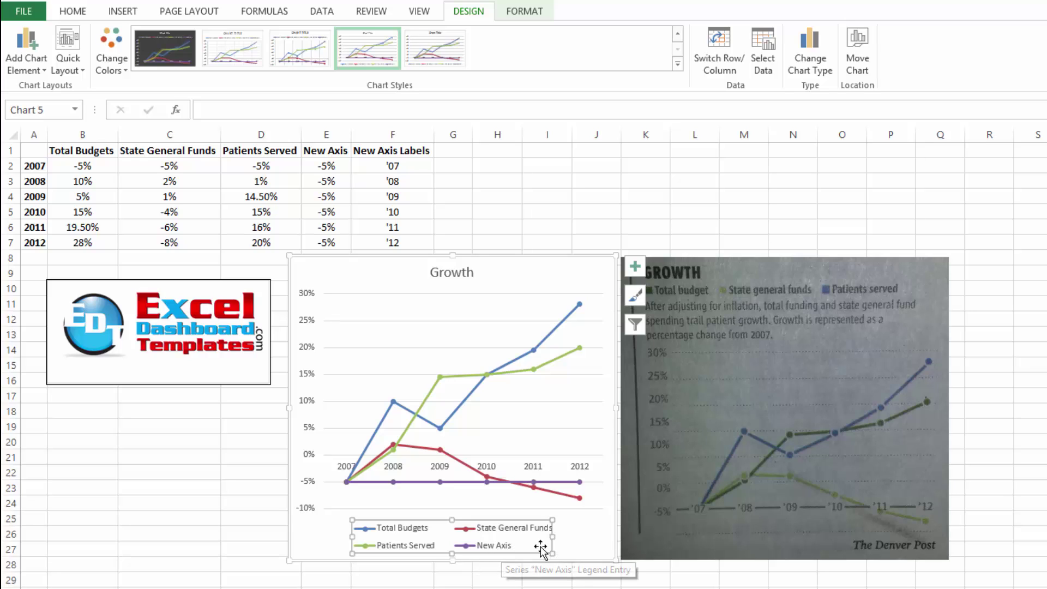
click(566, 542)
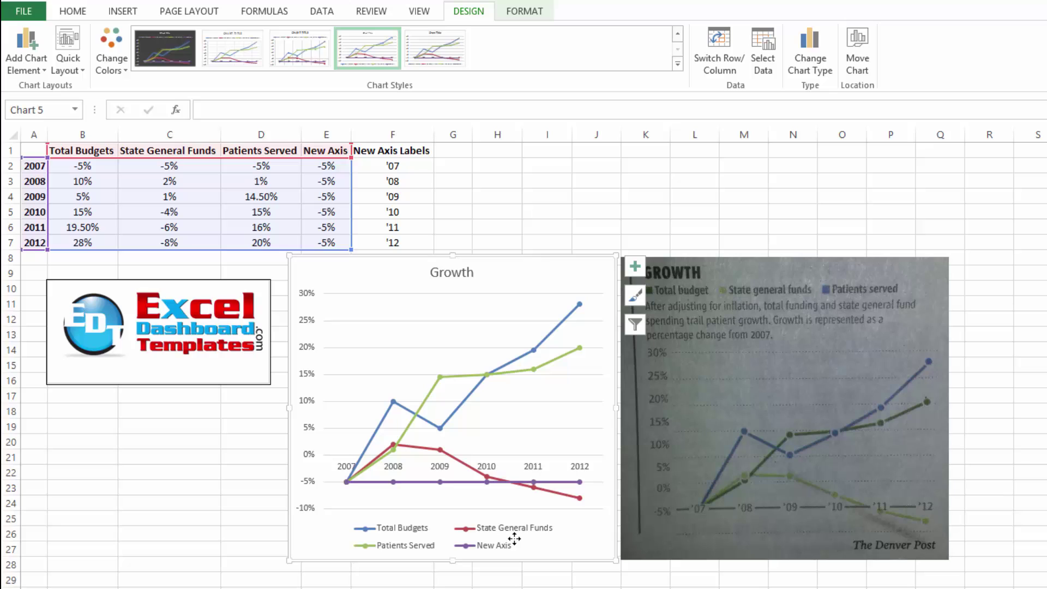
click(494, 552)
click(502, 550)
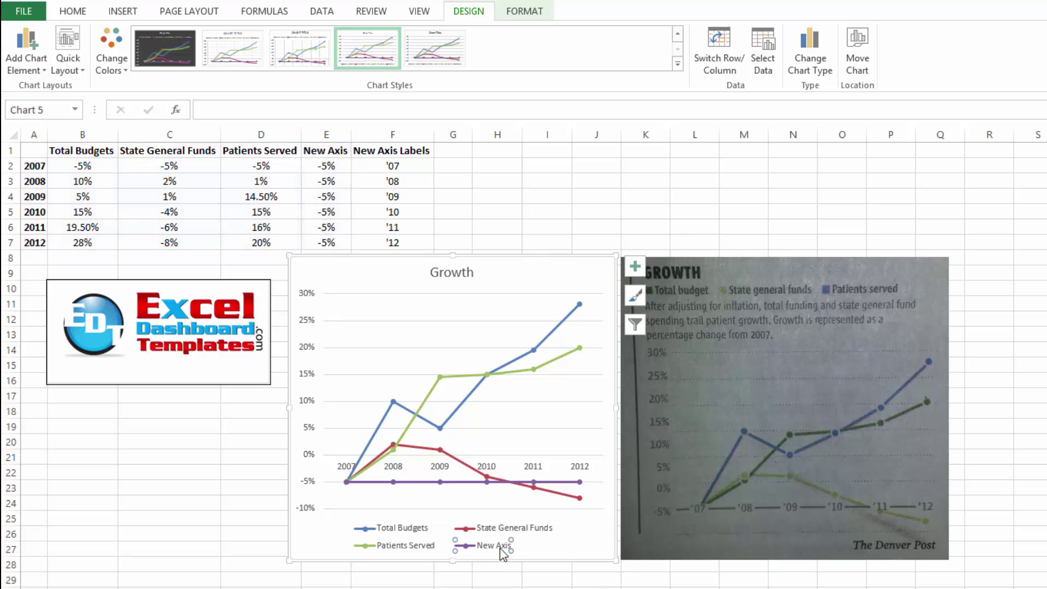
key(Delete)
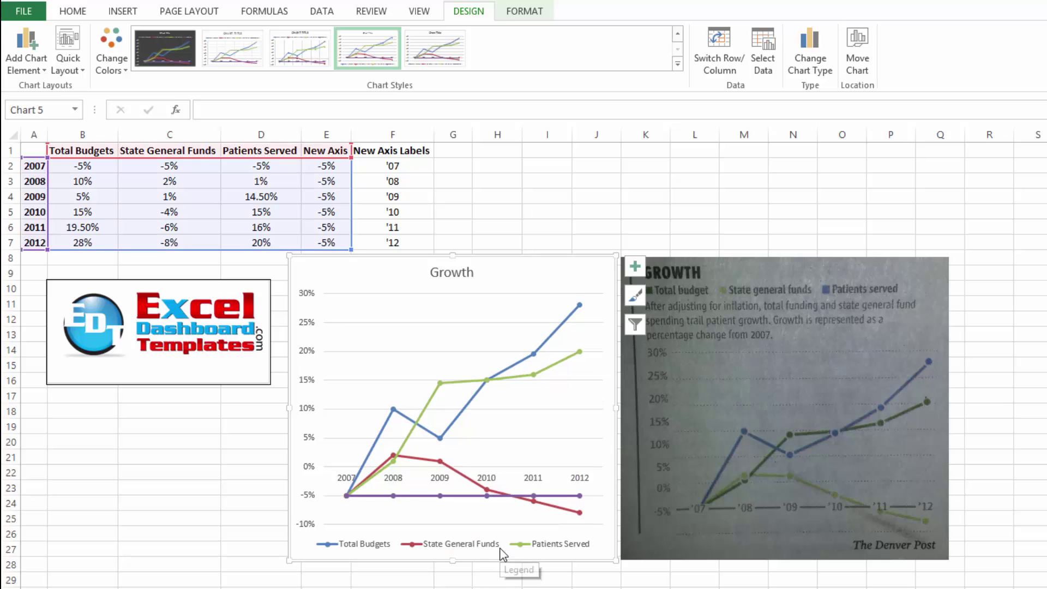
Move the legend to the top of the chart.
click(494, 549)
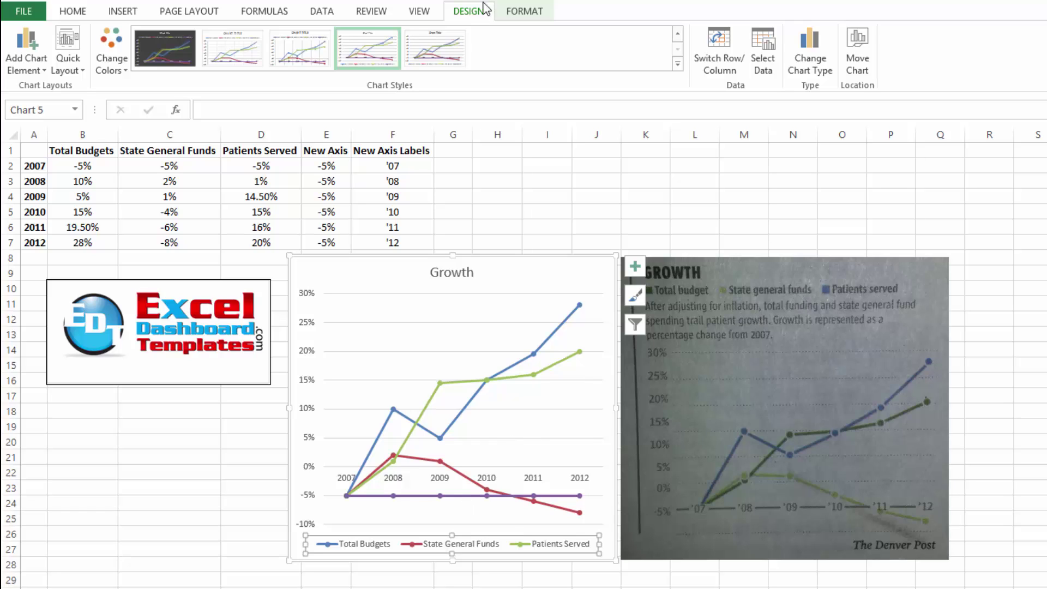
click(25, 67)
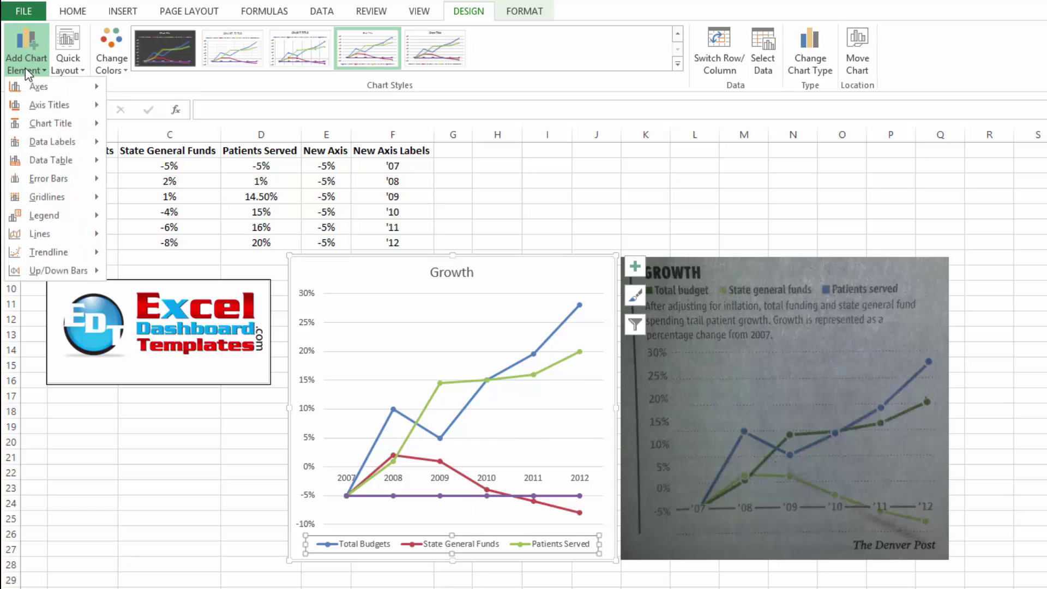
mouse_move(57, 221)
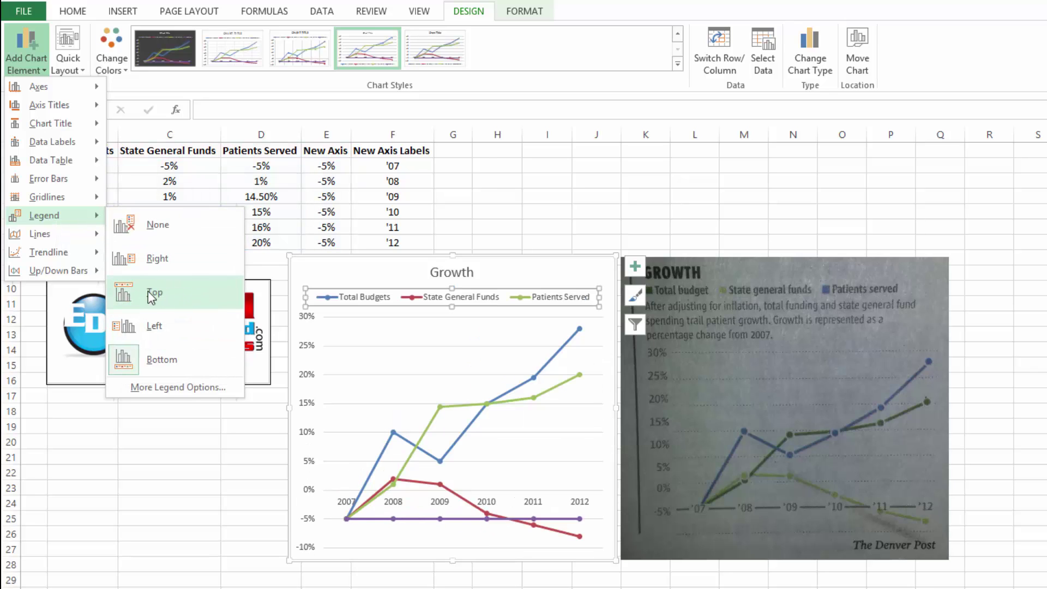
click(194, 291)
click(505, 335)
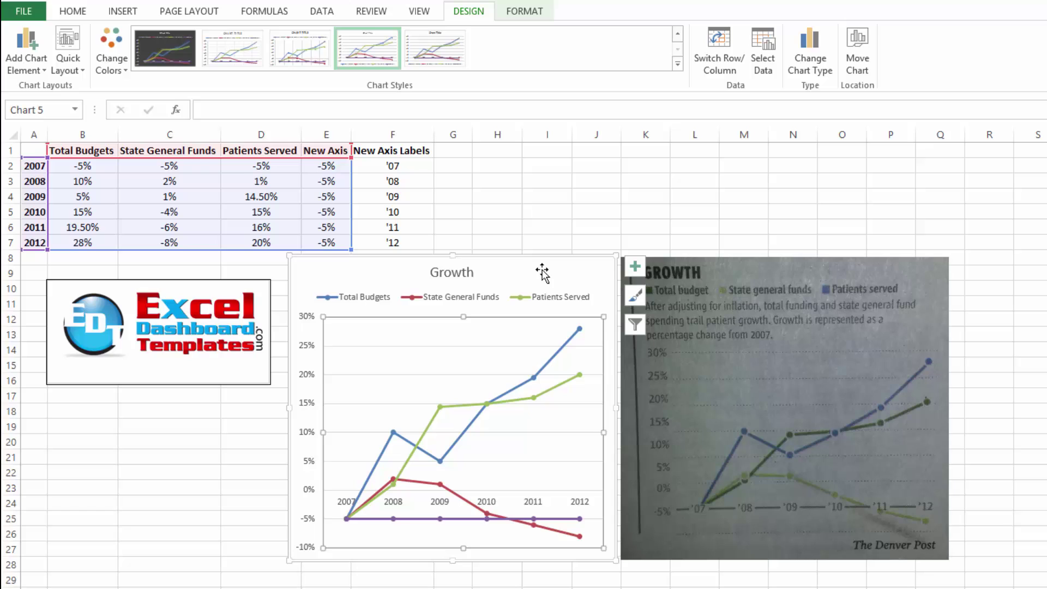
click(549, 277)
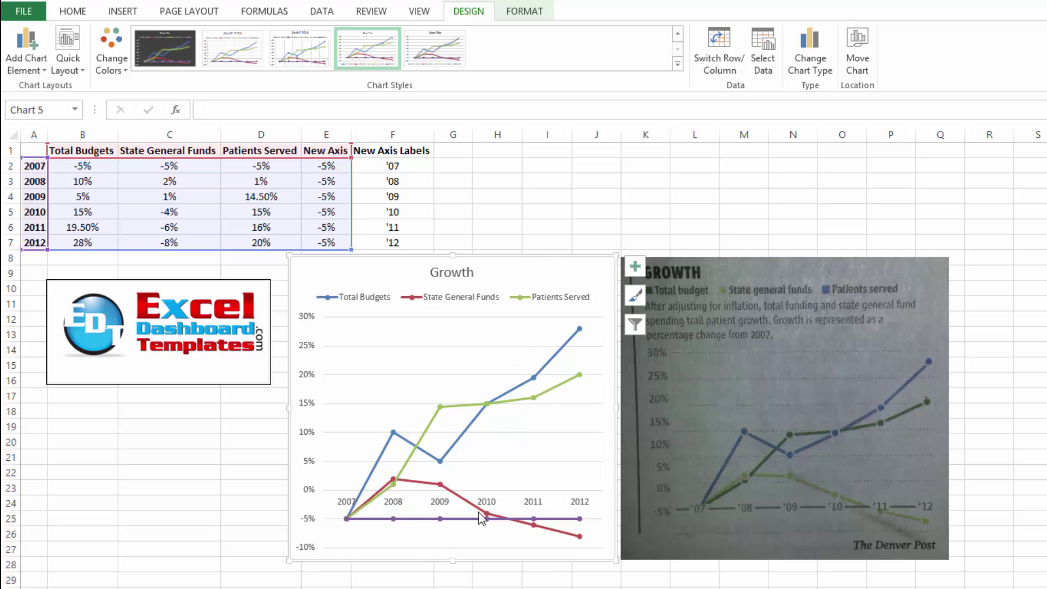
Delete the horizontal axis year labels and select the New Axis series line.
click(442, 503)
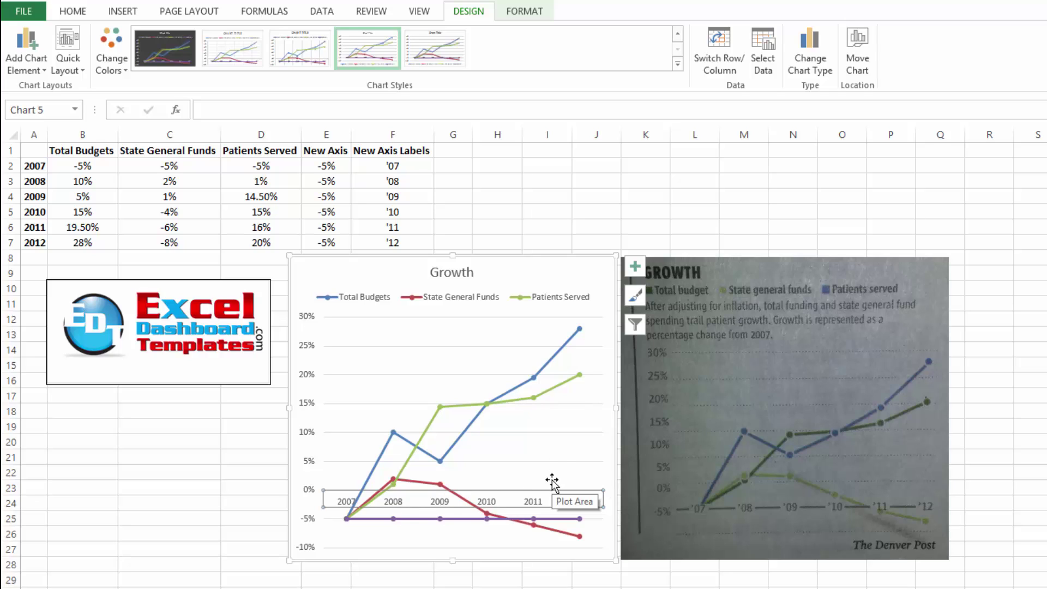
key(Delete)
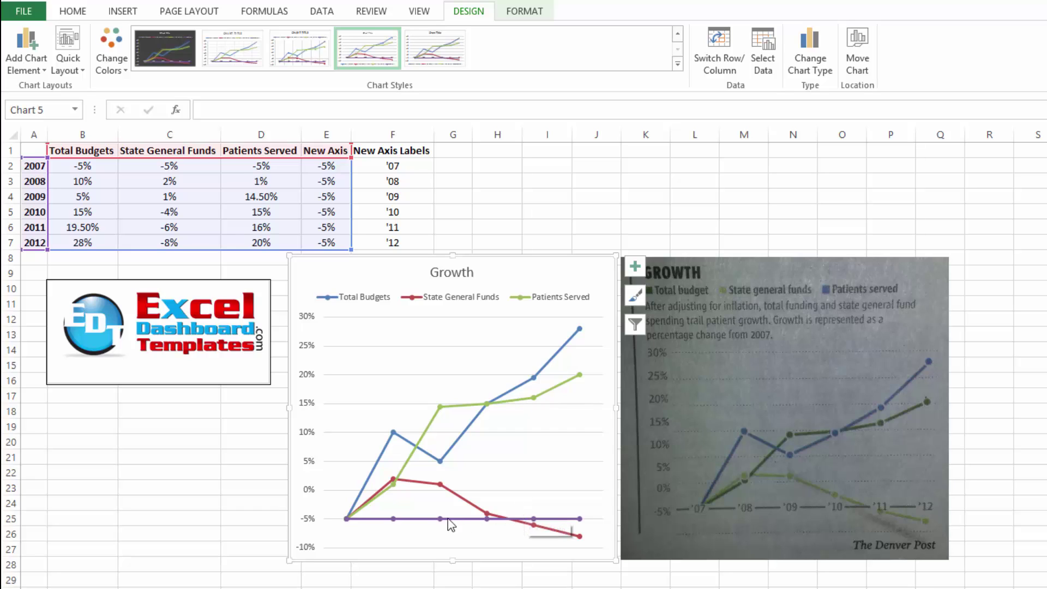
click(413, 519)
click(553, 465)
click(427, 519)
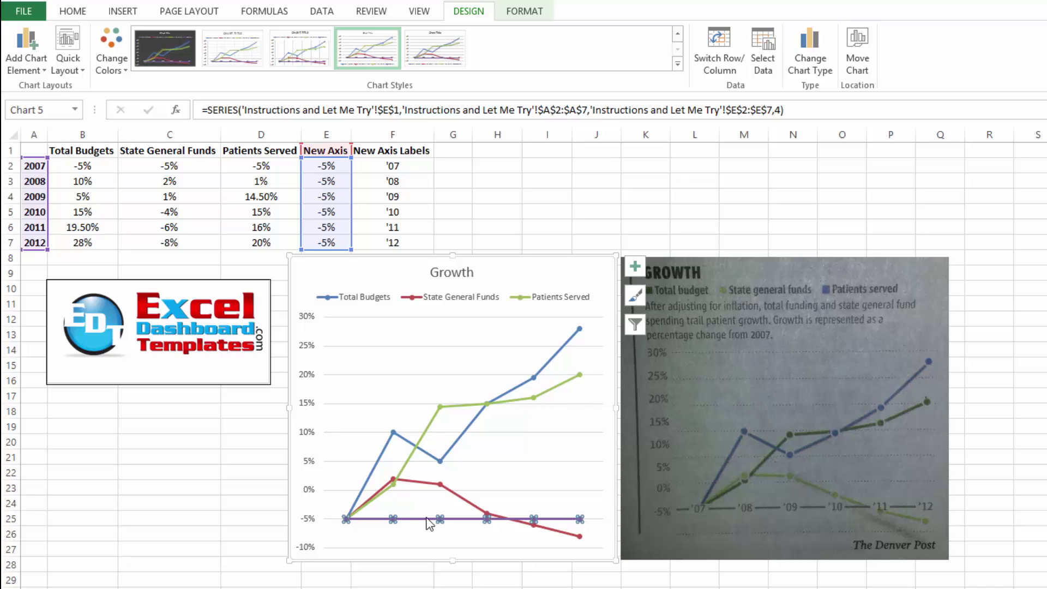
Format the New Axis series with a solid dark gray line.
right_click(427, 519)
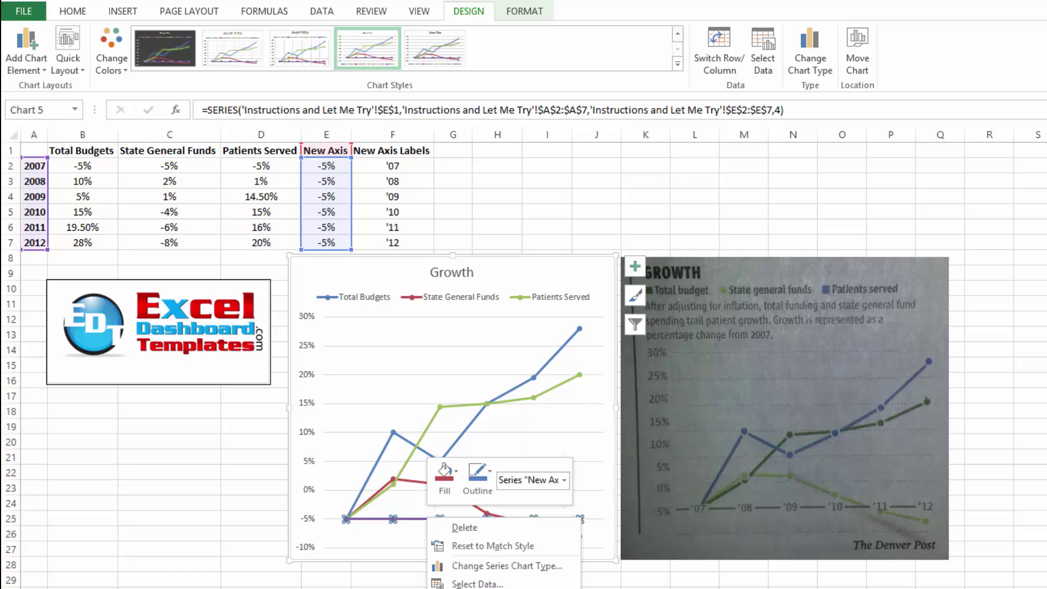
click(480, 587)
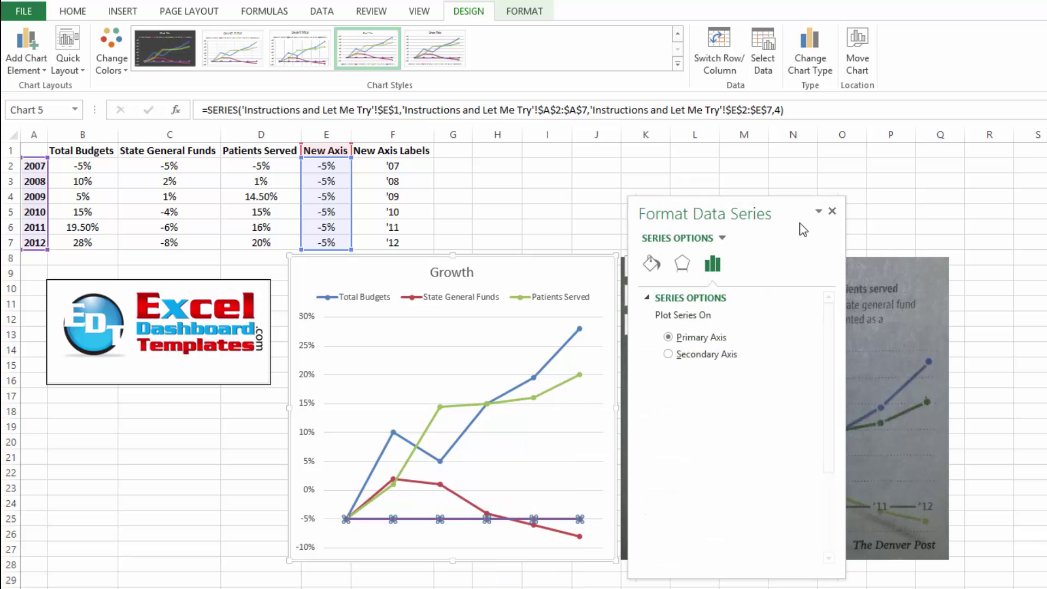
mouse_move(794, 200)
mouse_down()
mouse_move(508, 200)
mouse_move(685, 144)
mouse_move(793, 184)
mouse_up()
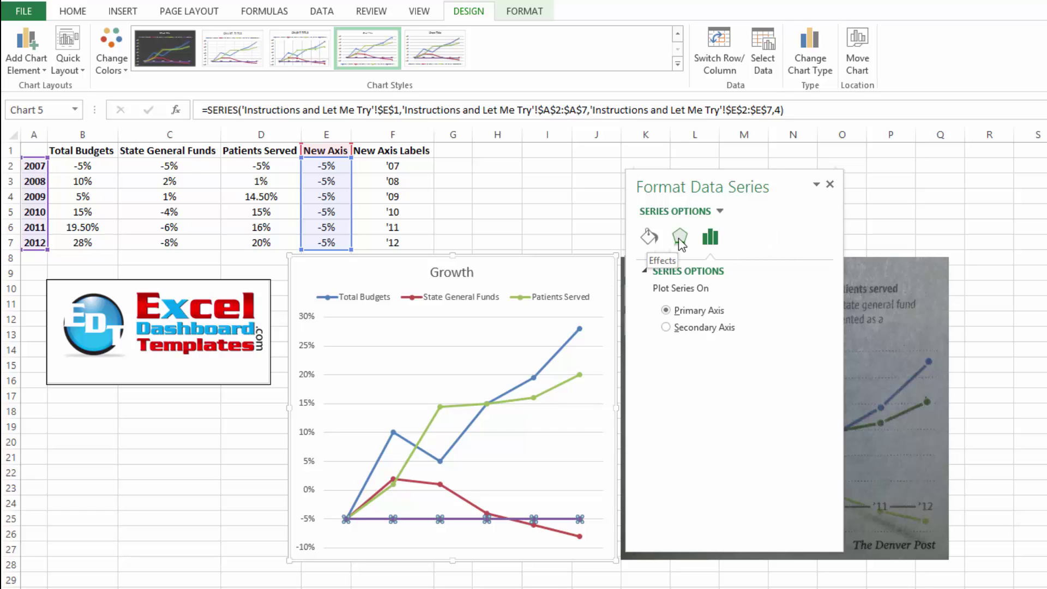
click(649, 236)
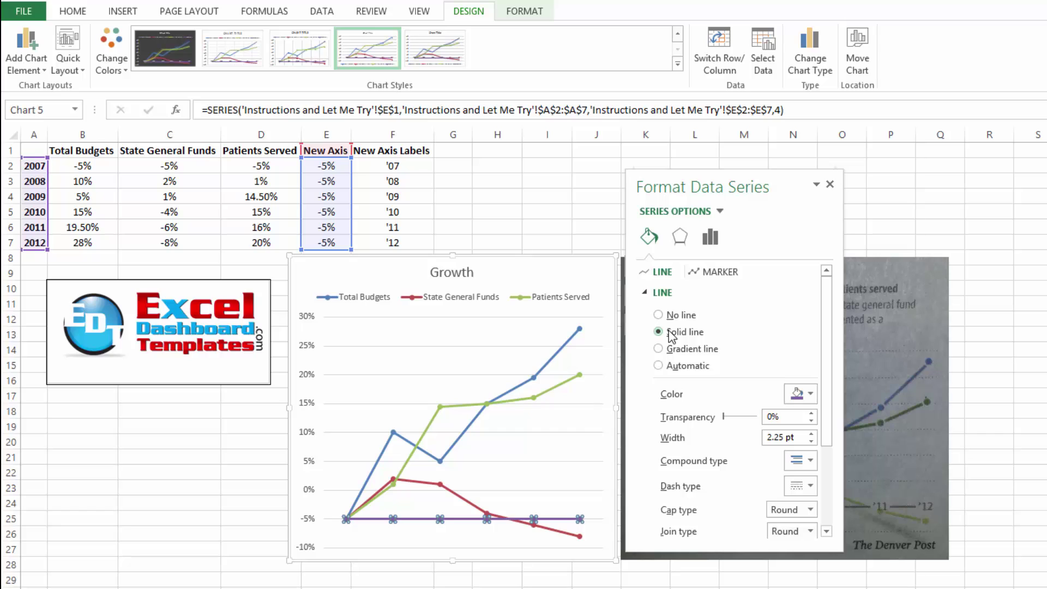
click(809, 394)
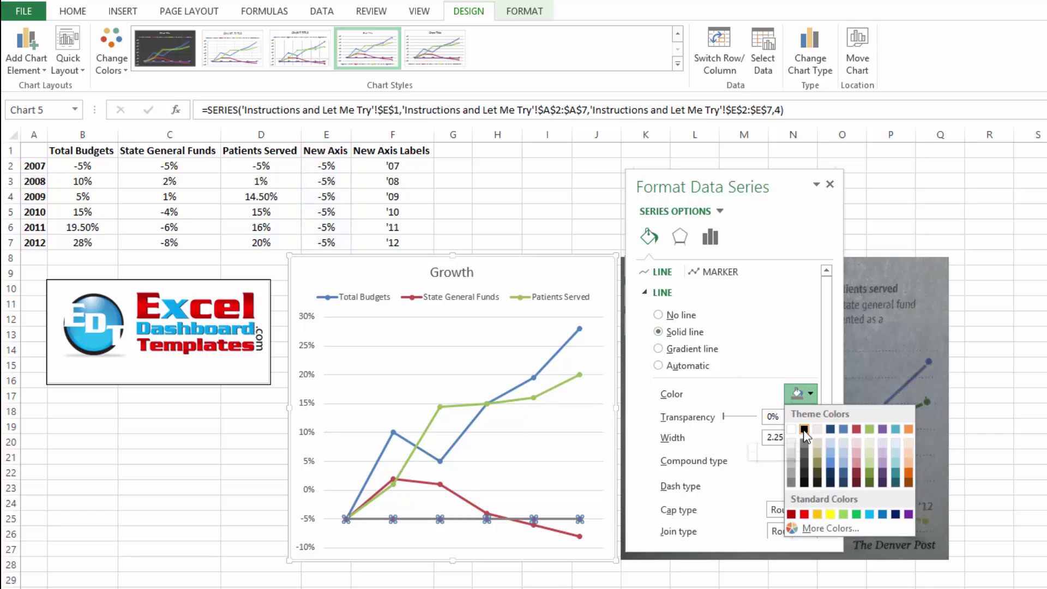
click(793, 483)
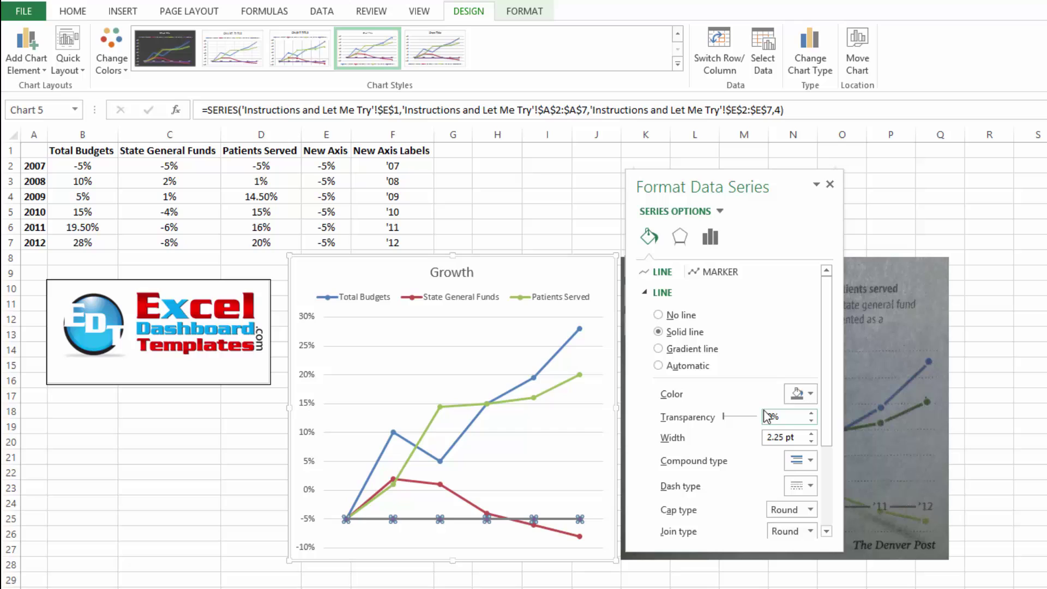
mouse_move(825, 344)
mouse_down()
mouse_move(827, 394)
mouse_move(818, 389)
mouse_up()
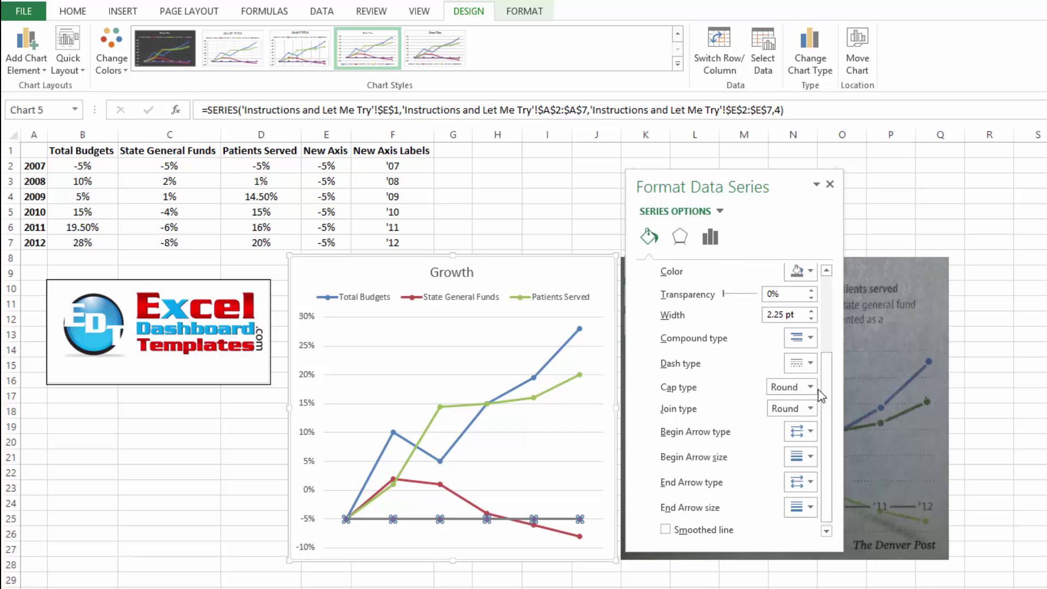
drag(823, 349, 825, 272)
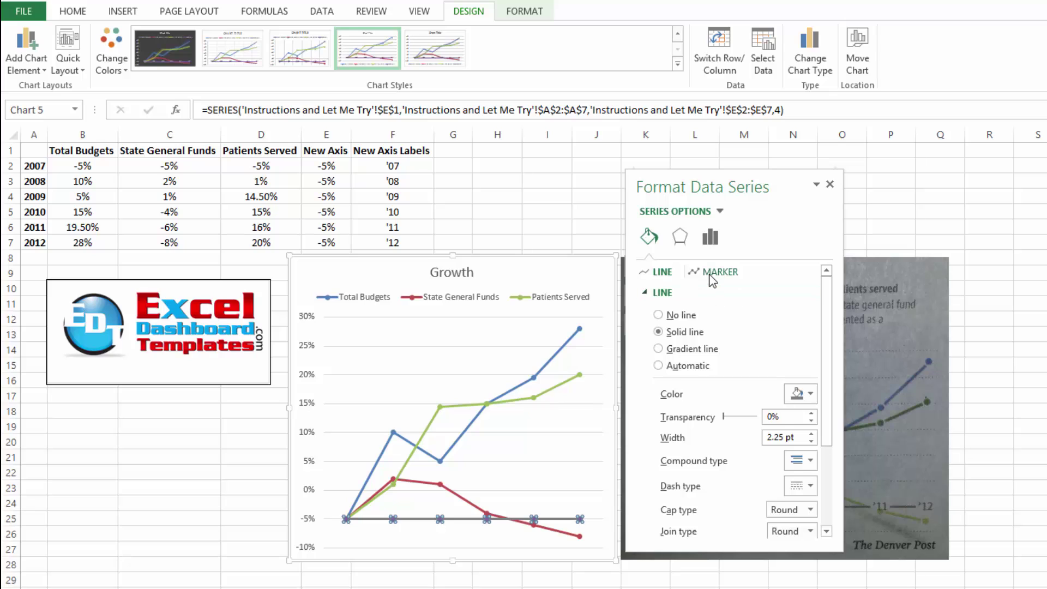
Give the New Axis markers a solid white fill with no outline.
click(715, 271)
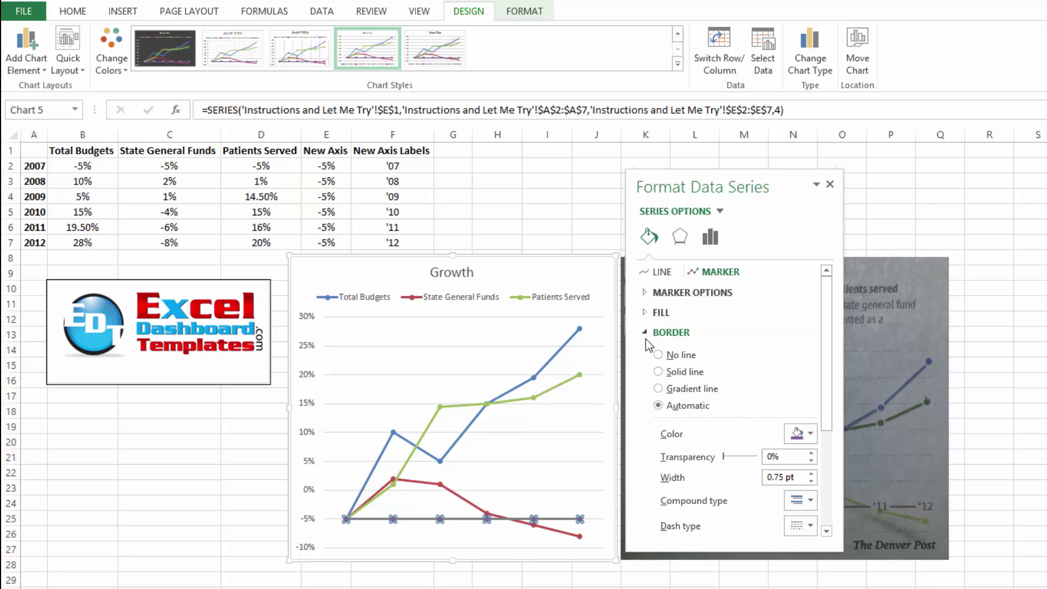
click(670, 355)
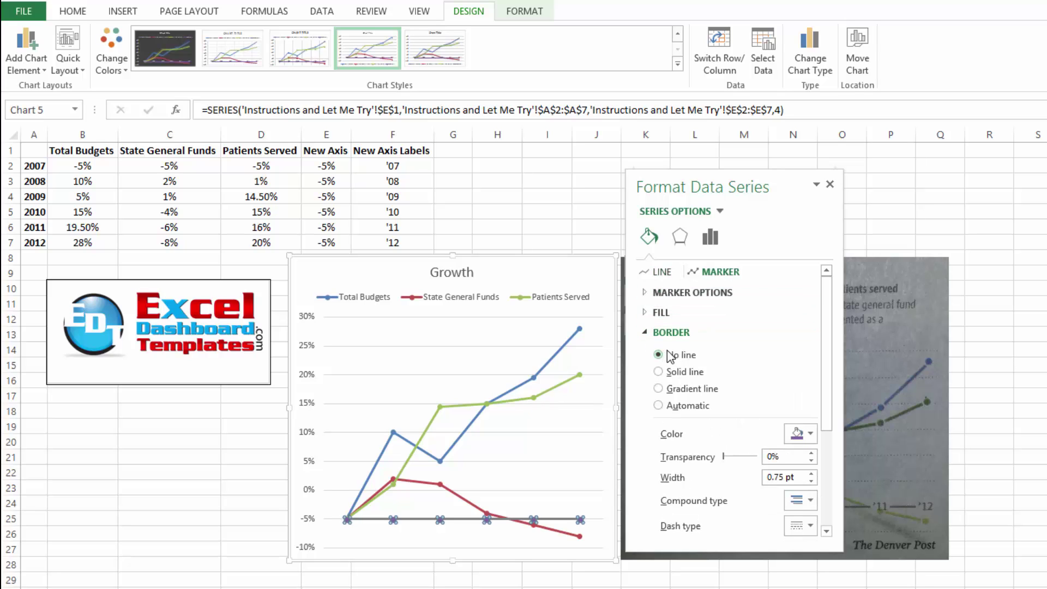
click(648, 312)
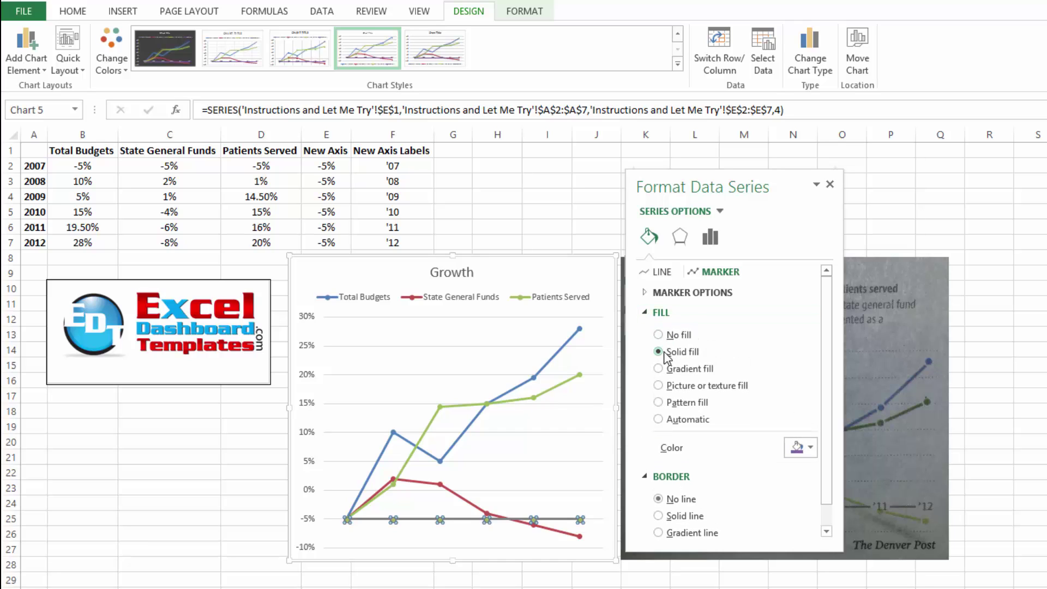
click(807, 447)
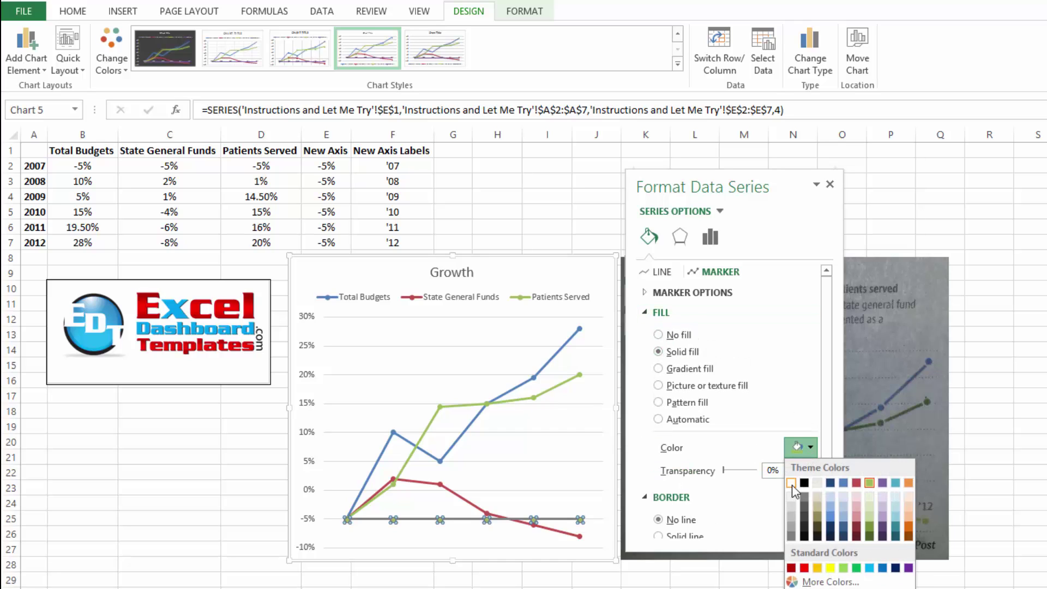
click(792, 483)
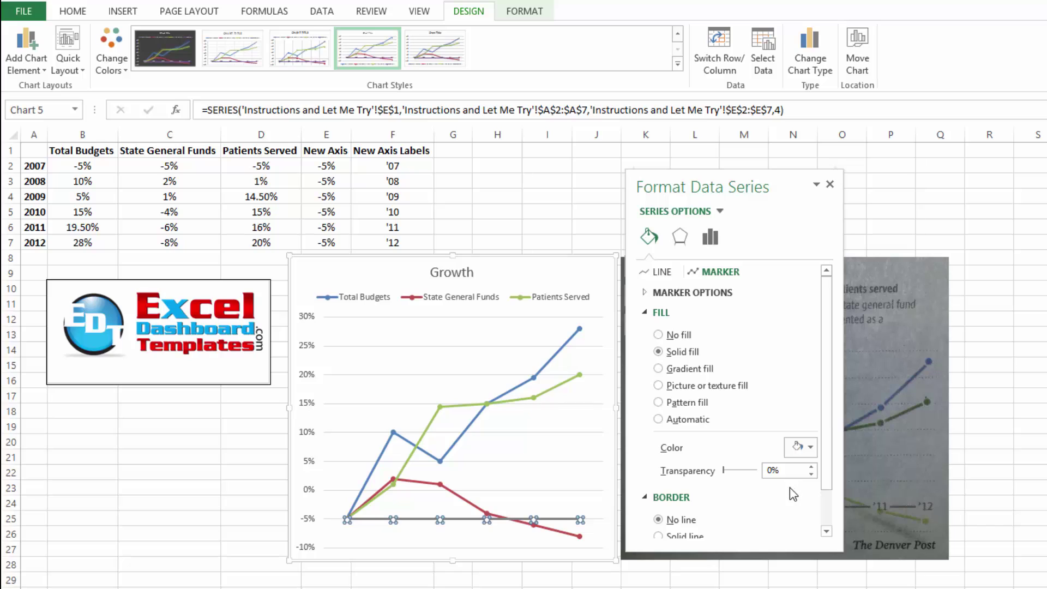
scroll(829, 431, down, 2)
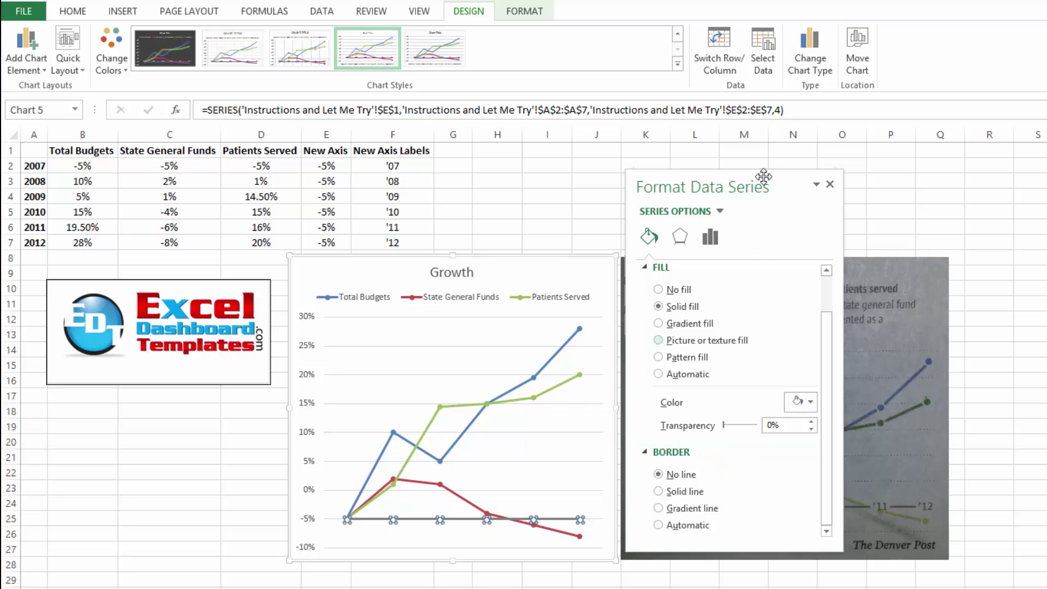
scroll(824, 294, up, 2)
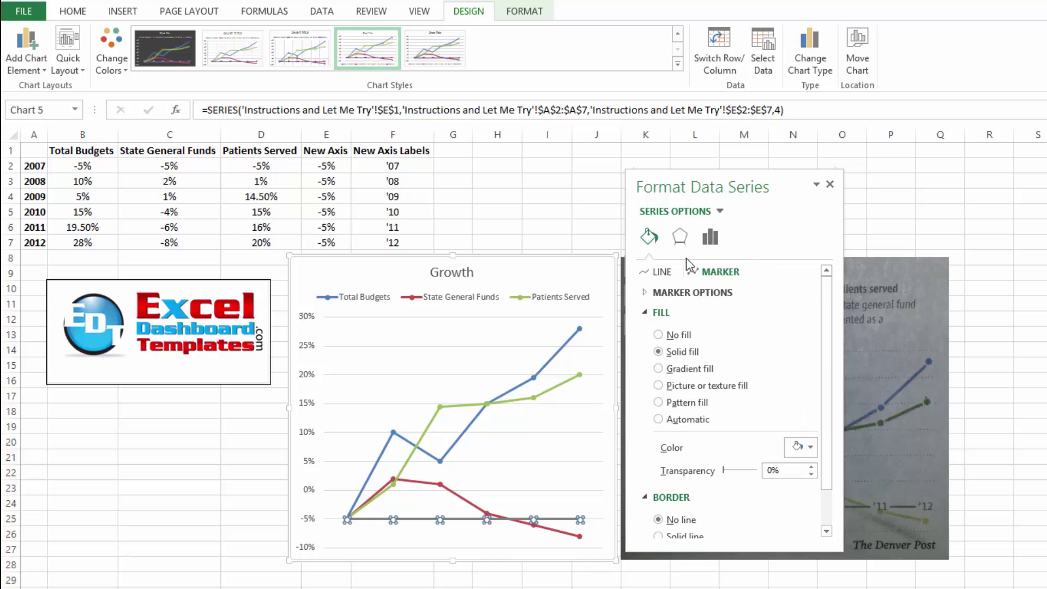
Make the New Axis markers built-in circles at size 10.
click(667, 292)
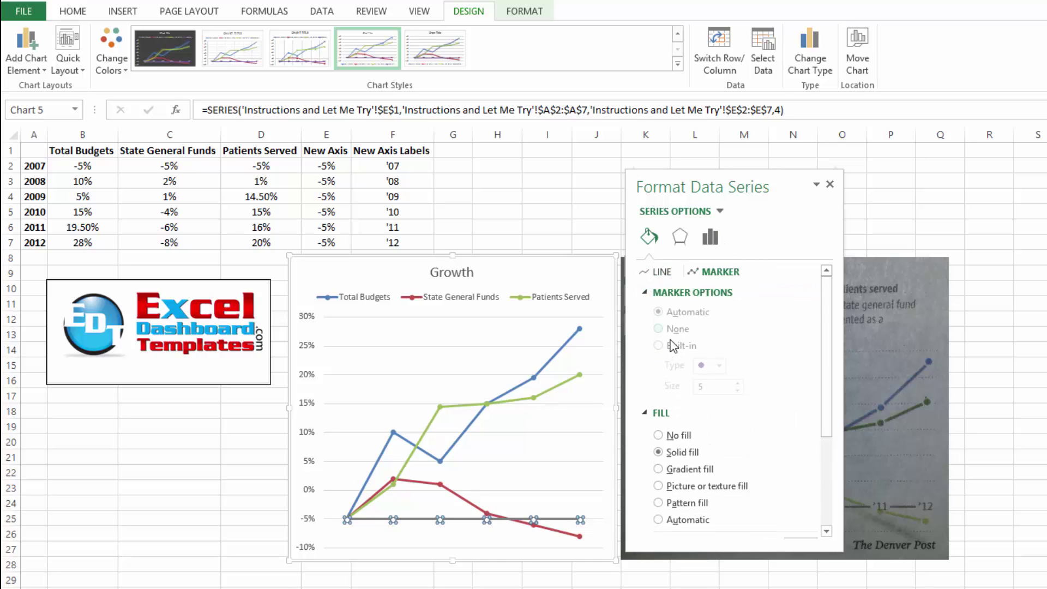
click(669, 350)
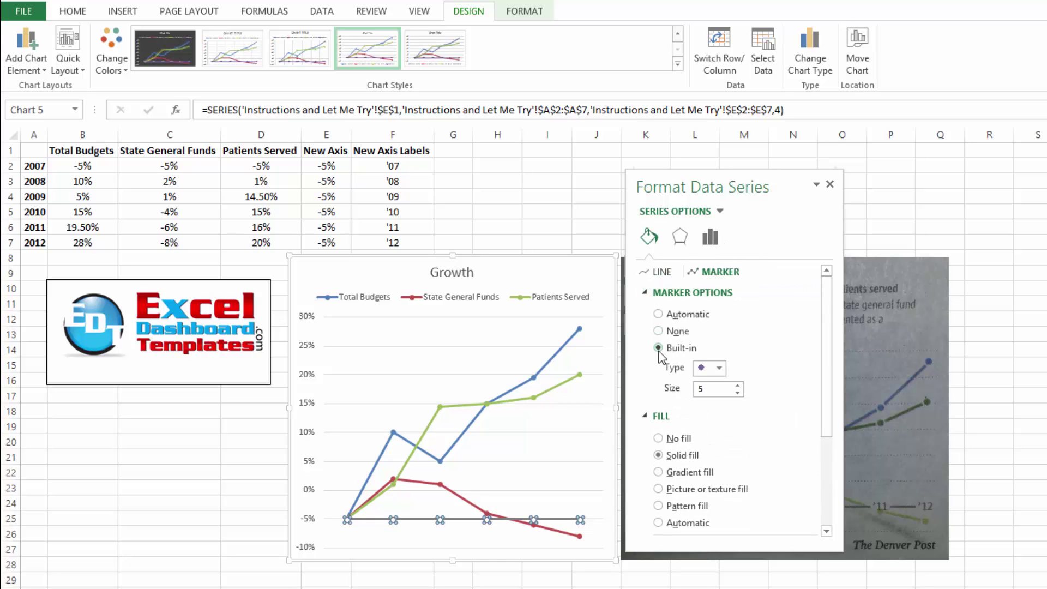
click(719, 368)
click(702, 487)
click(737, 386)
click(736, 386)
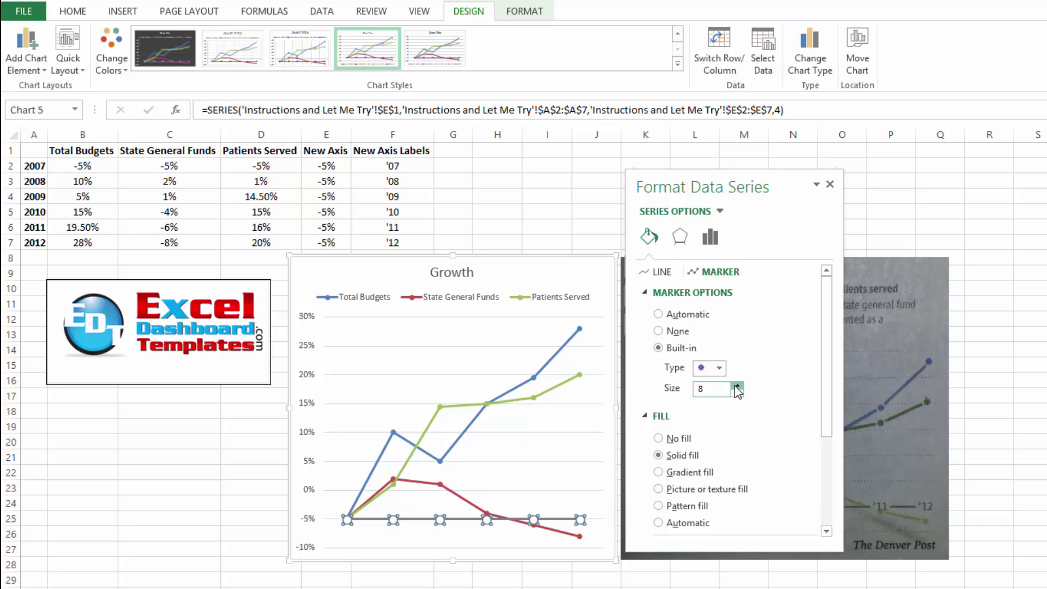
click(737, 386)
click(737, 387)
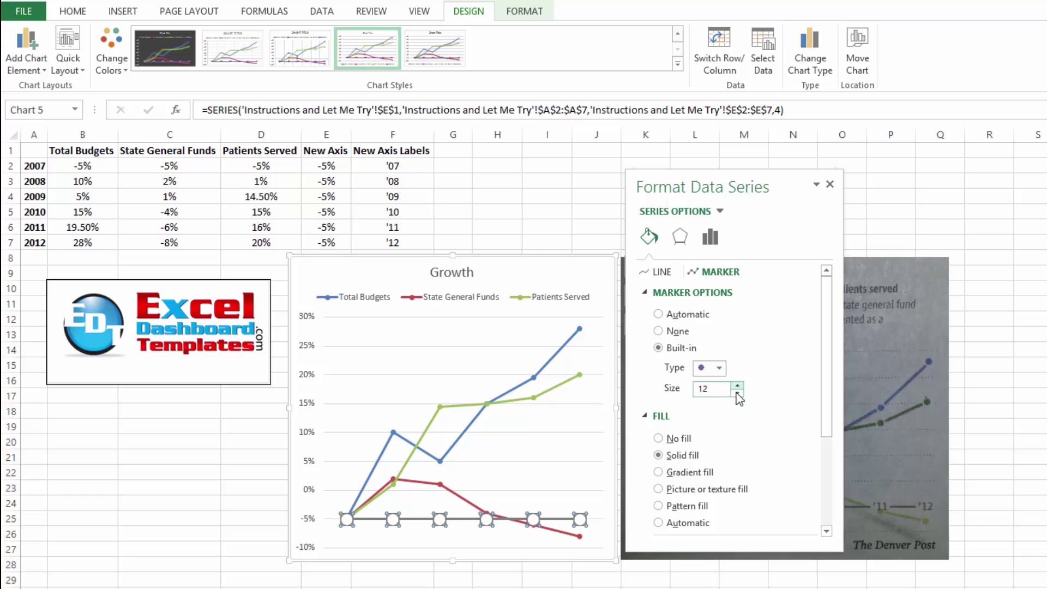
click(737, 392)
click(738, 393)
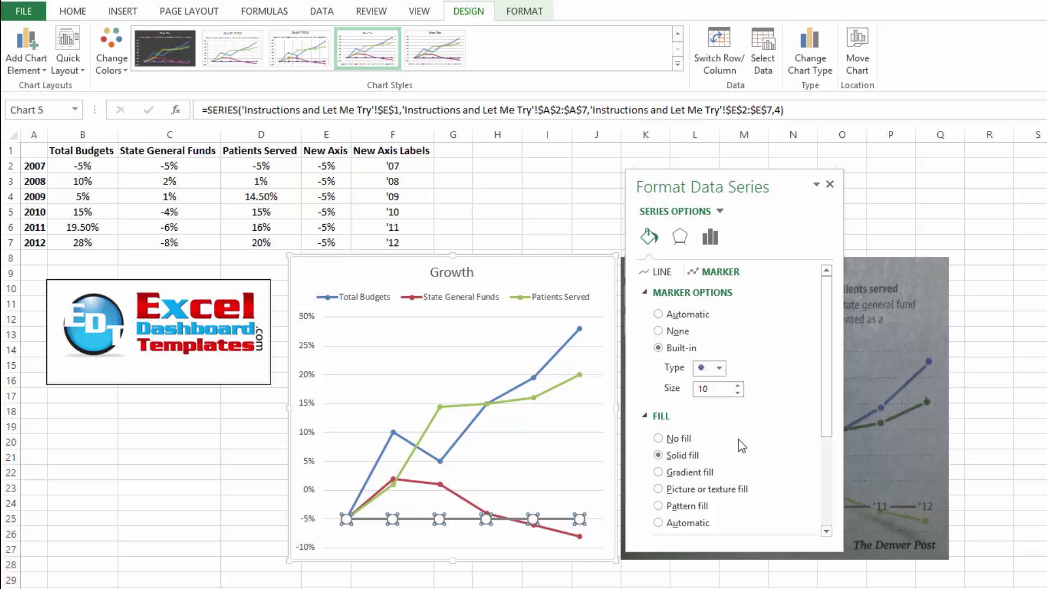
Close the Format Data Series pane with the New Axis series still selected.
click(589, 281)
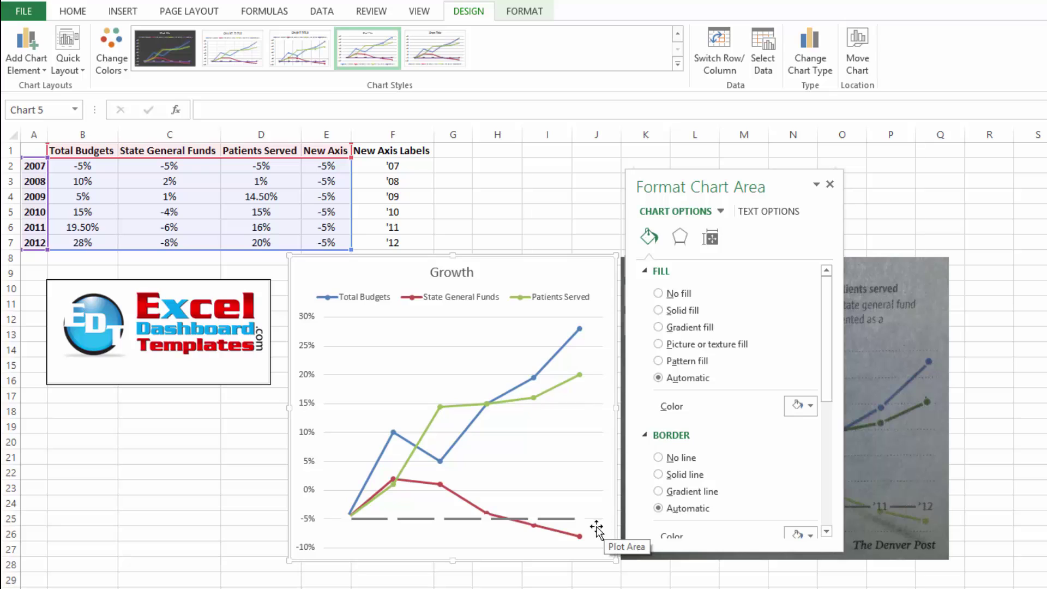
click(487, 521)
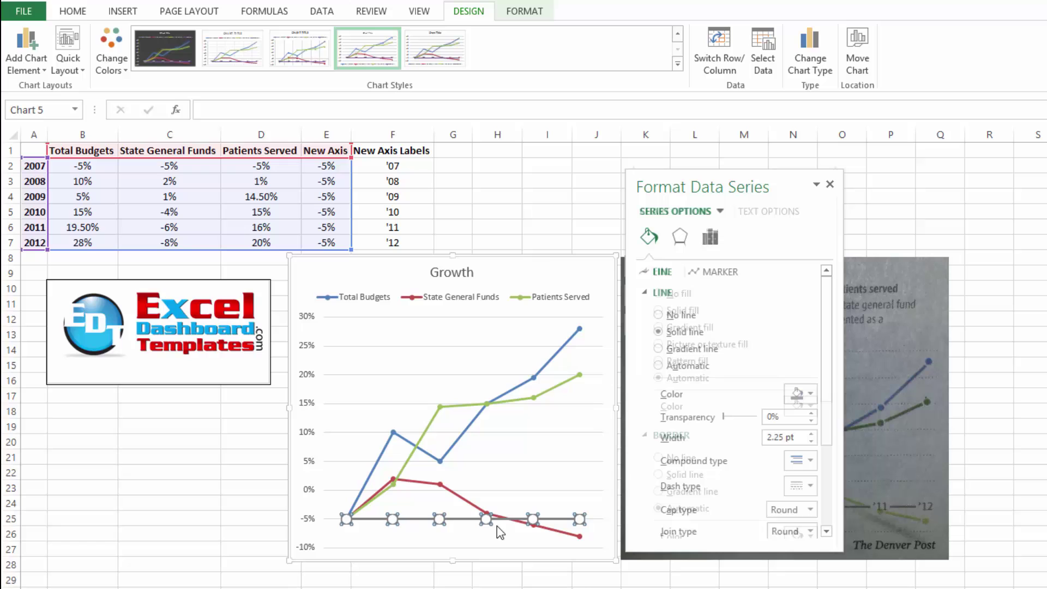
click(489, 509)
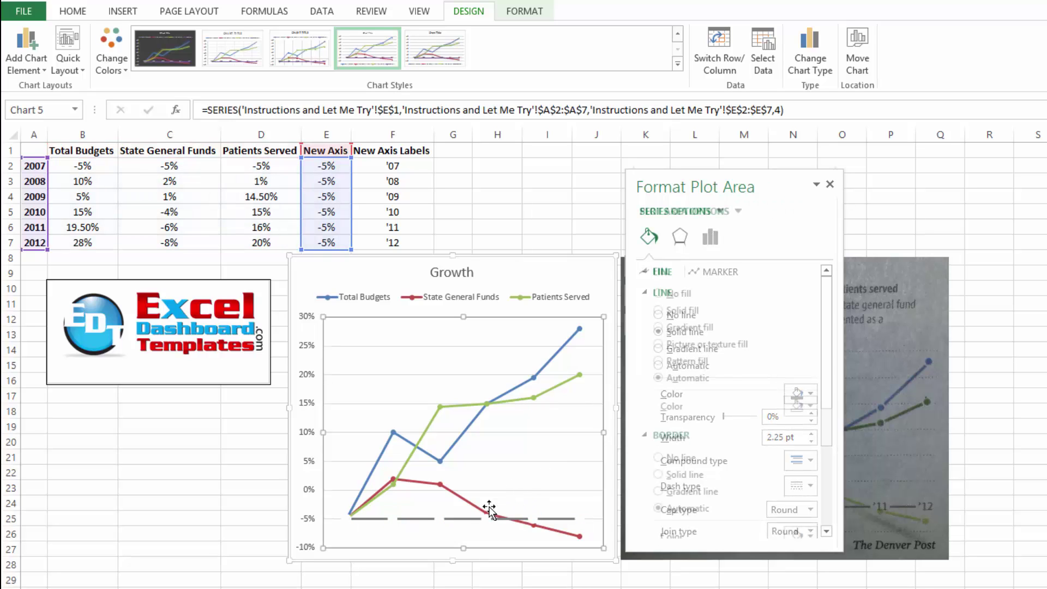
click(439, 519)
click(830, 186)
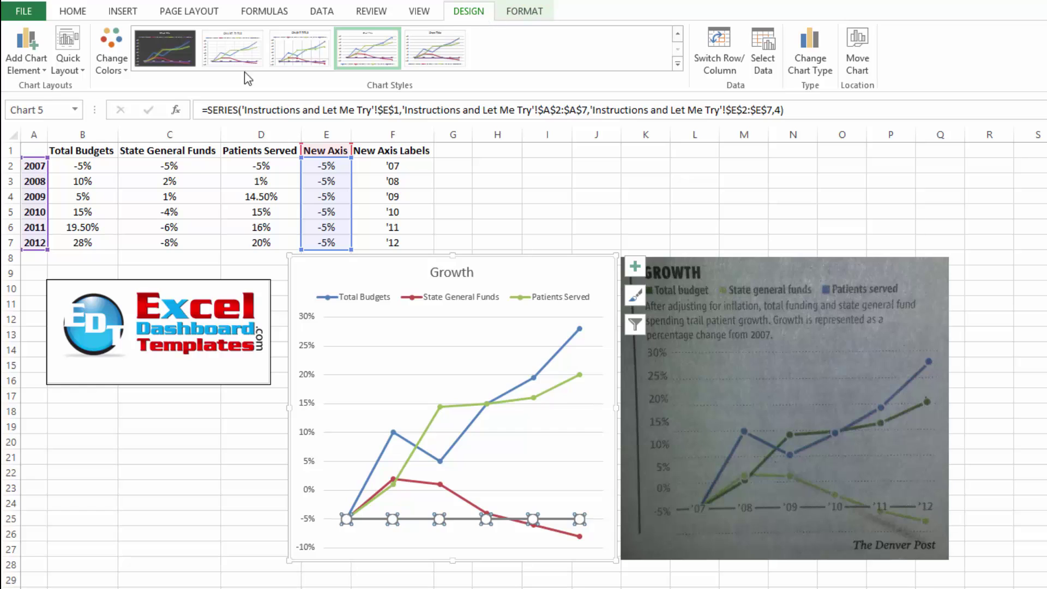
click(32, 68)
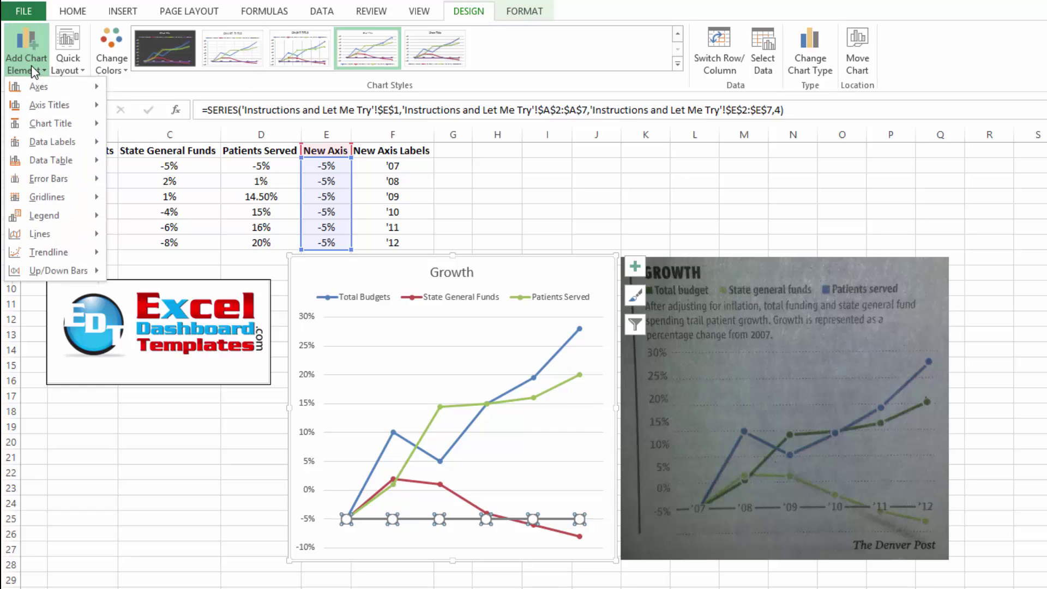
Add -5% data labels to the New Axis series via More Data Label Options.
mouse_move(59, 146)
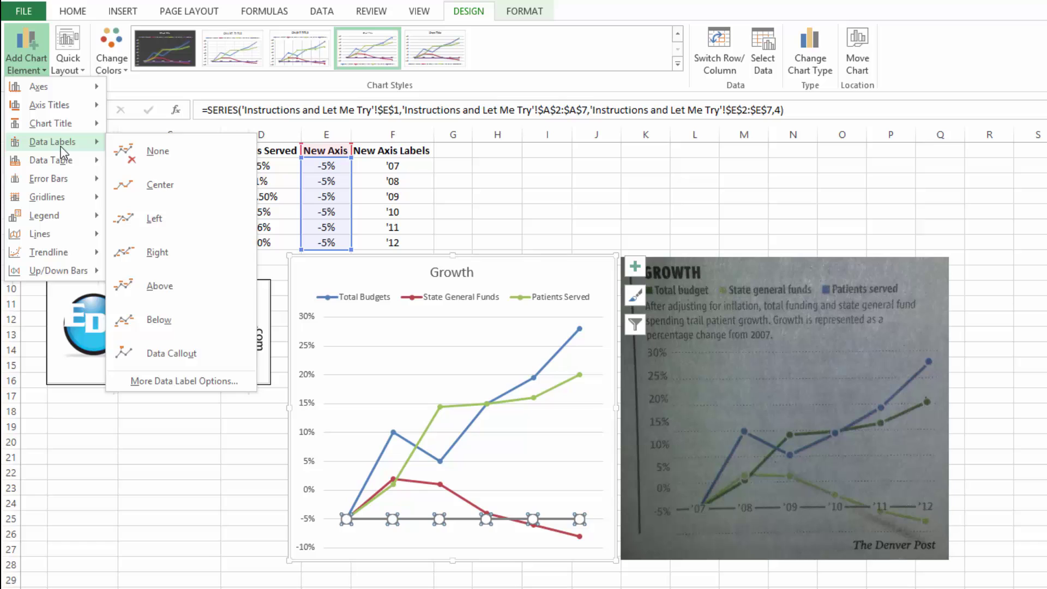
click(213, 382)
drag(719, 170, 697, 147)
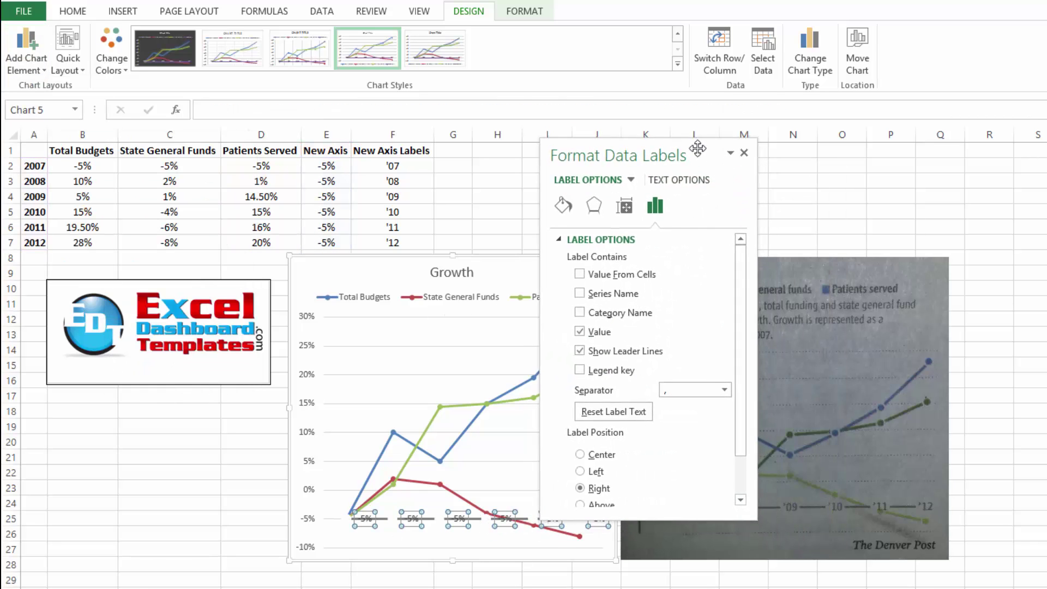
Make the New Axis data labels take their text from cells F2:F7.
click(581, 265)
drag(710, 232, 506, 233)
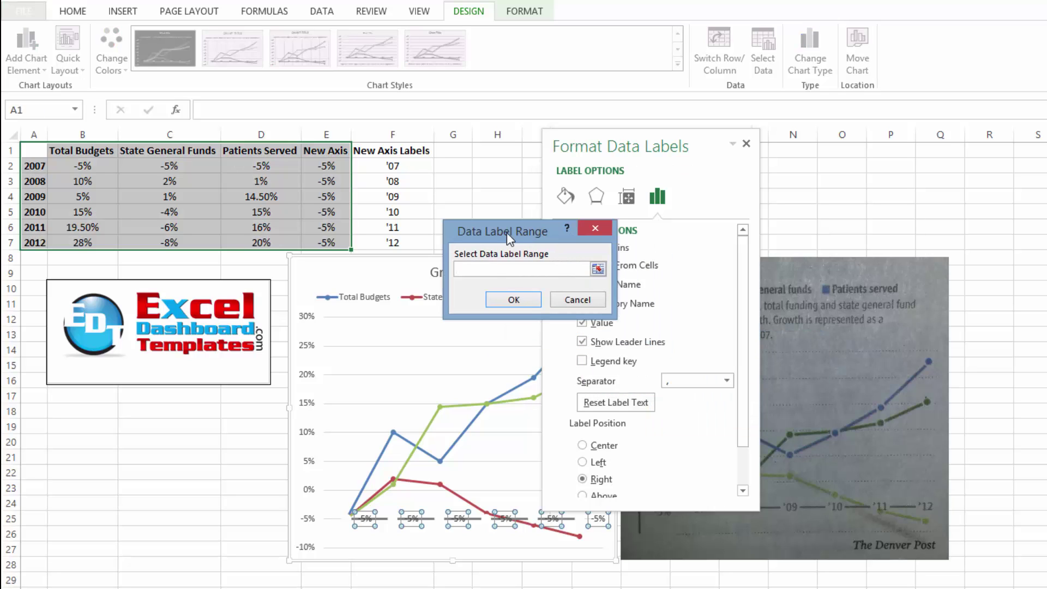
drag(395, 166, 394, 240)
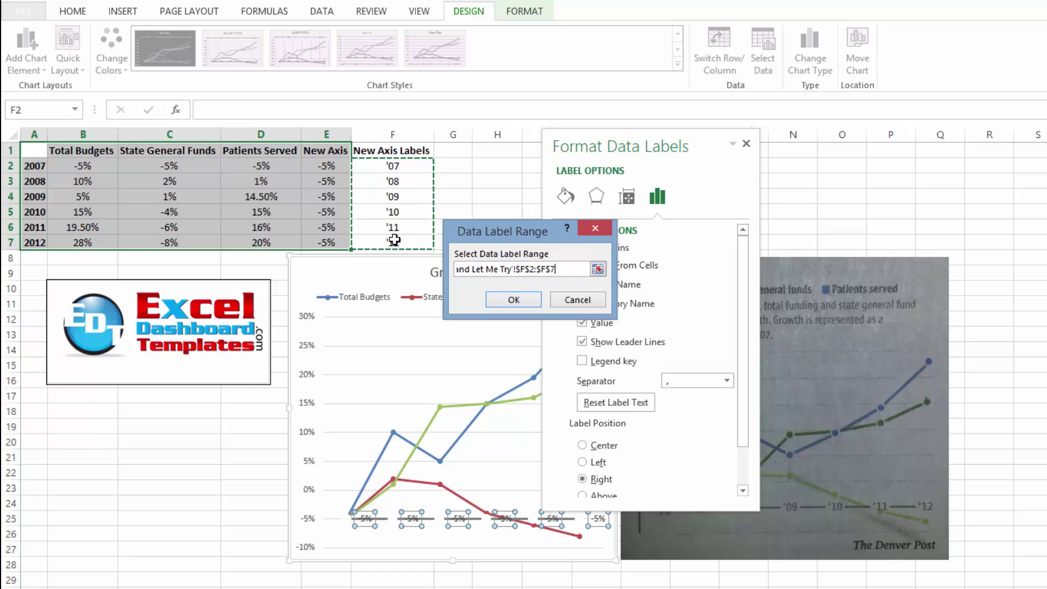
click(490, 303)
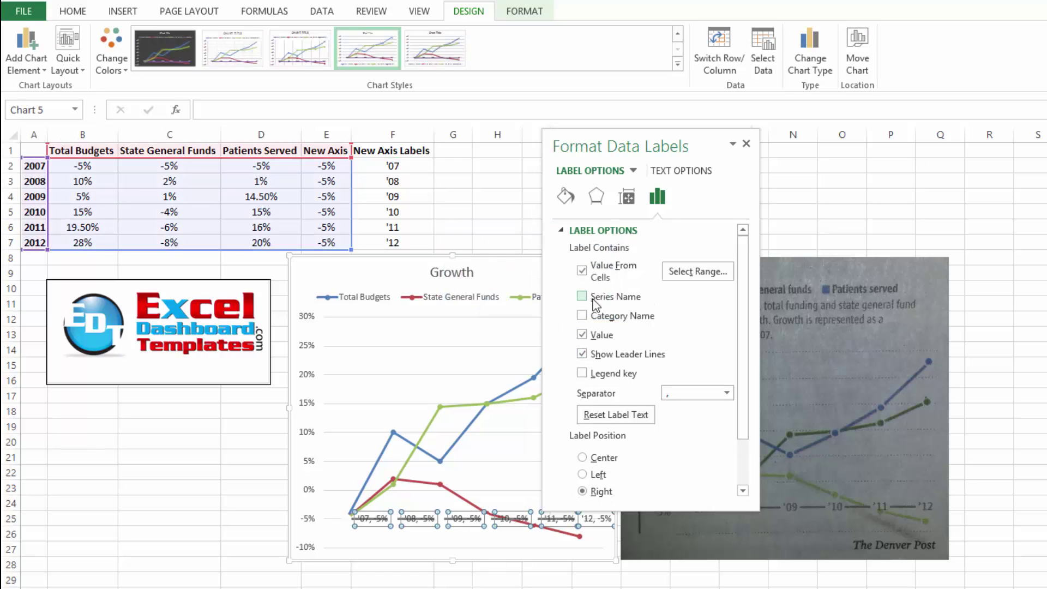
Drop the values and leader lines from the New Axis labels and centre them, leaving only '07–'12.
click(581, 335)
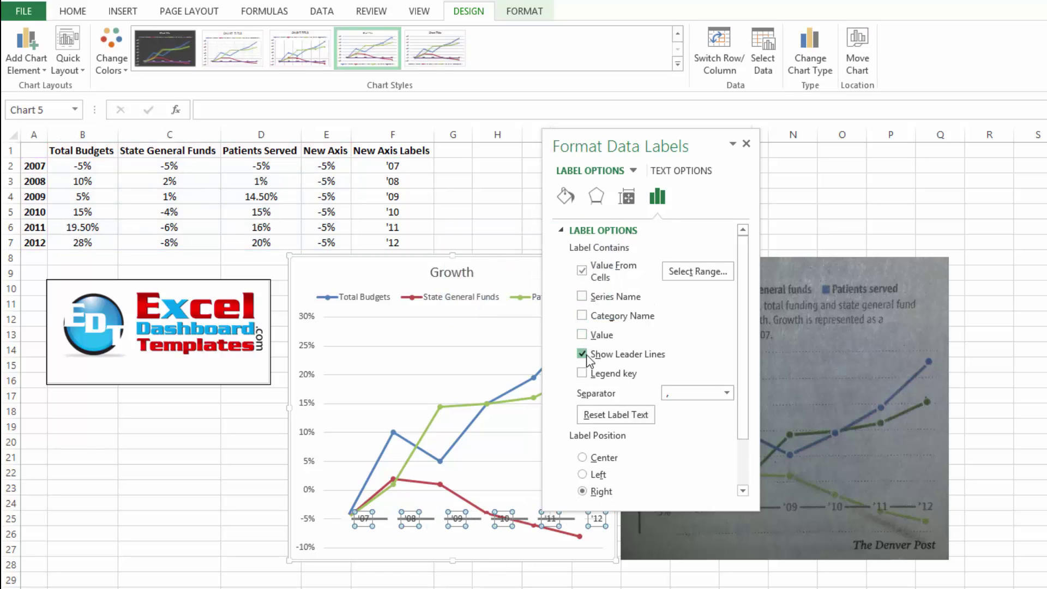
click(585, 355)
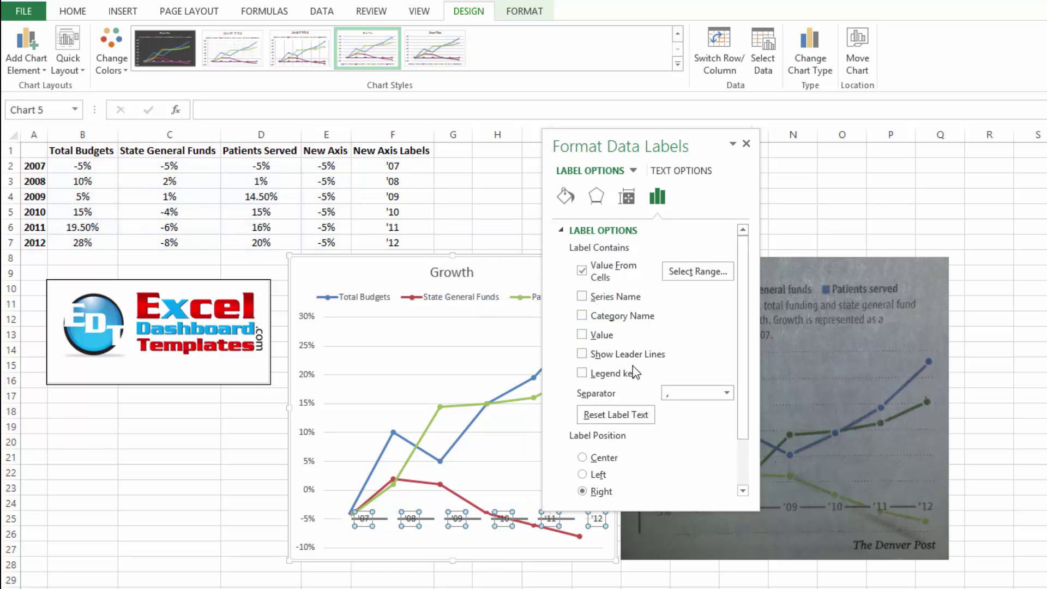
click(595, 461)
click(746, 143)
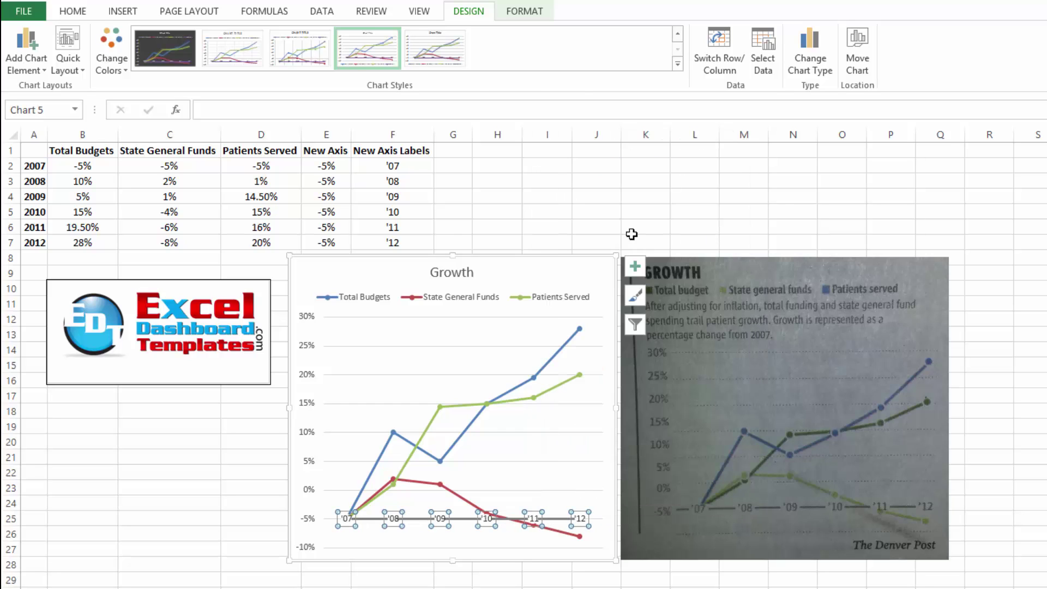
click(633, 229)
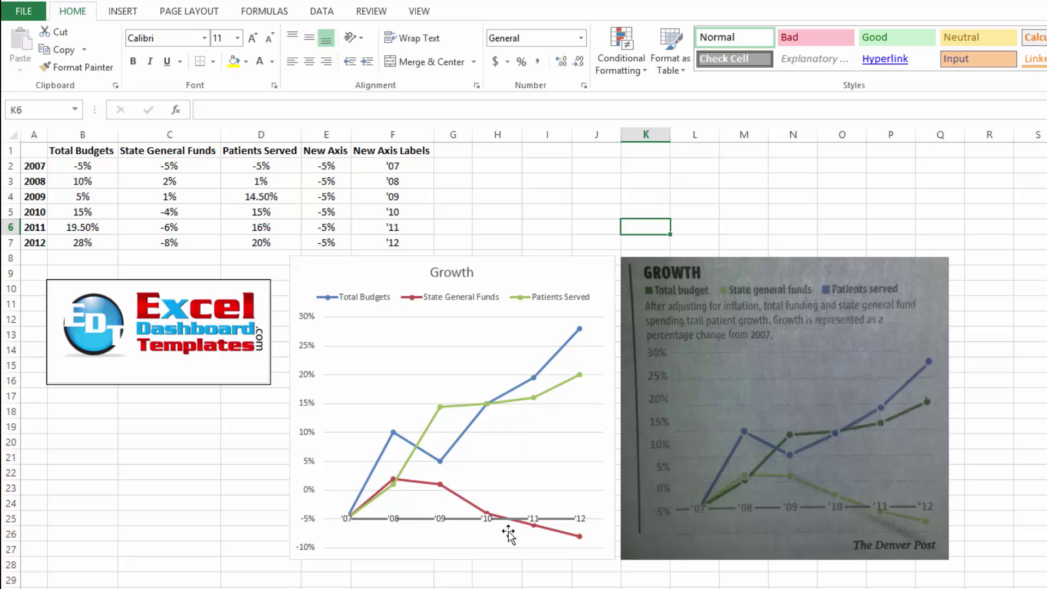
click(511, 400)
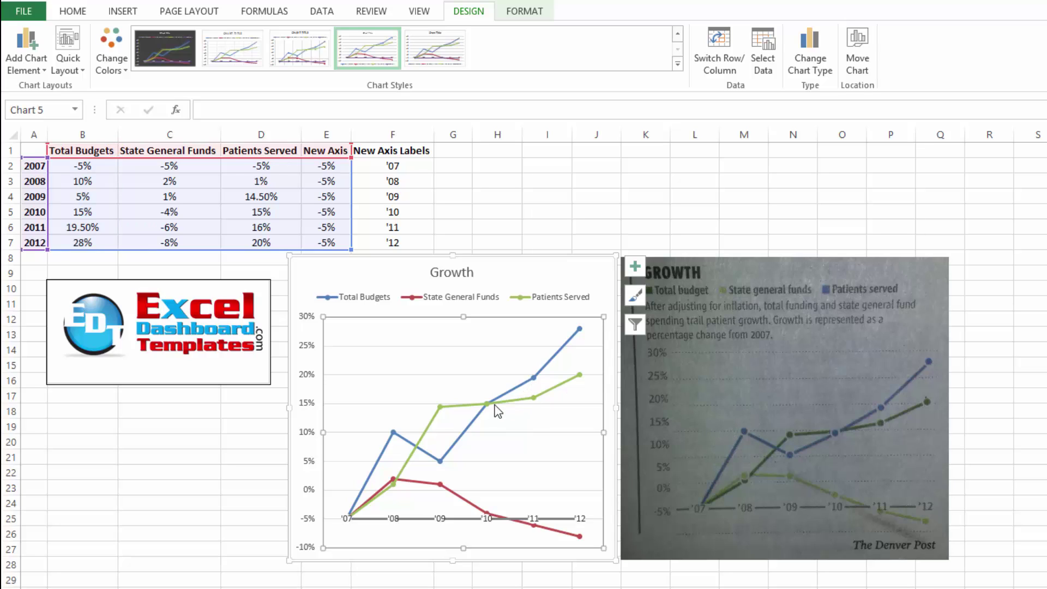
mouse_move(518, 401)
Open Format Data Series for the Total Budgets series.
click(518, 401)
click(545, 369)
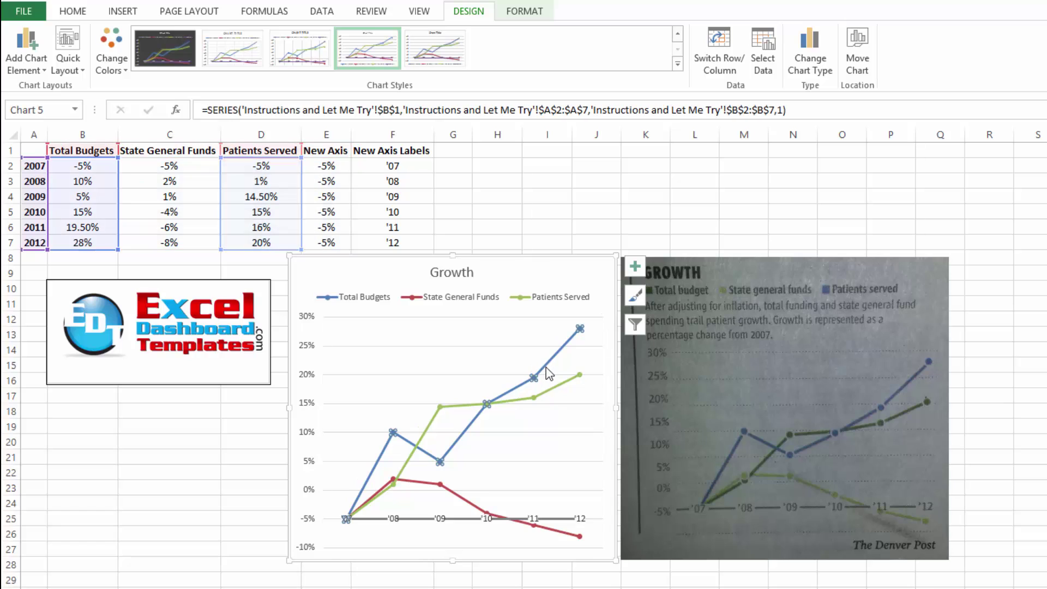
right_click(571, 342)
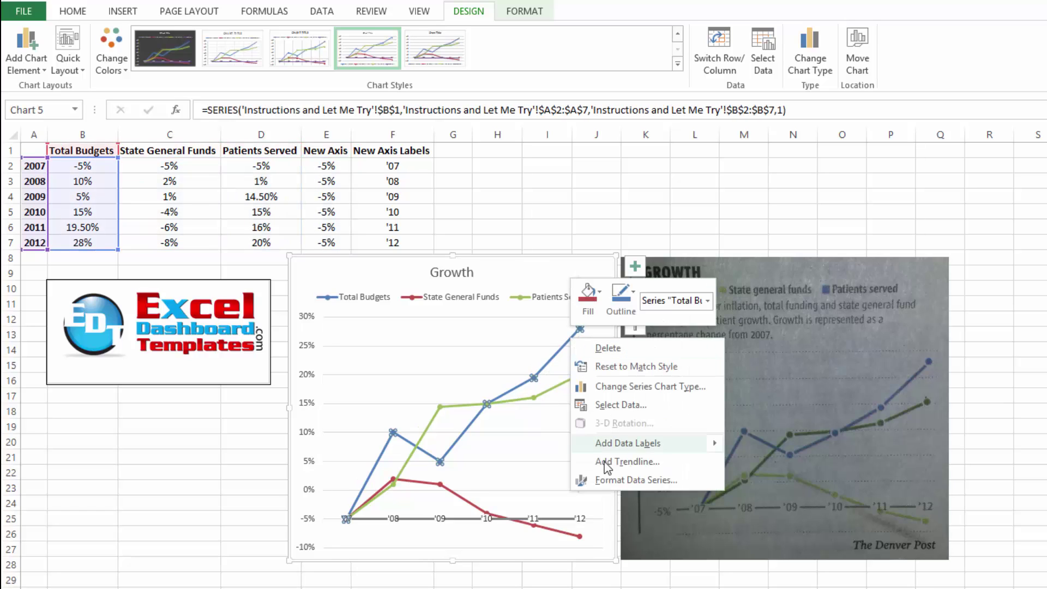
click(600, 483)
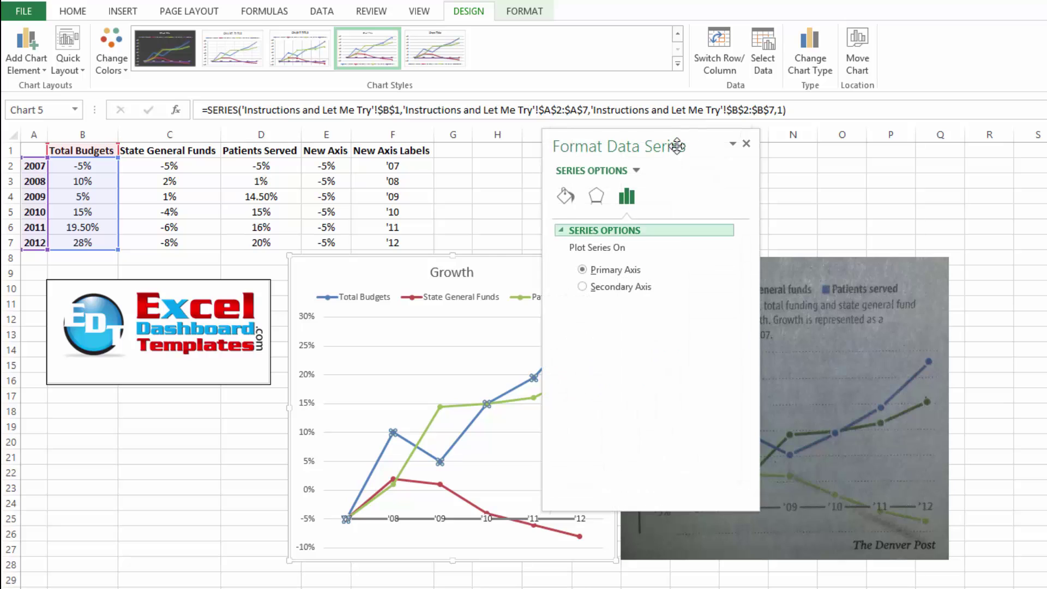
drag(677, 147, 723, 184)
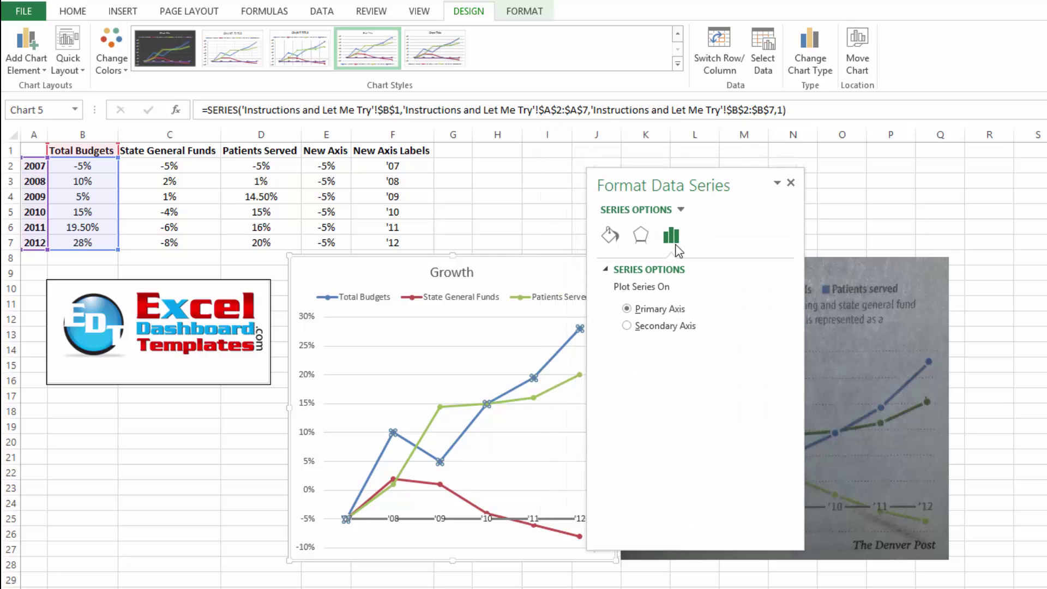
Set the Total Budgets line to a solid line, keeping its blue colour.
click(614, 237)
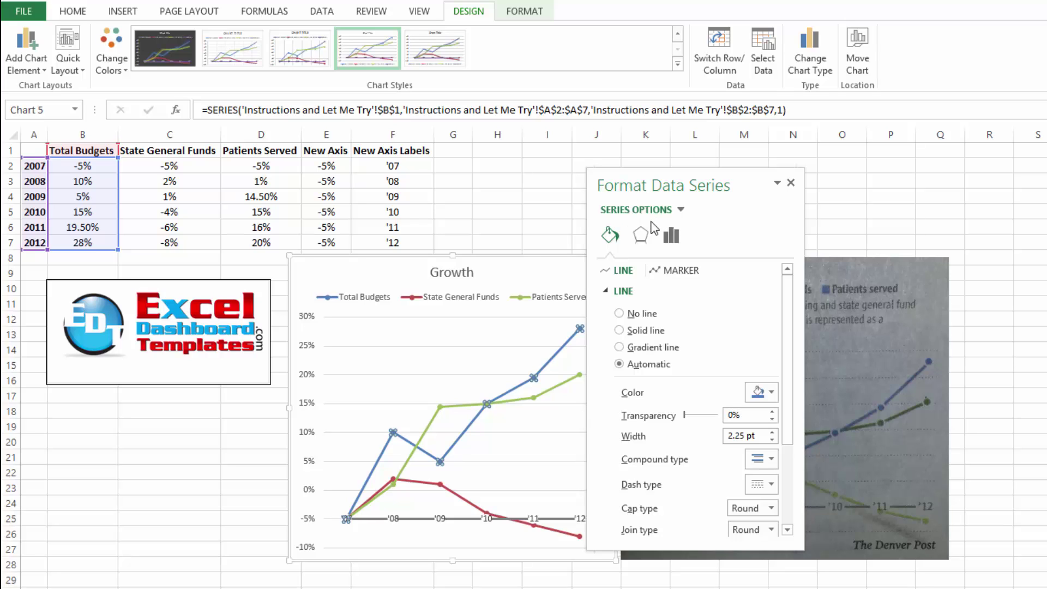
click(636, 236)
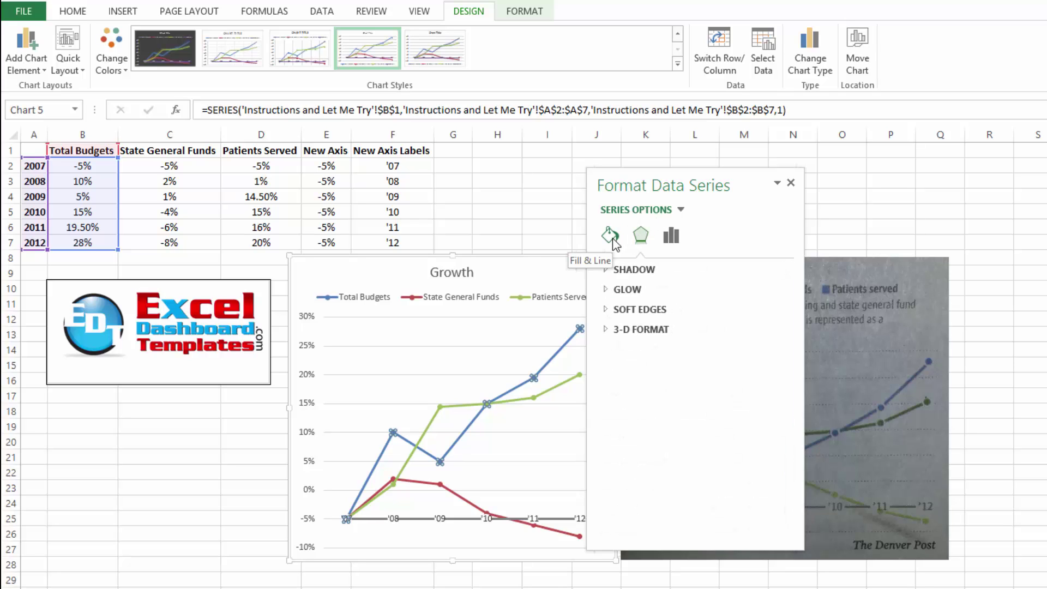
click(611, 235)
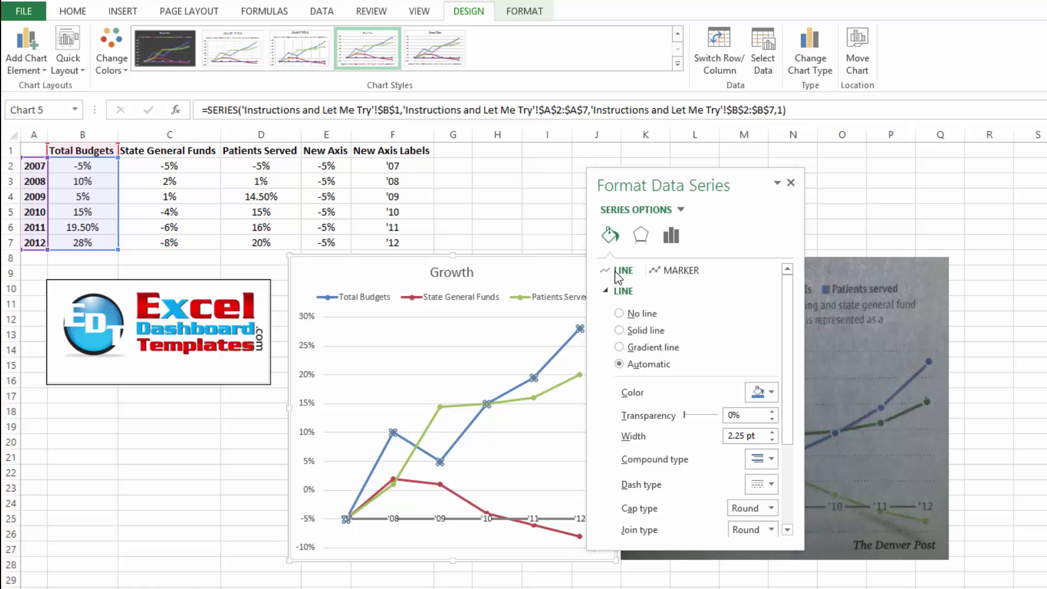
click(636, 331)
click(766, 397)
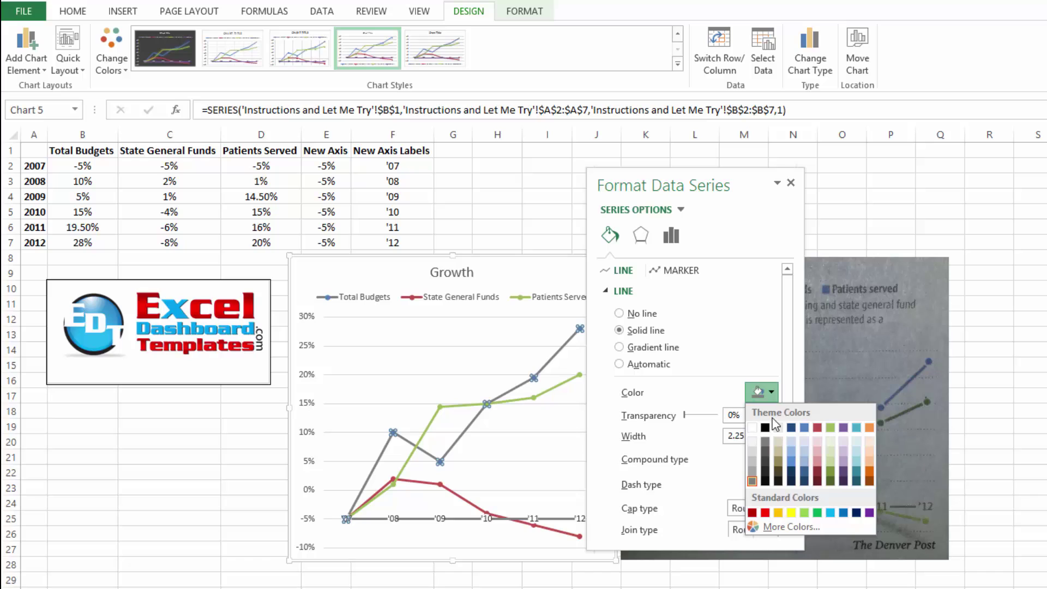
click(779, 440)
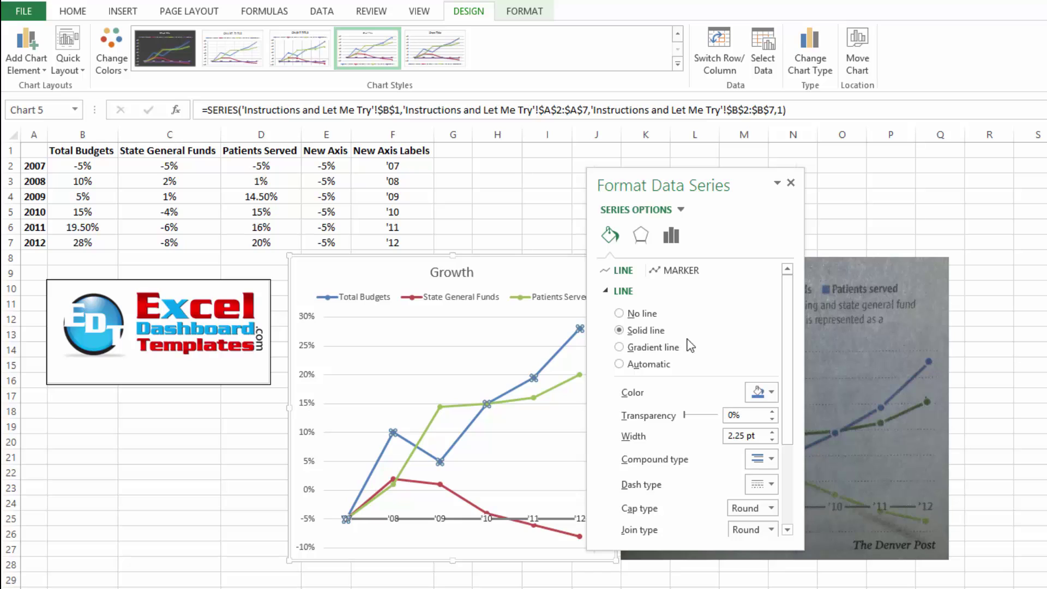
Give Total Budgets built-in circle markers enlarged to size 10.
click(605, 294)
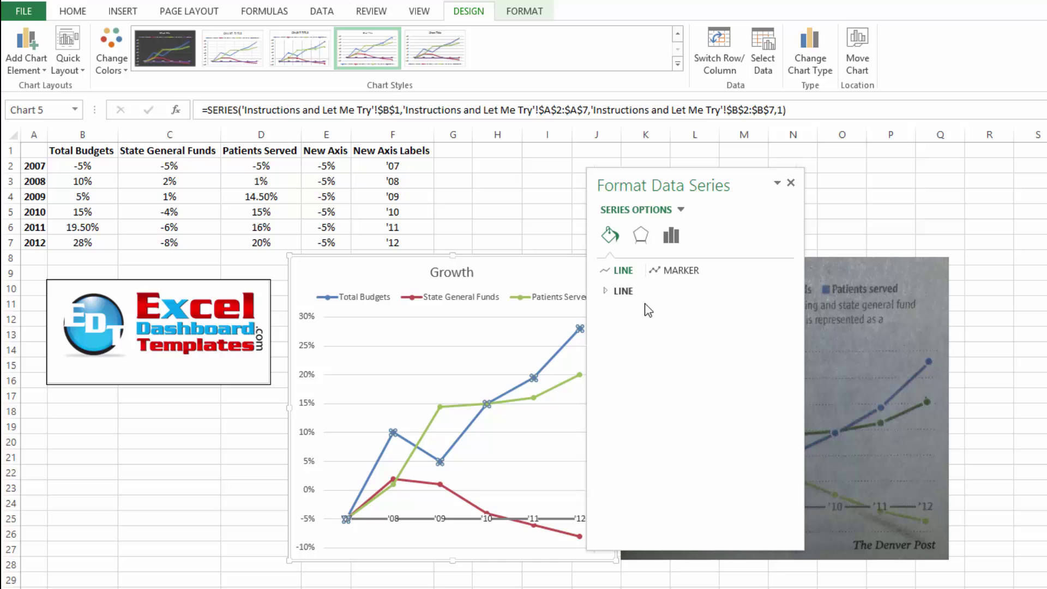
click(654, 272)
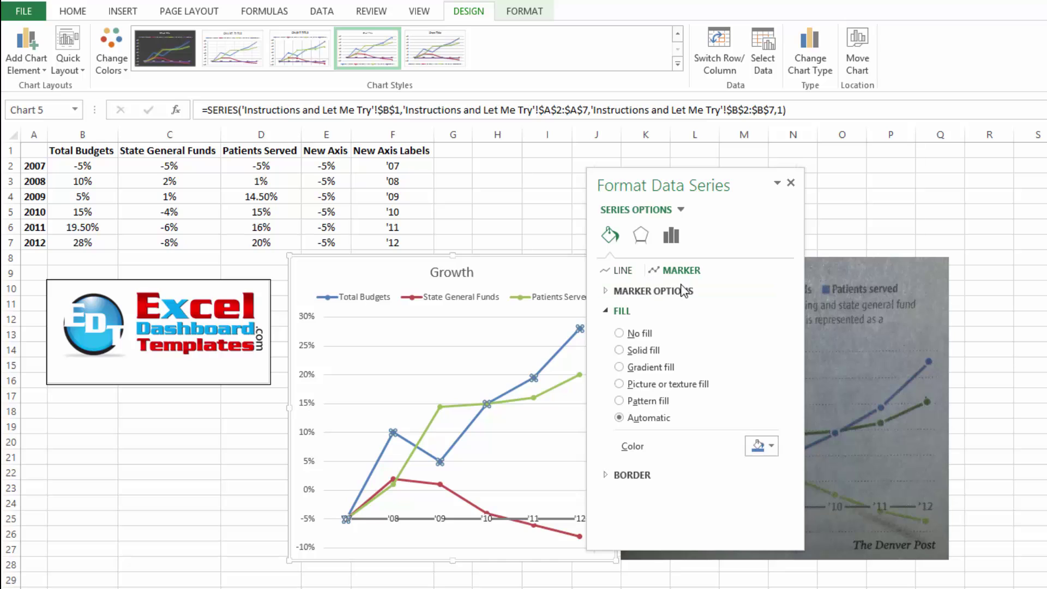
click(615, 291)
click(619, 347)
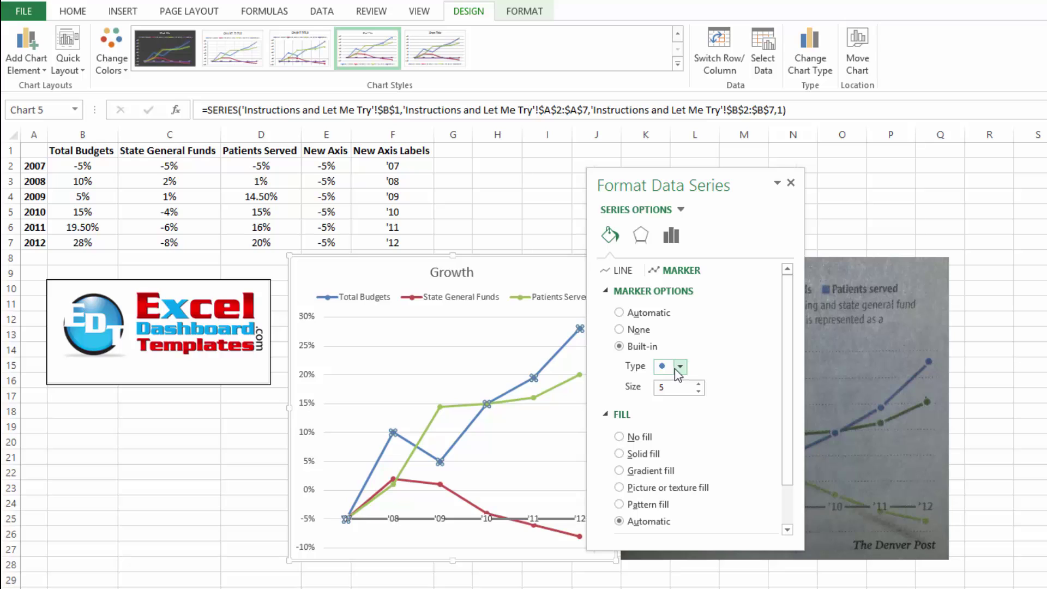
click(680, 367)
click(680, 367)
click(680, 367)
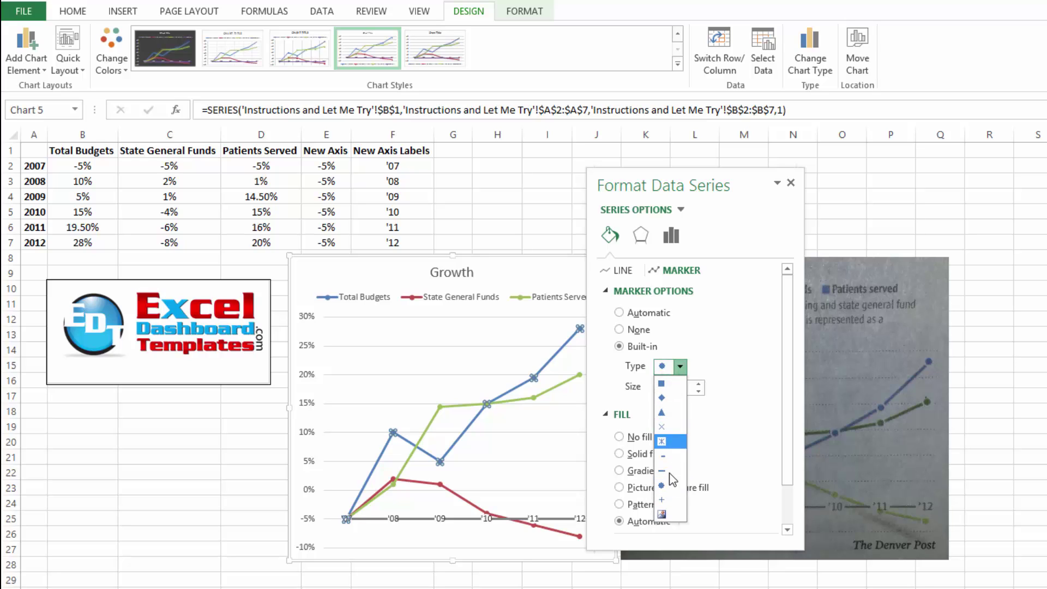
click(665, 487)
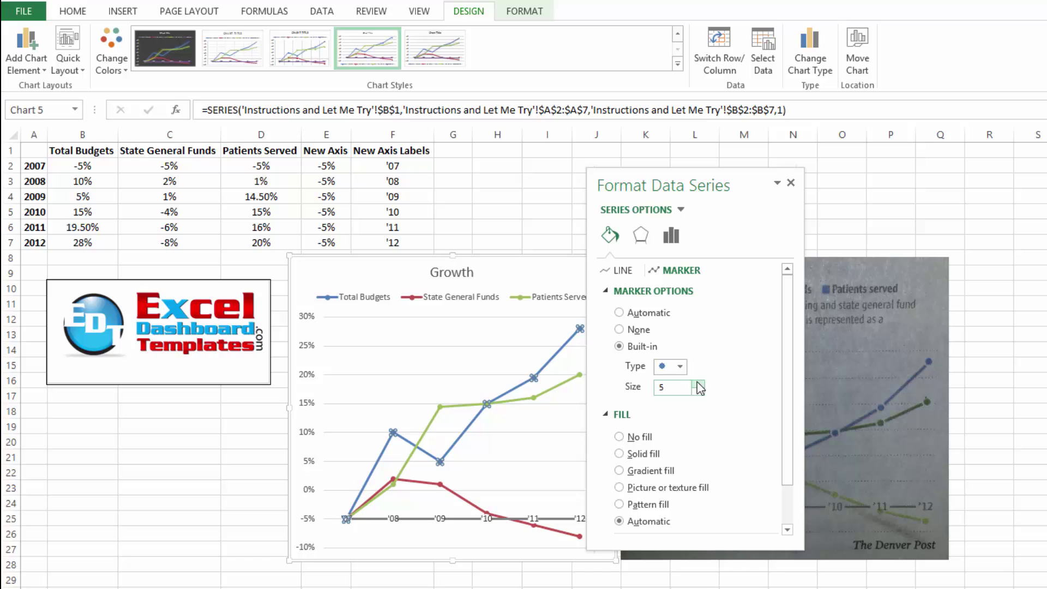
click(698, 383)
click(698, 384)
click(698, 383)
click(698, 383)
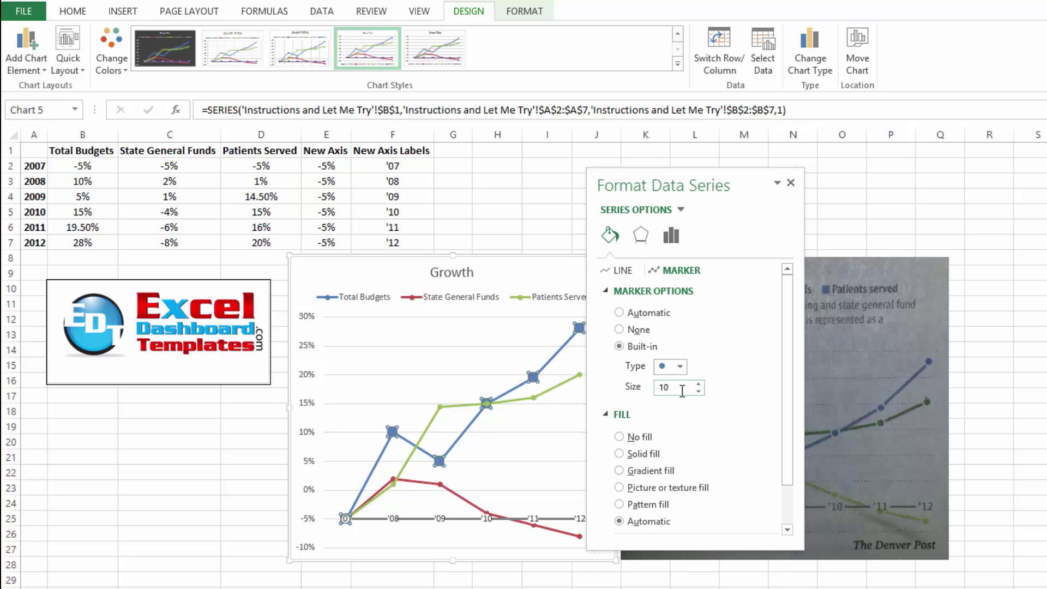
Fill the Total Budgets markers with solid blue.
click(608, 294)
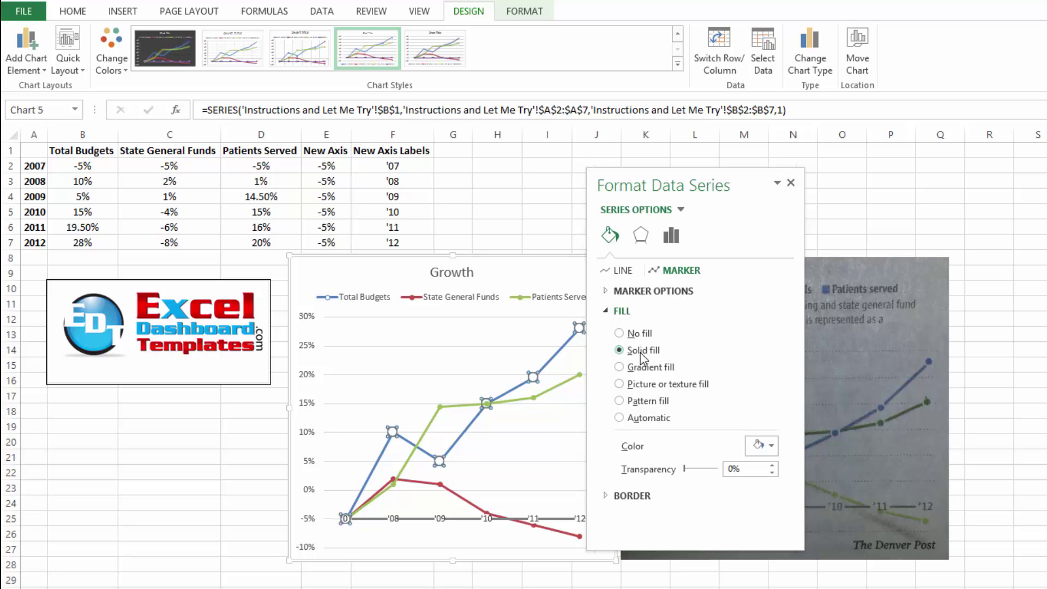
click(762, 445)
click(804, 482)
click(606, 313)
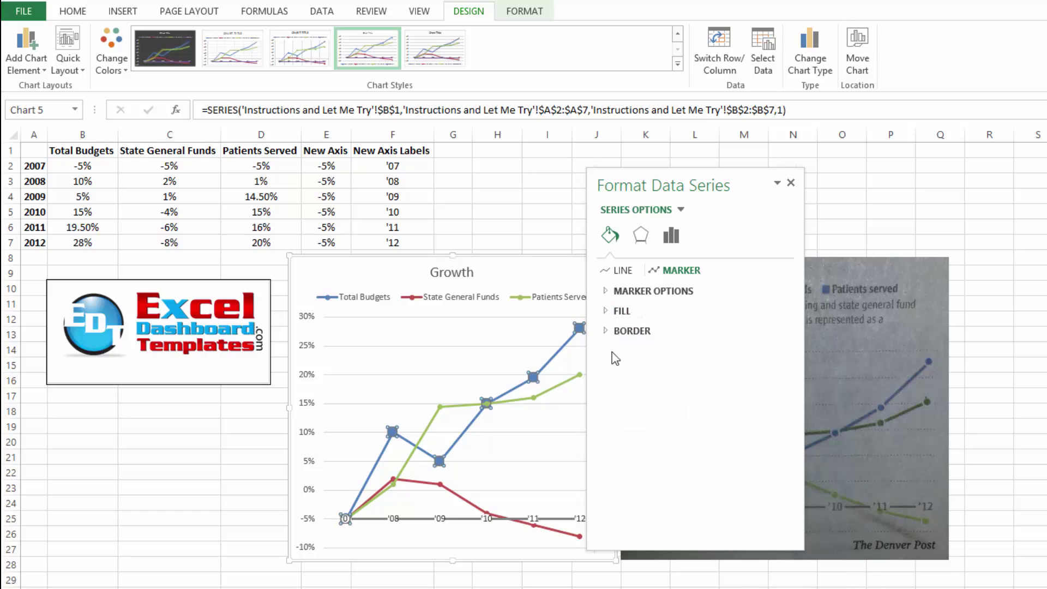
Set the Total Budgets marker border to white at 2.5 pt, then close the pane.
click(607, 334)
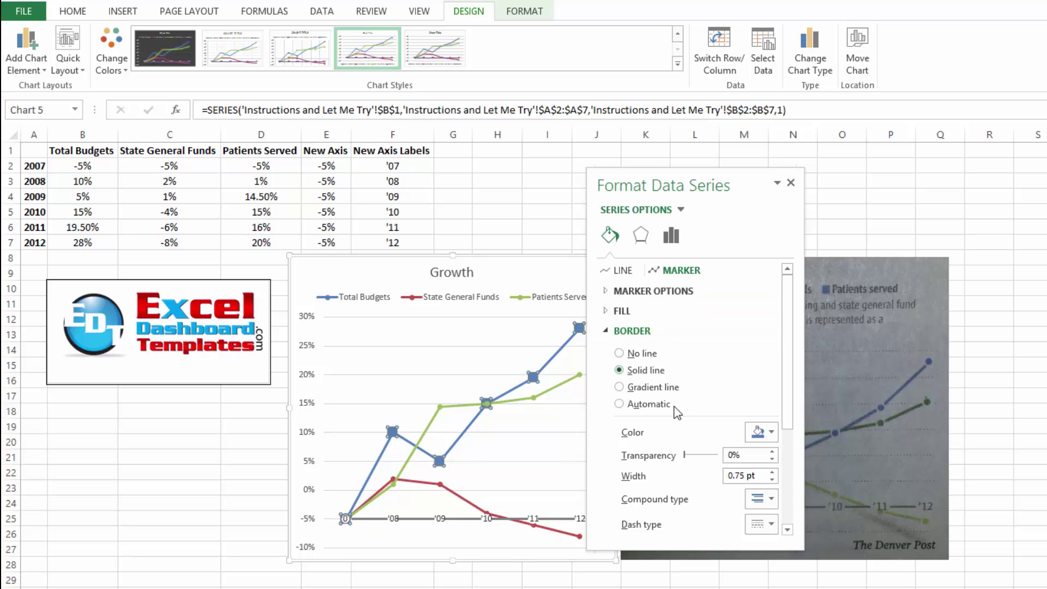
click(762, 432)
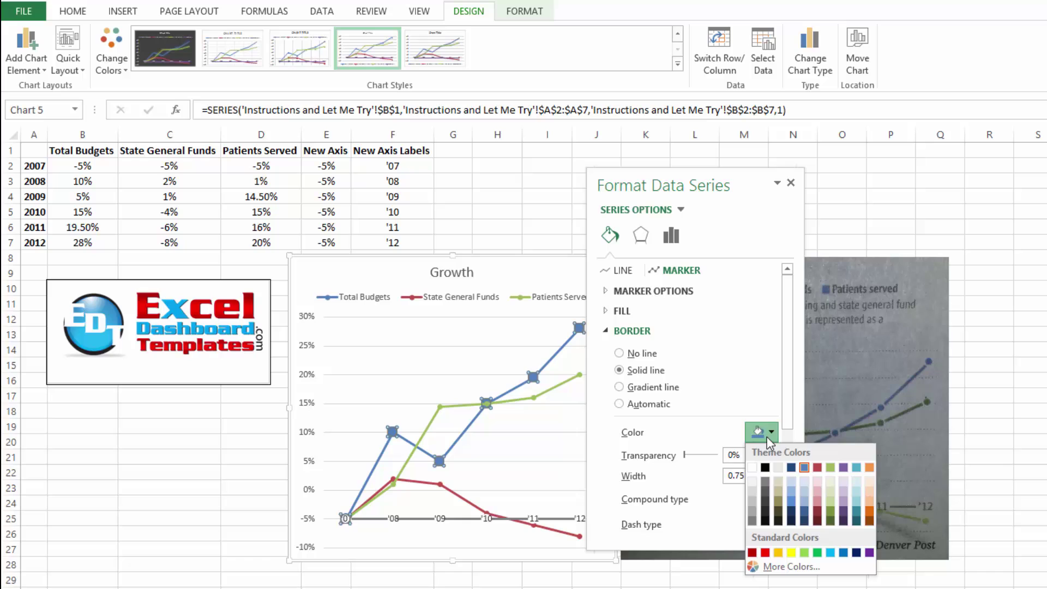
click(752, 467)
click(772, 472)
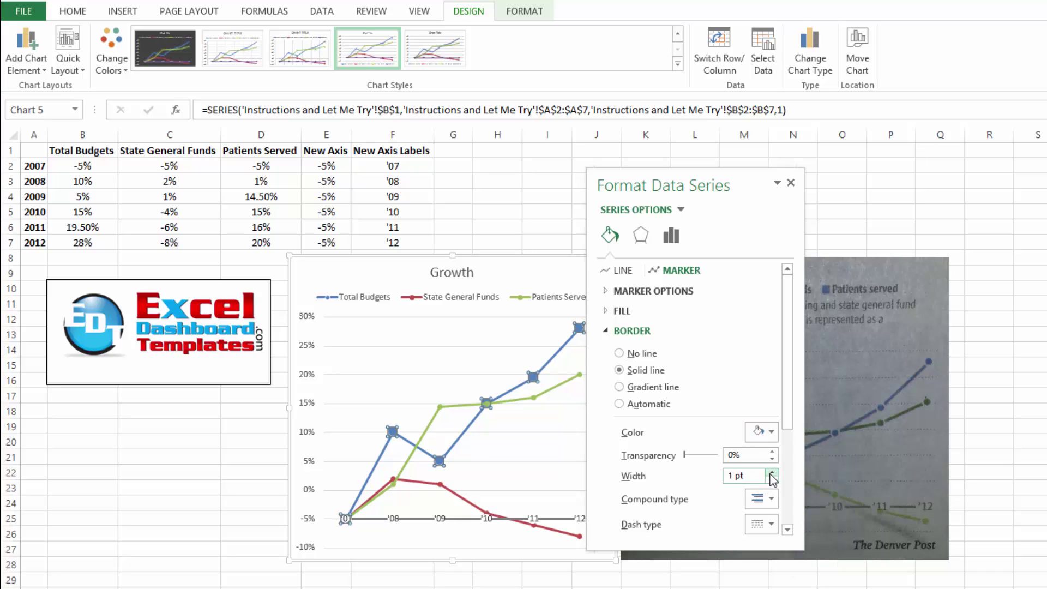
click(772, 472)
click(771, 472)
click(772, 472)
click(772, 473)
click(772, 472)
click(772, 472)
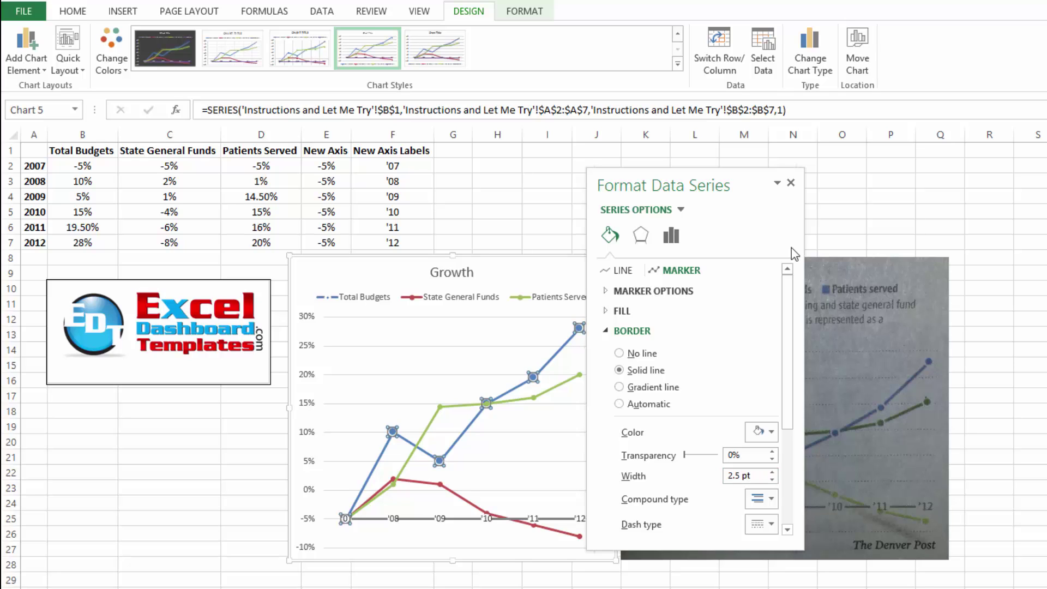
click(790, 182)
click(597, 328)
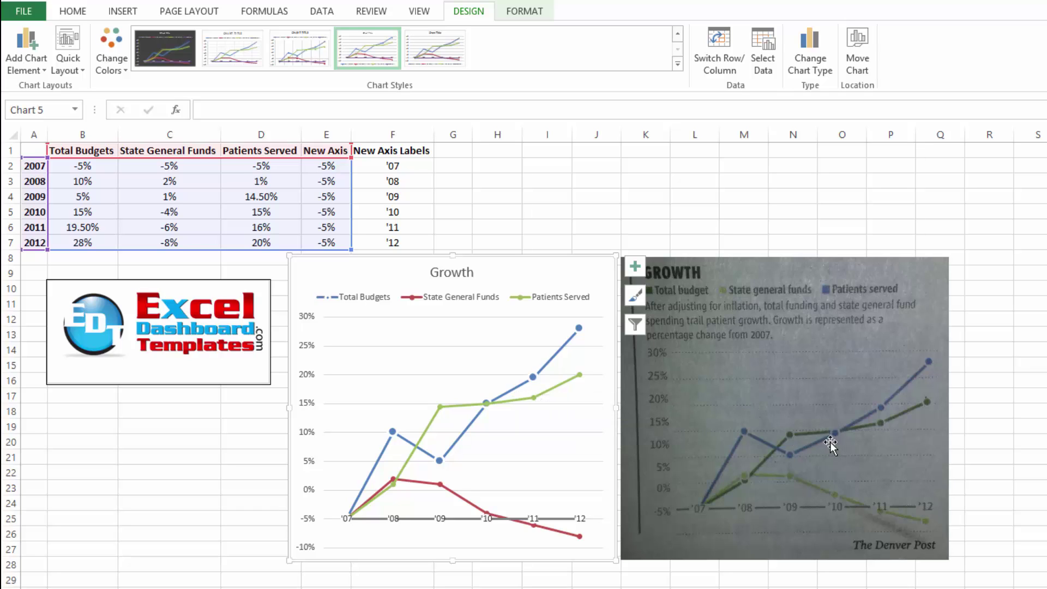
Open Format Data Series for the Patients Served series.
mouse_move(502, 406)
click(504, 408)
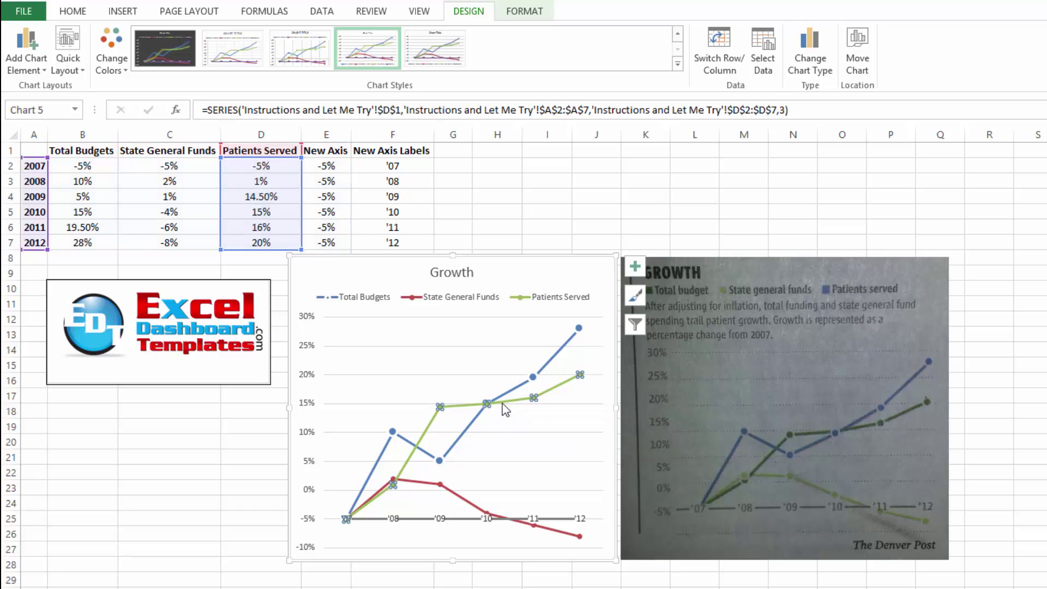
right_click(562, 386)
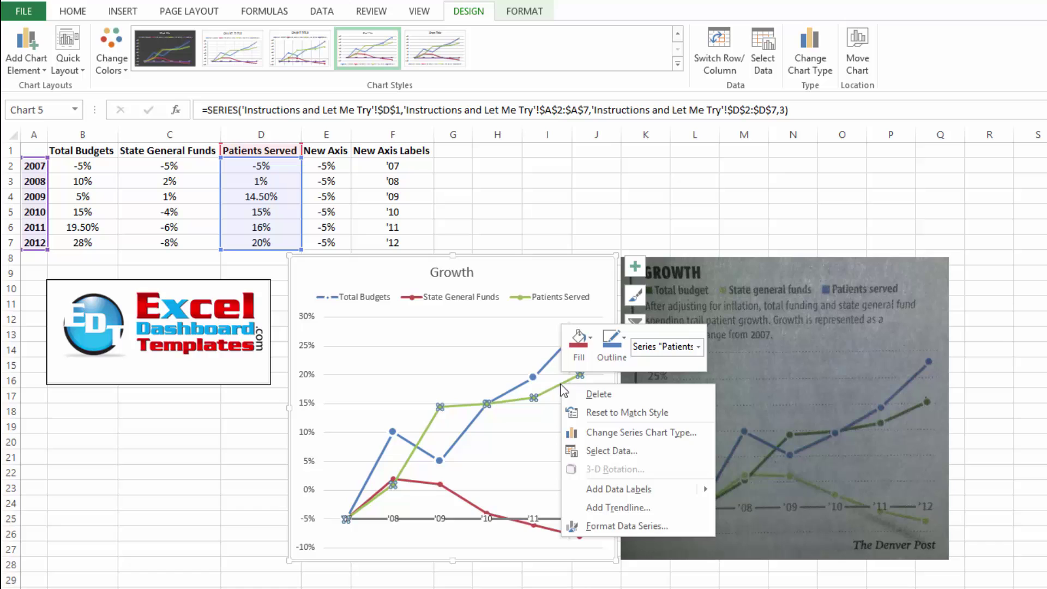
click(594, 526)
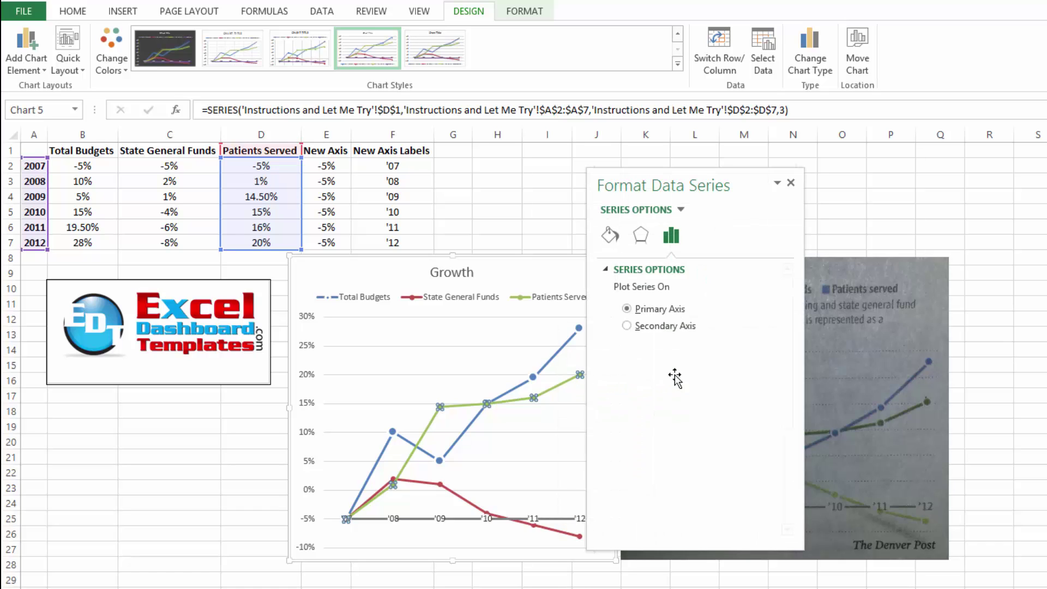
Make the Patients Served line a solid green line.
click(641, 235)
click(619, 237)
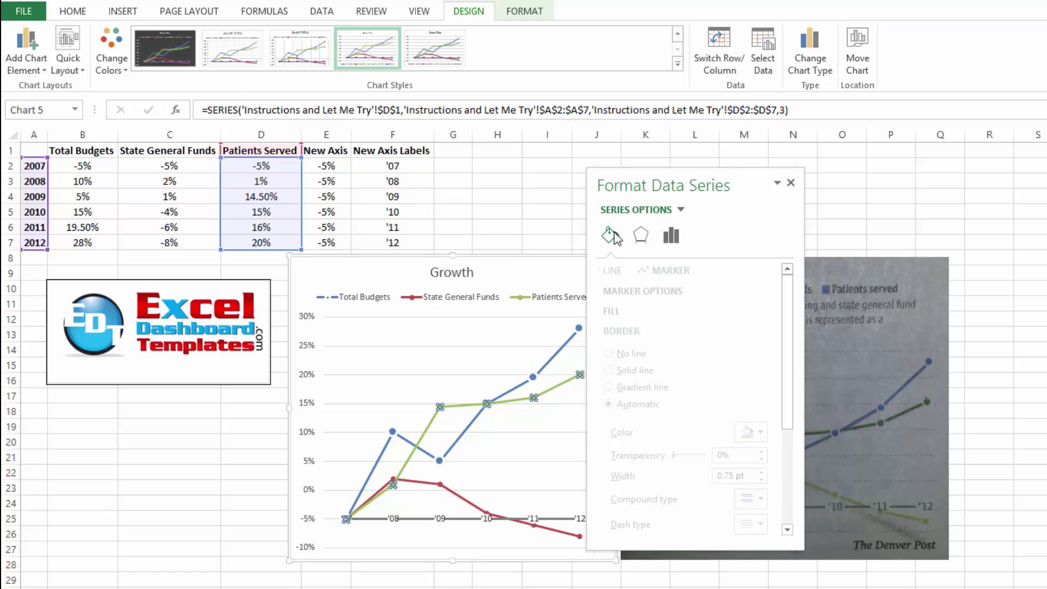
click(623, 271)
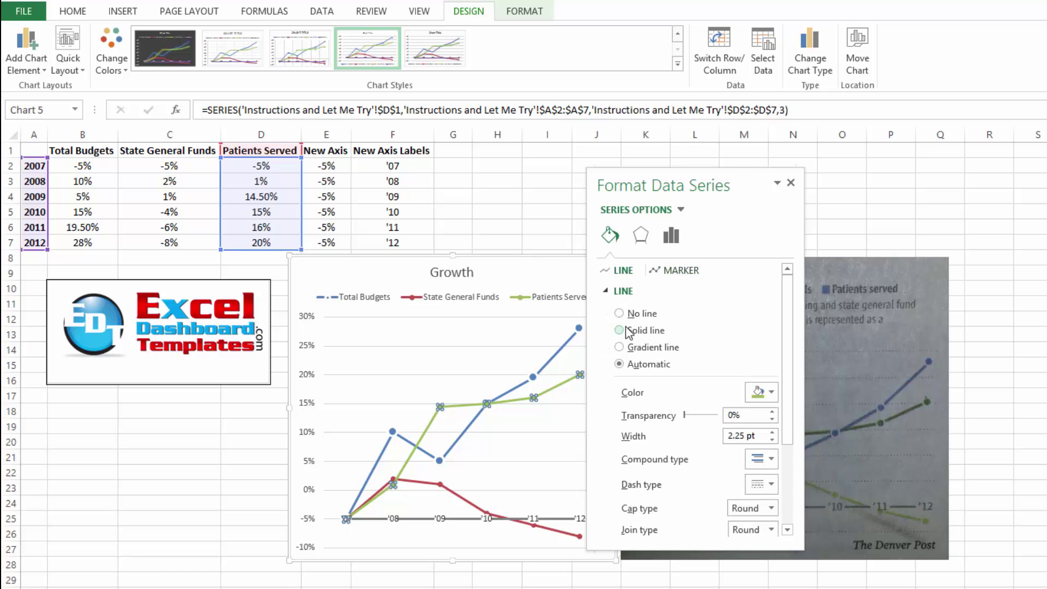
click(633, 331)
click(763, 394)
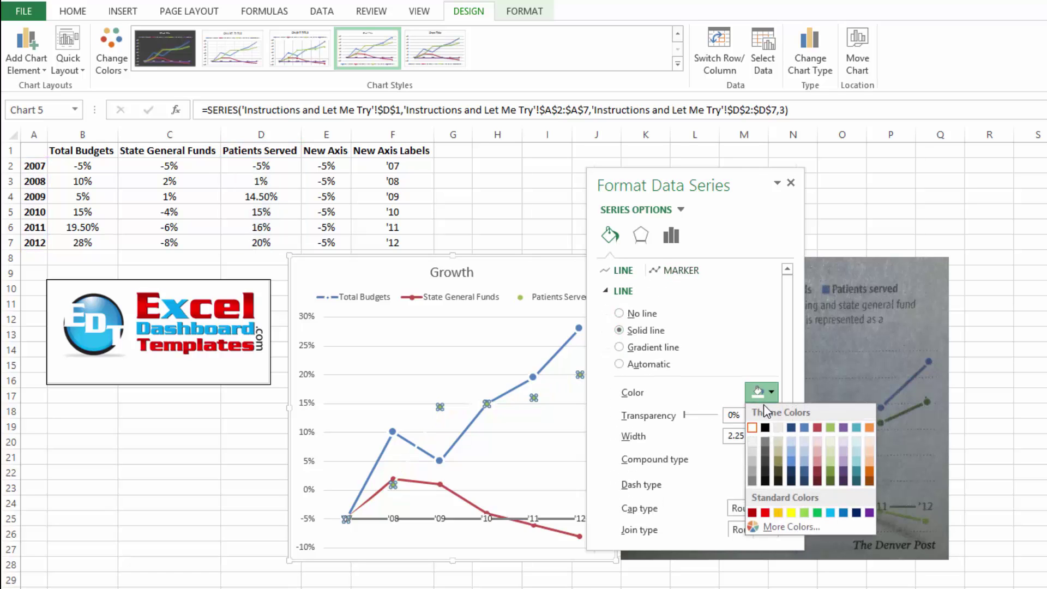
click(829, 427)
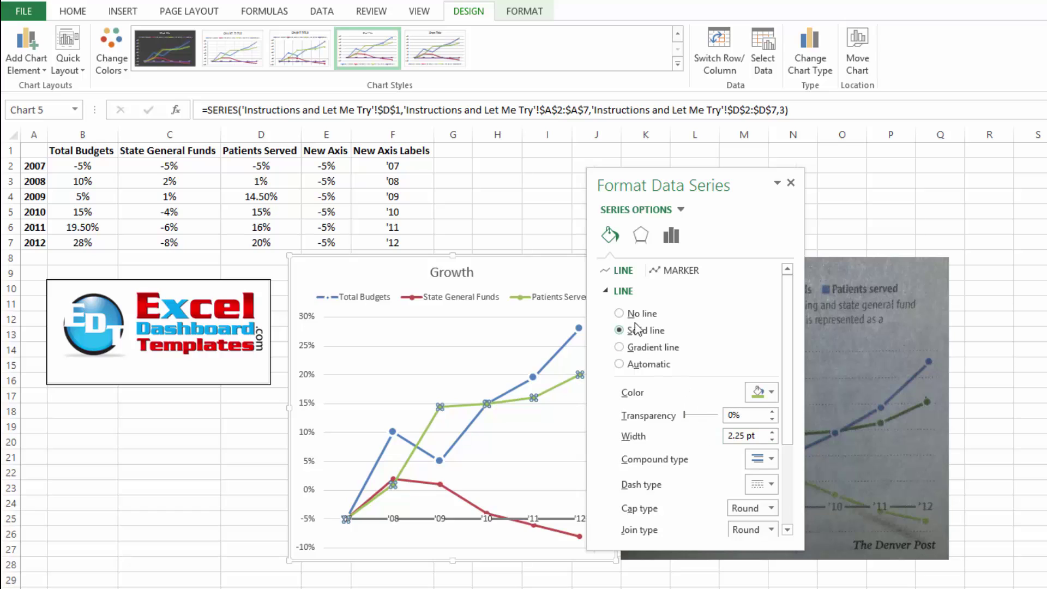
Give Patients Served built-in circle markers at size 10.
click(615, 291)
click(657, 271)
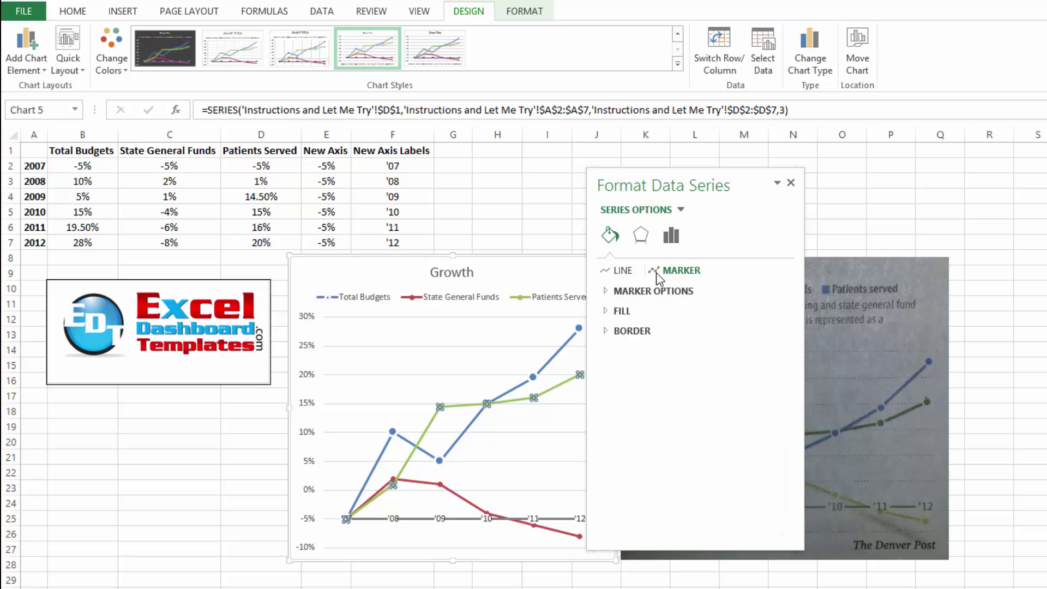
click(616, 291)
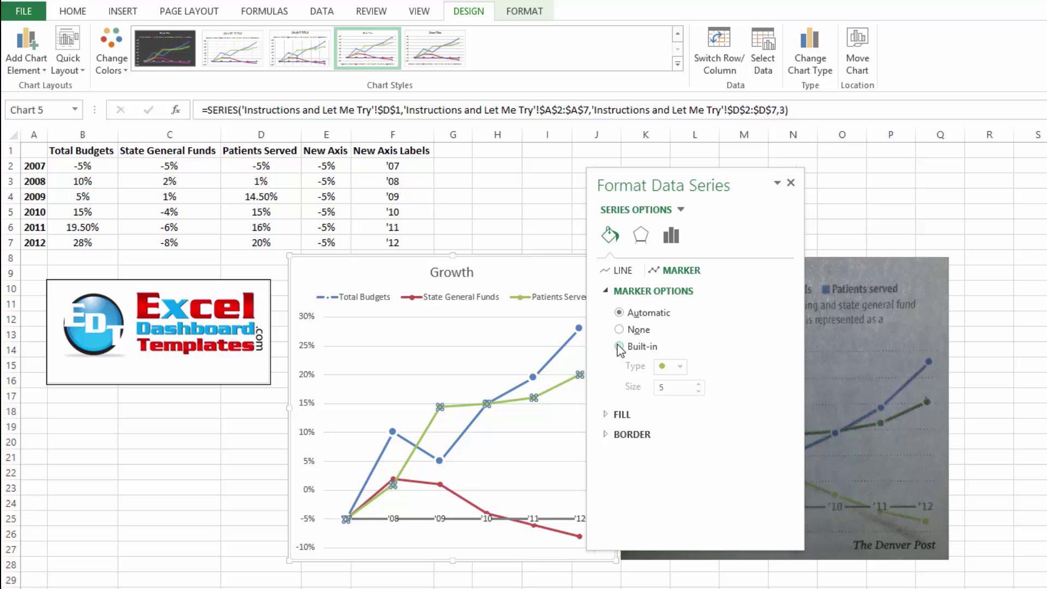
click(619, 347)
click(680, 366)
click(672, 483)
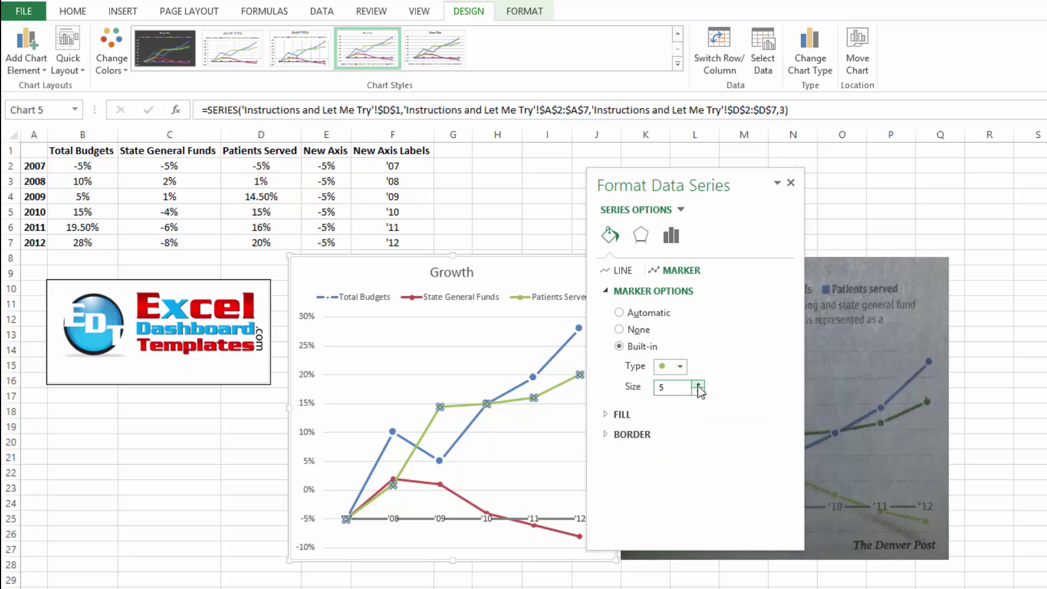
click(698, 384)
click(698, 384)
click(698, 384)
click(698, 384)
click(698, 384)
double_click(666, 387)
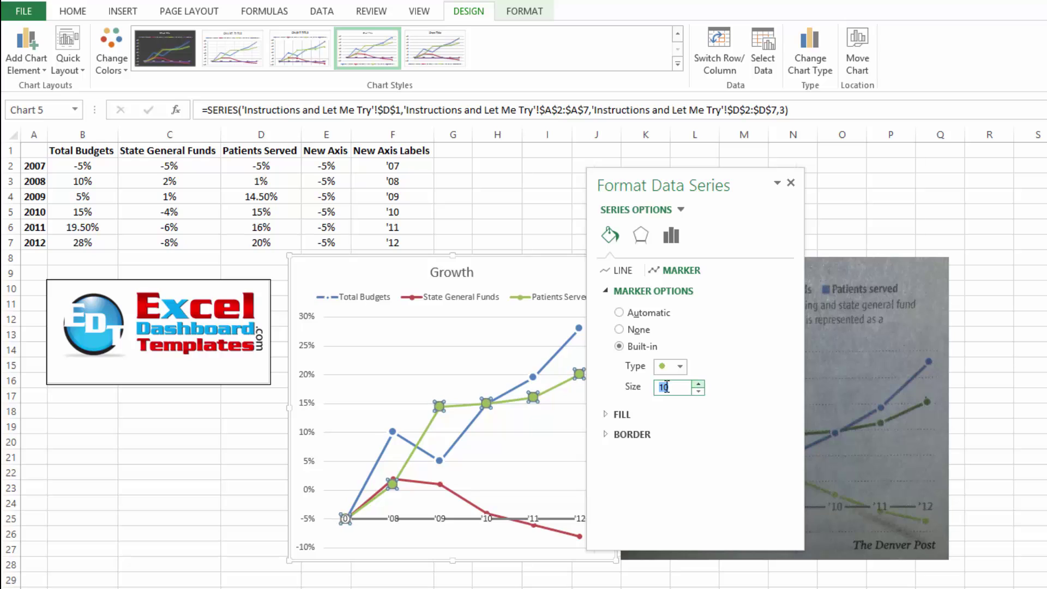
Fill the Patients Served markers with solid green.
click(606, 291)
click(605, 314)
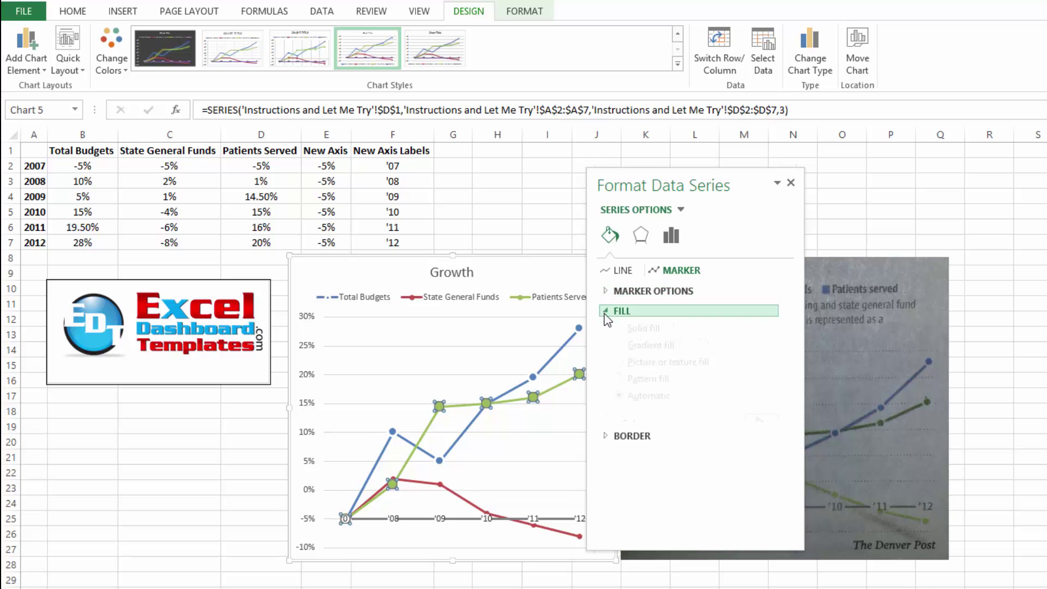
click(619, 351)
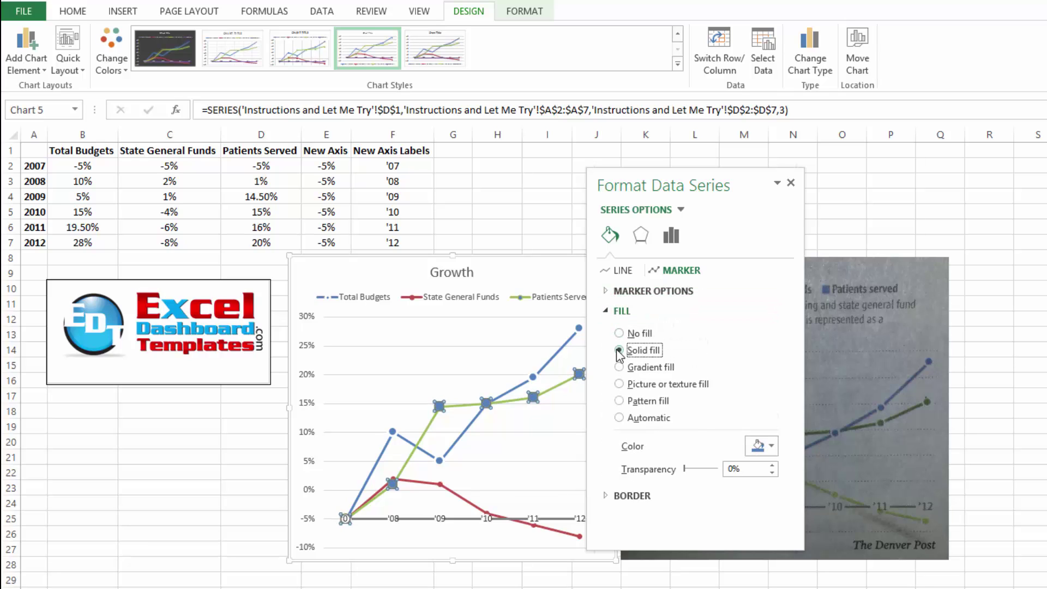
click(761, 445)
click(831, 487)
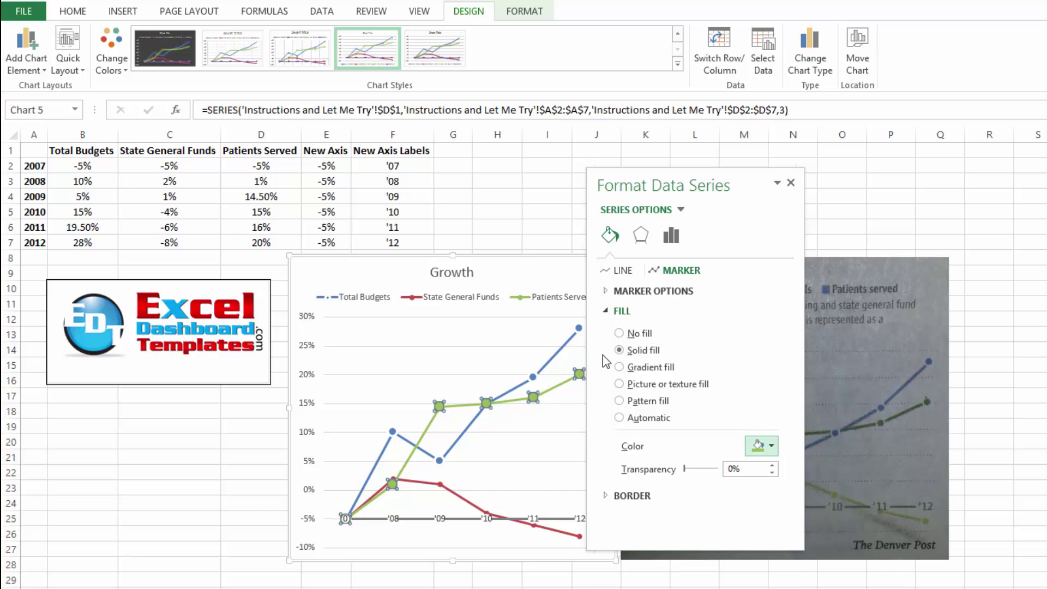
click(609, 311)
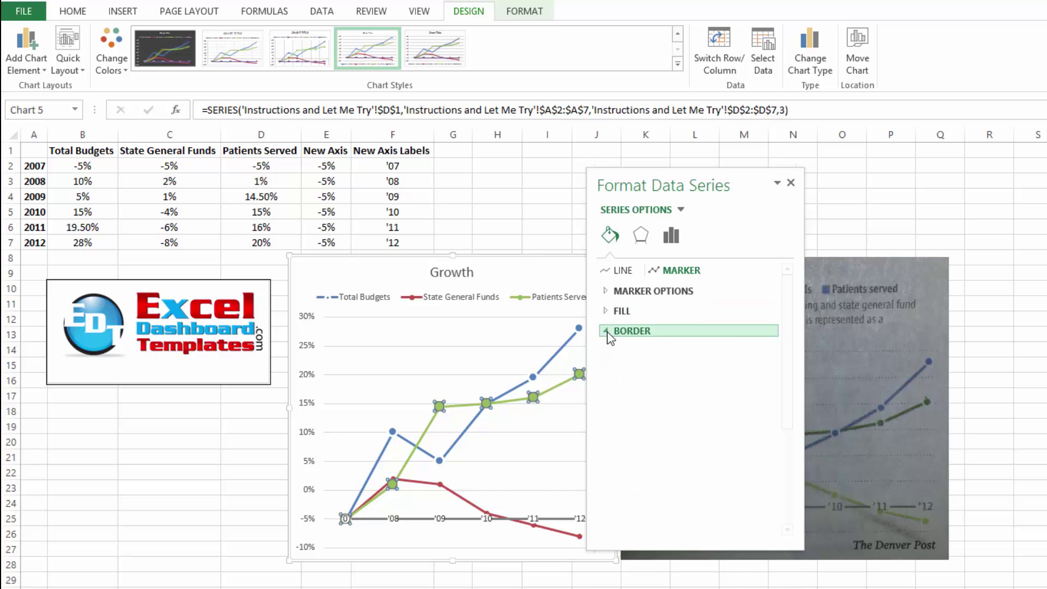
Give the Patients Served markers a solid white 2.5 pt border, then select the major gridlines.
click(609, 331)
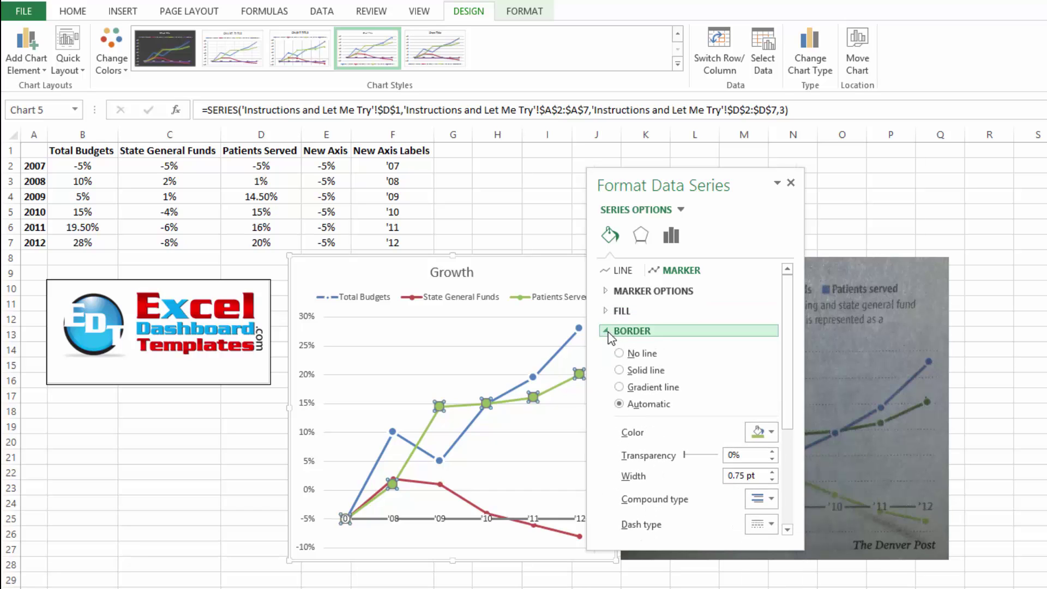
click(636, 371)
click(761, 432)
click(753, 470)
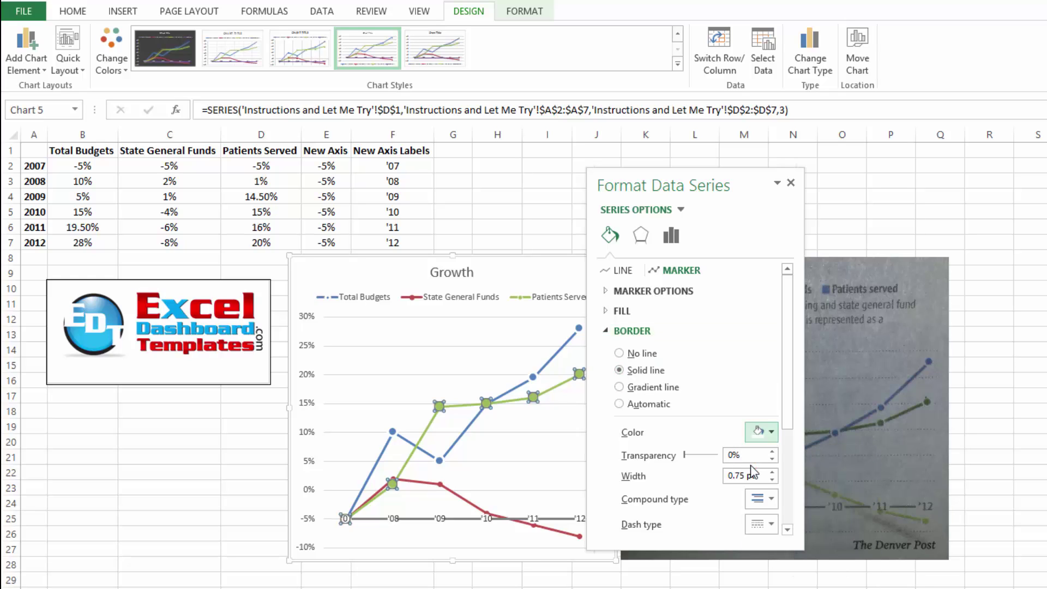
click(772, 472)
click(772, 473)
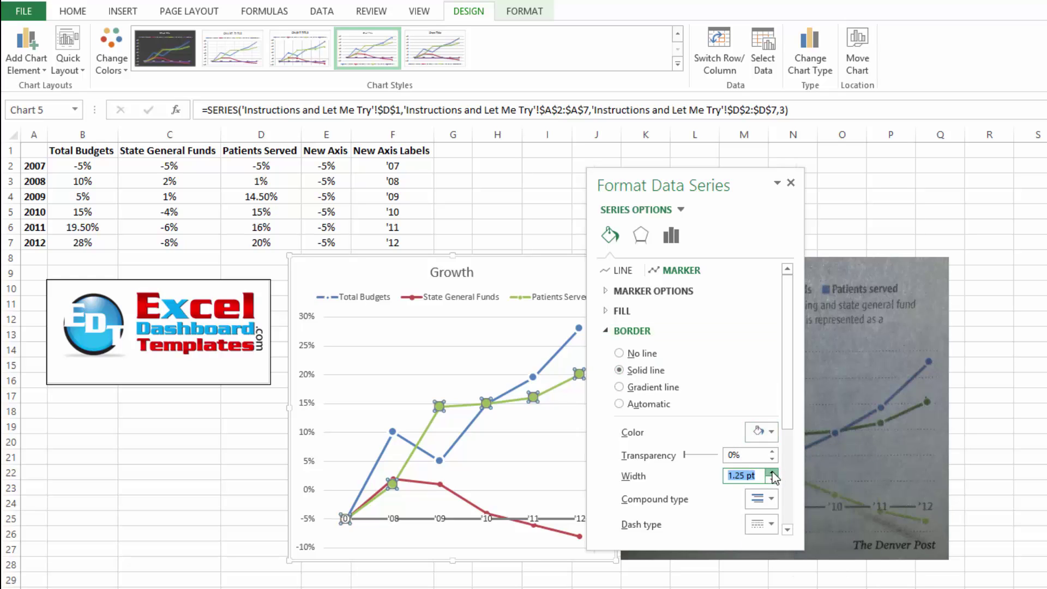
click(772, 472)
click(772, 472)
click(772, 472)
click(772, 472)
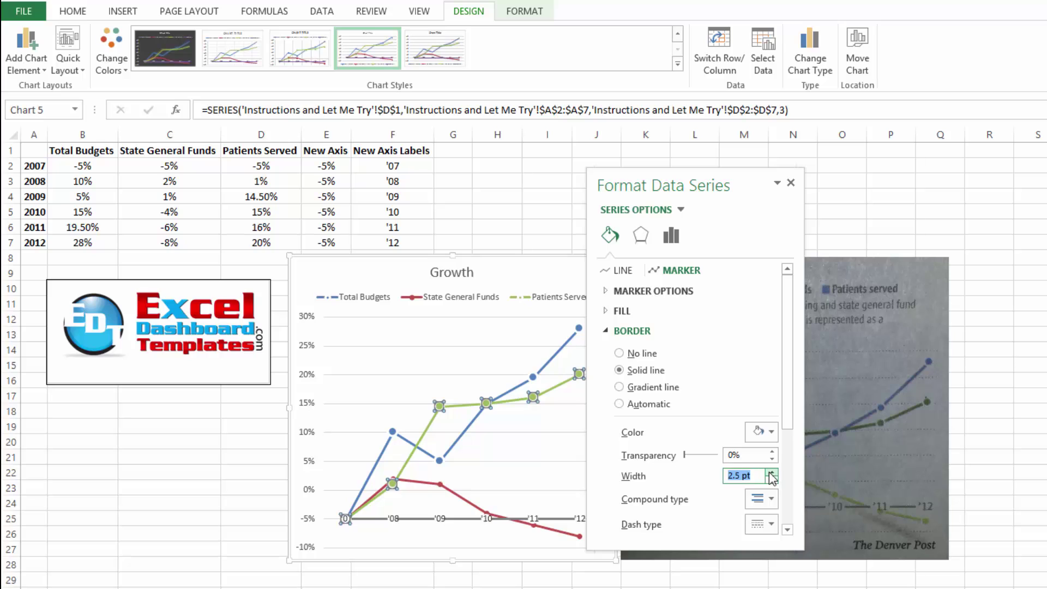
click(570, 432)
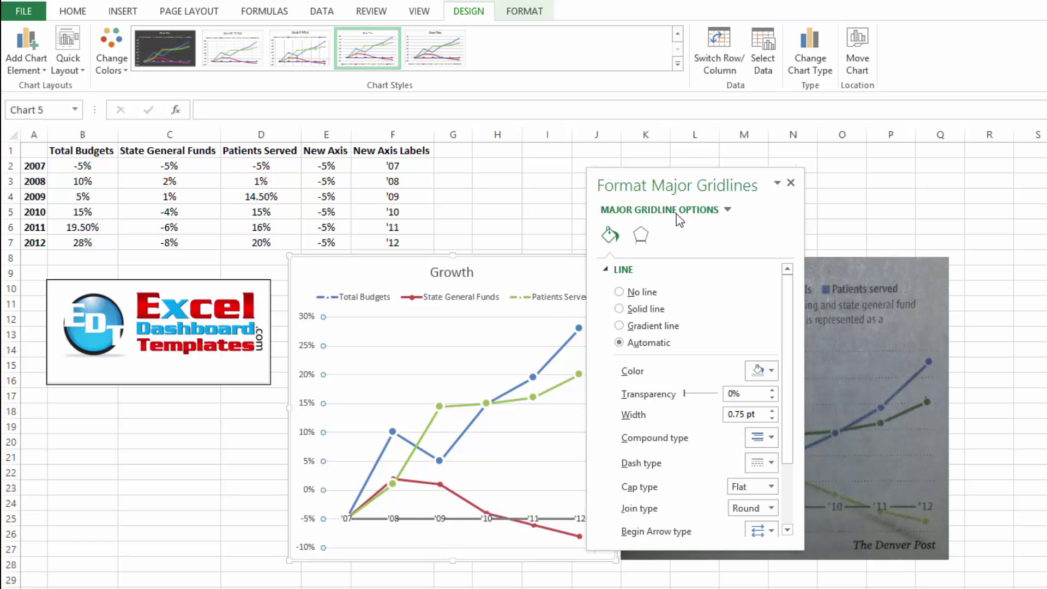
Switch the formatting pane to the State General Funds series, leaving its line colour unchanged.
drag(700, 186, 709, 199)
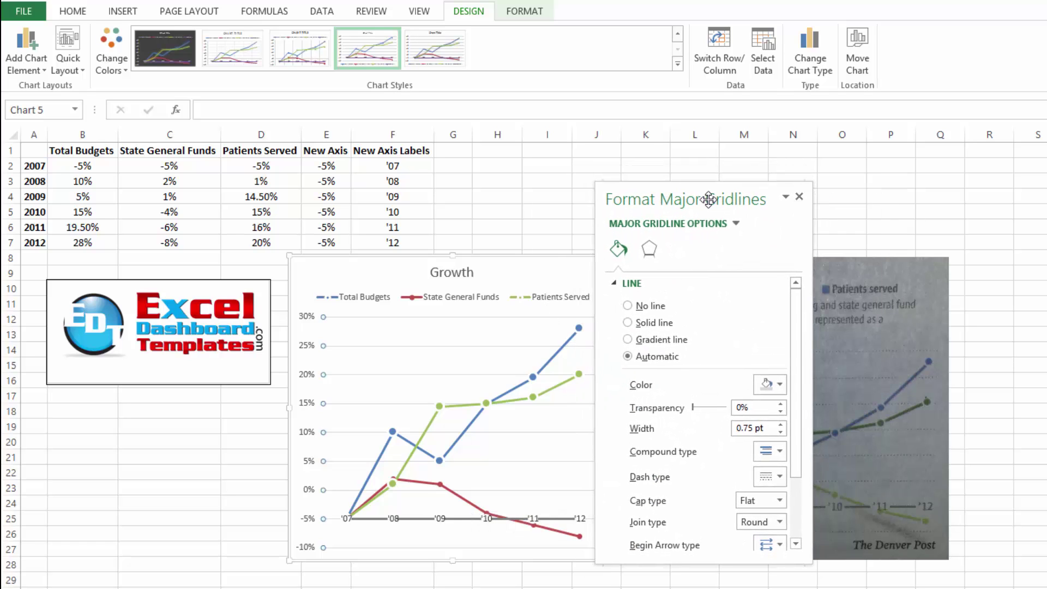
click(428, 489)
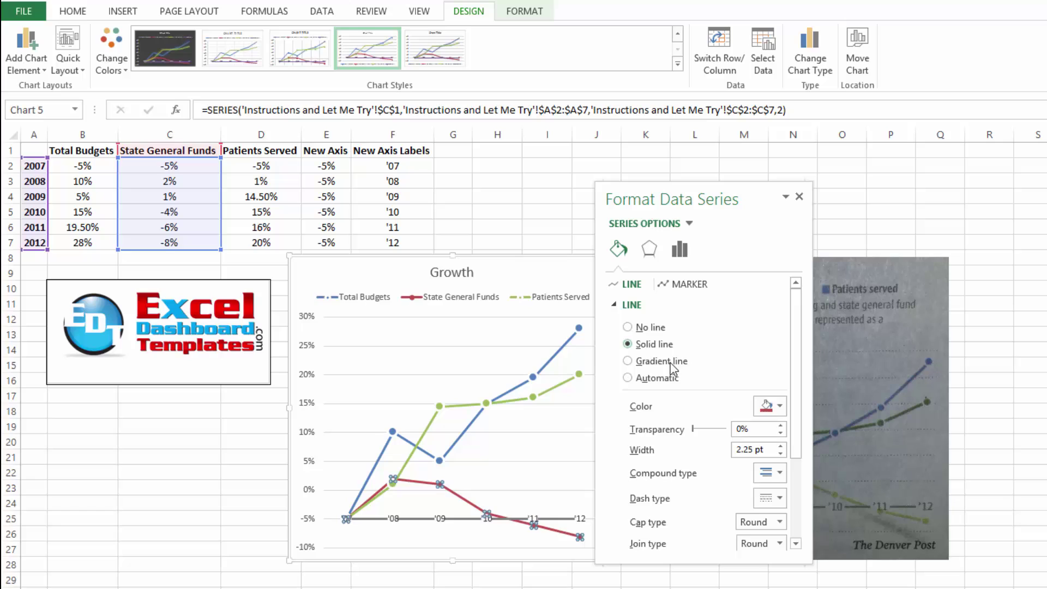
click(769, 406)
click(718, 512)
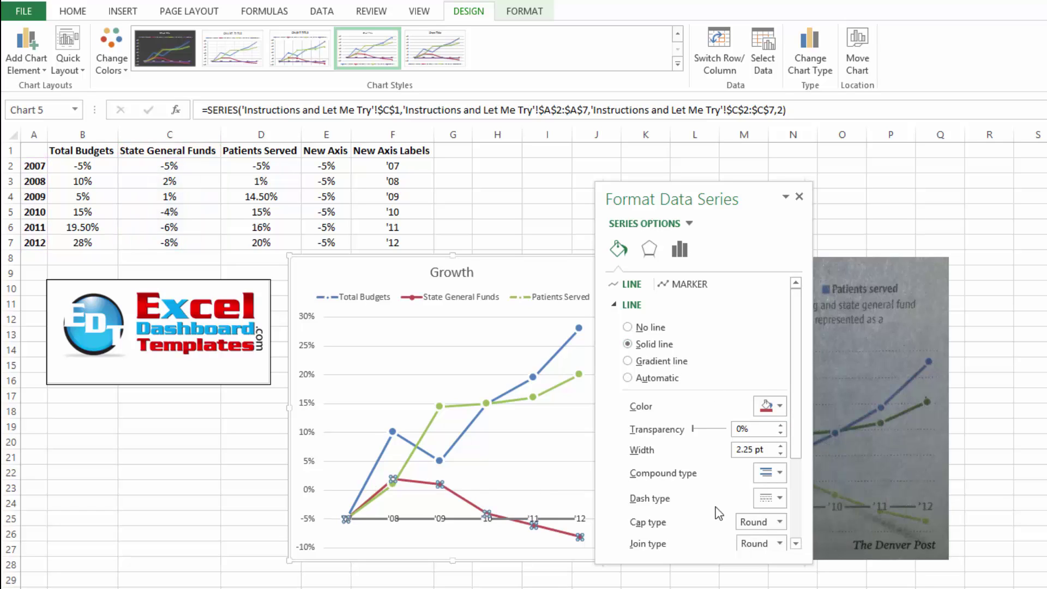
Give State General Funds built-in circle markers at size 10.
click(616, 307)
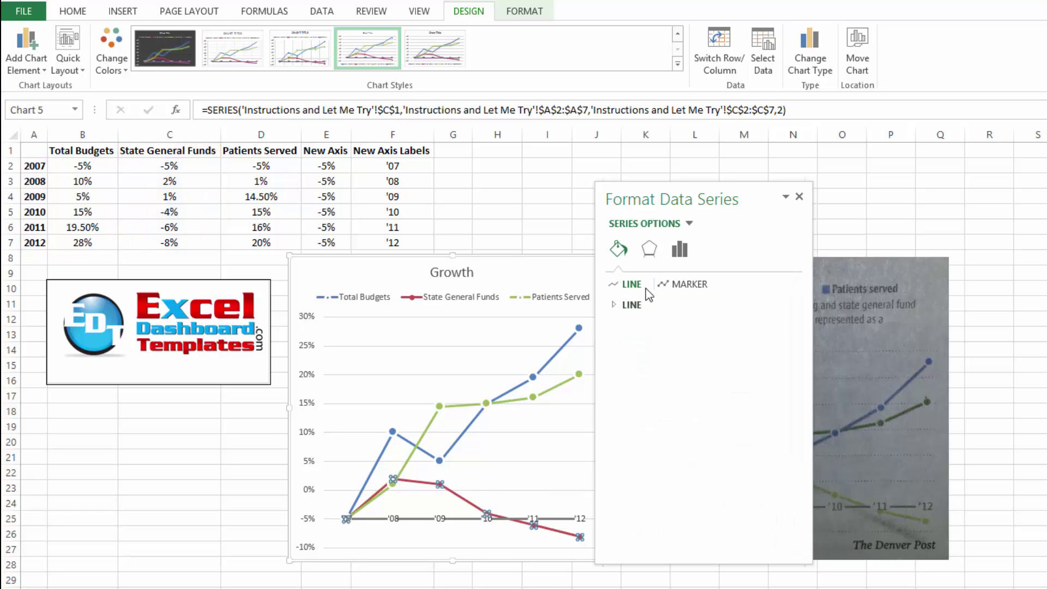
click(663, 288)
click(620, 307)
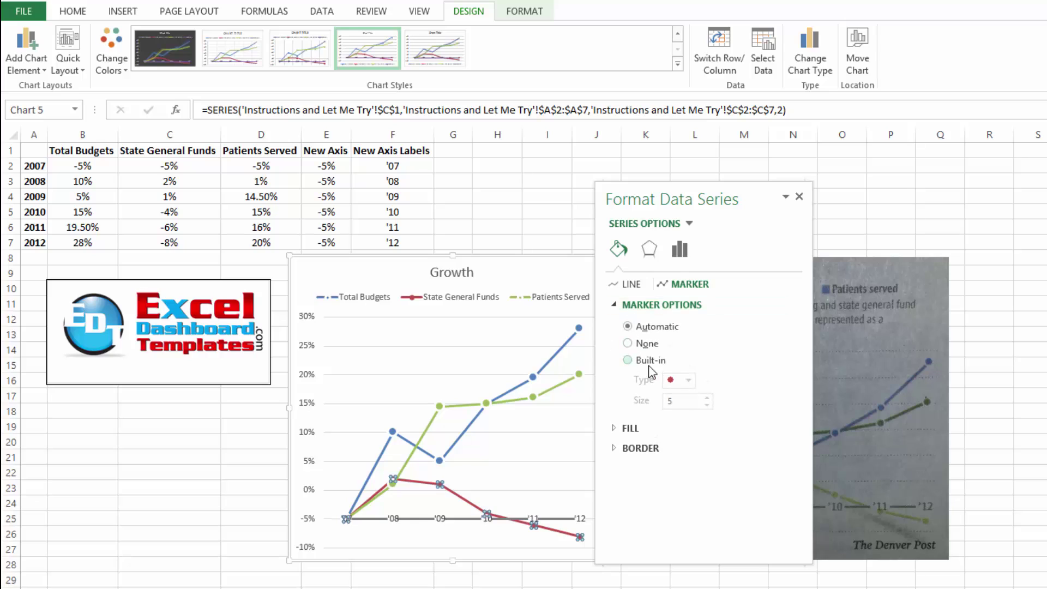
click(627, 360)
click(689, 380)
click(676, 499)
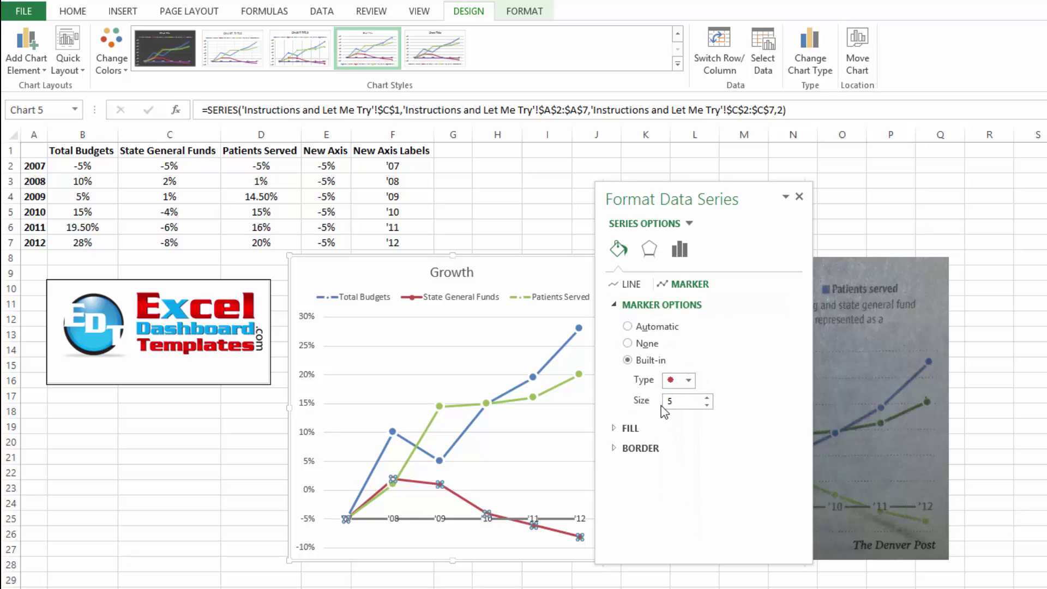
click(706, 399)
click(706, 399)
click(706, 398)
click(706, 398)
click(706, 398)
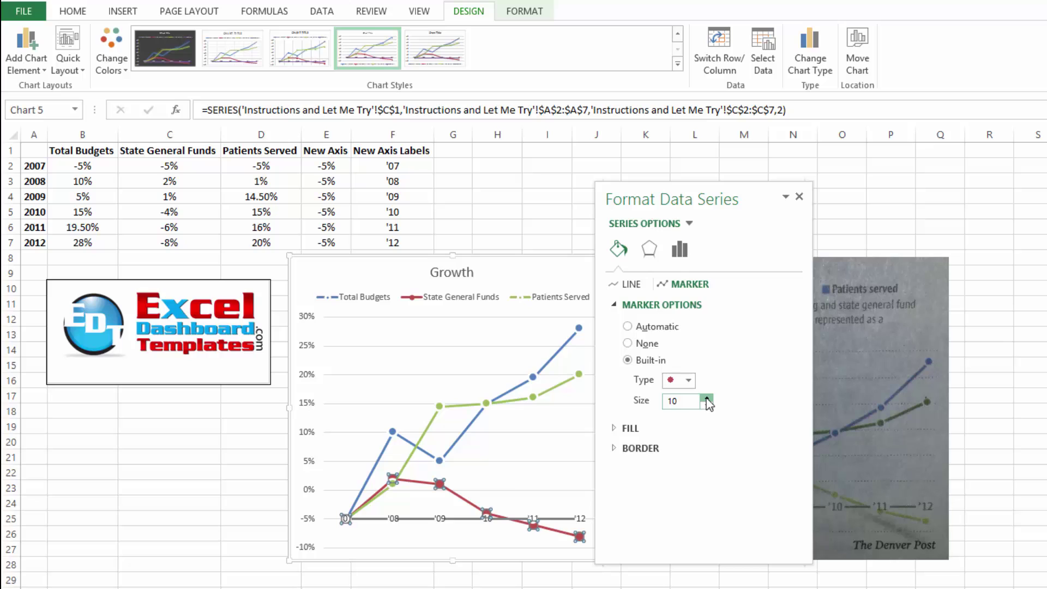
Give the State General Funds markers a solid colour fill.
click(617, 428)
click(615, 305)
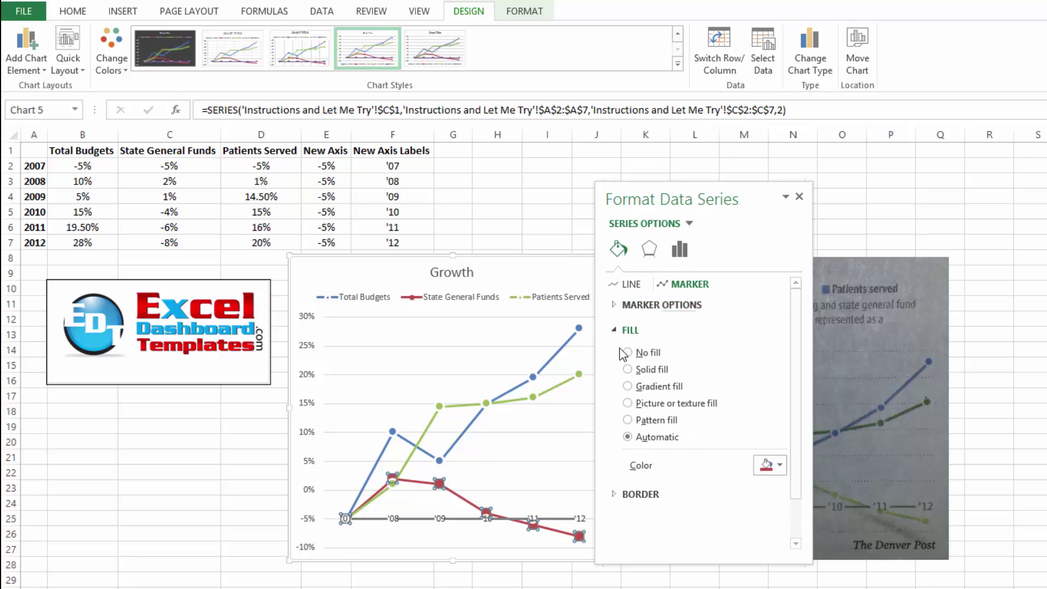
click(771, 459)
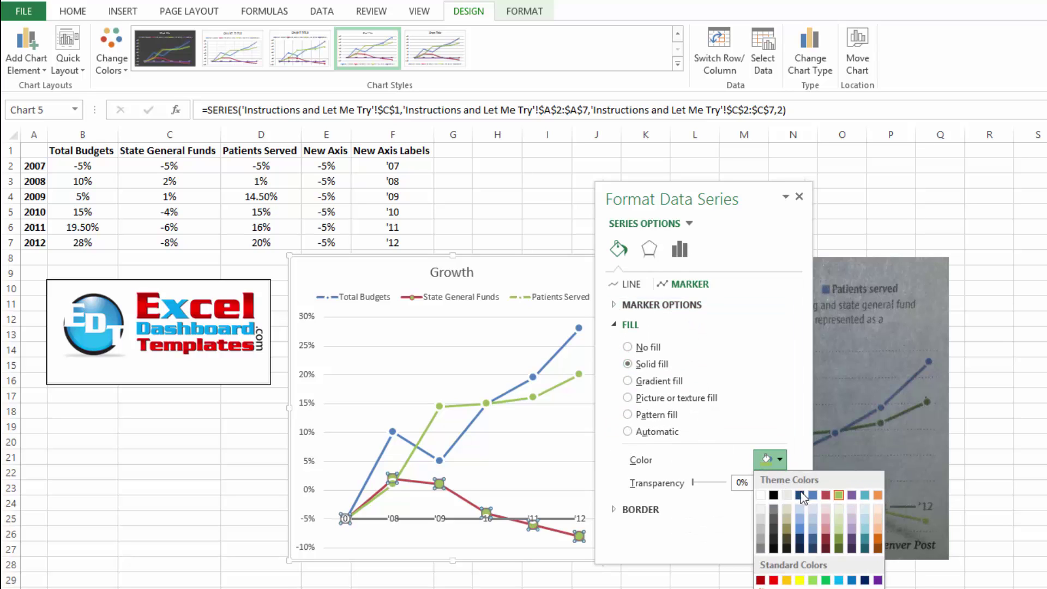
click(651, 525)
click(621, 324)
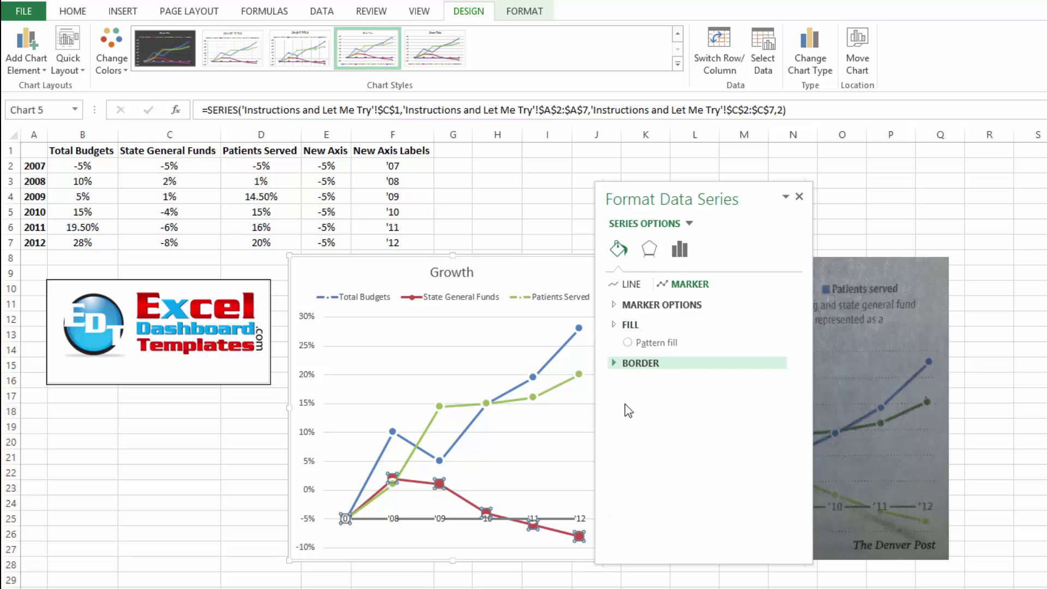
Add a solid 2.5 pt border to the State General Funds markers and close the pane.
click(619, 344)
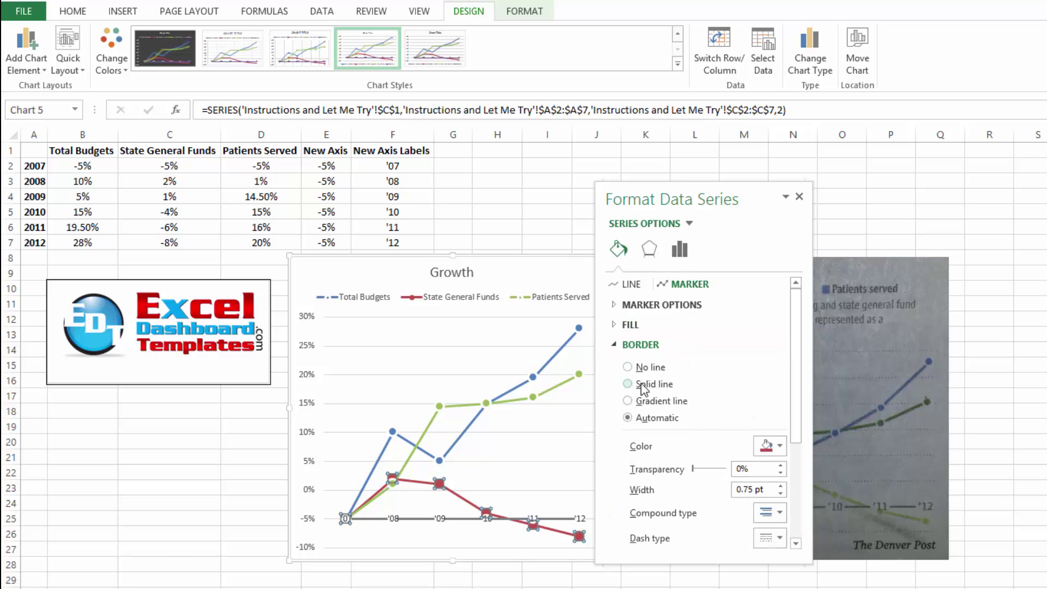
click(644, 384)
click(766, 446)
key(Escape)
click(781, 486)
click(781, 485)
click(780, 486)
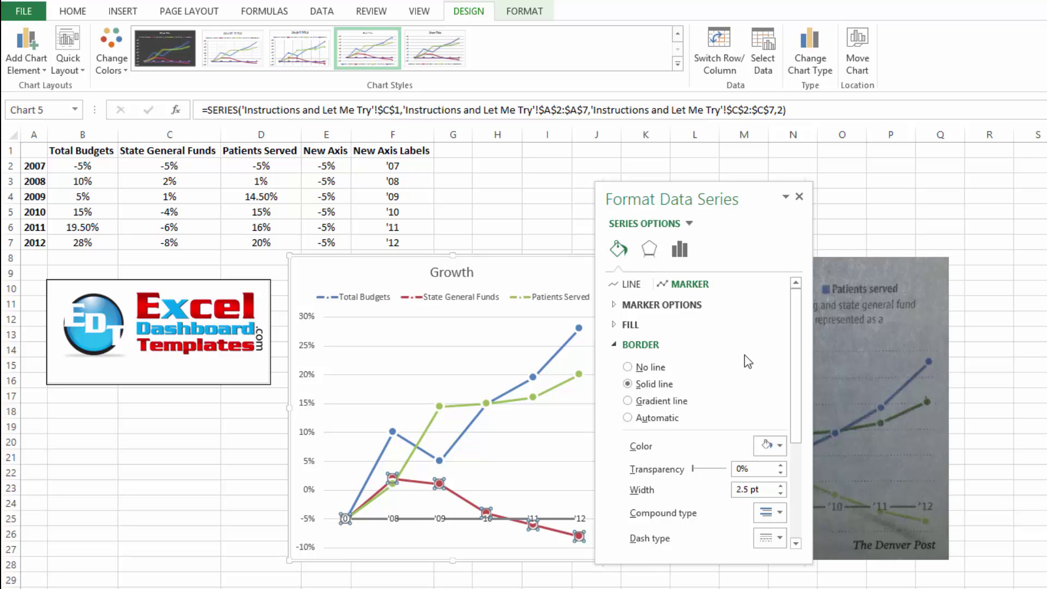
click(798, 197)
click(588, 408)
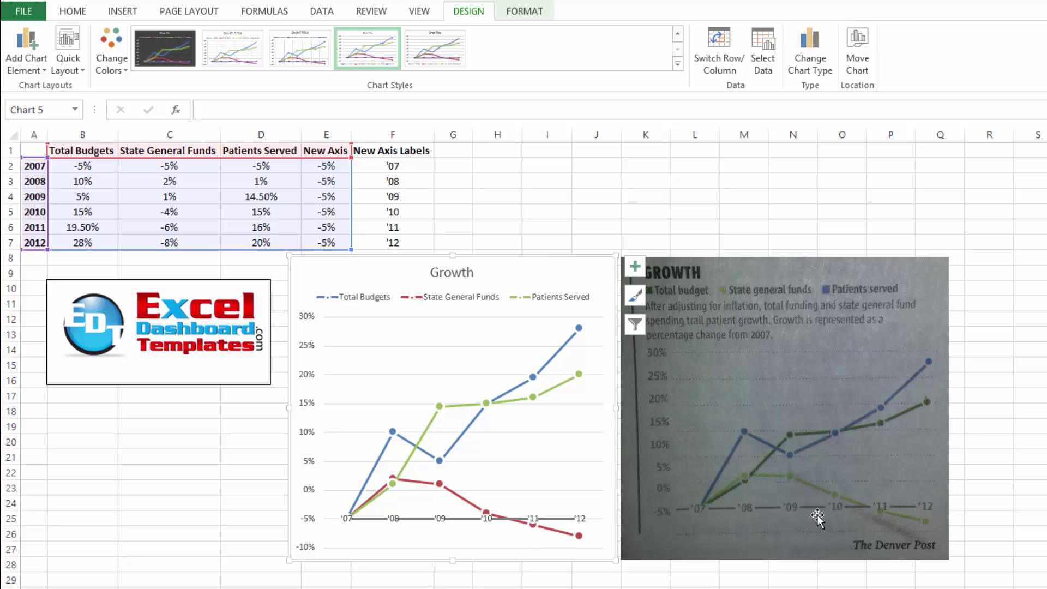
click(459, 521)
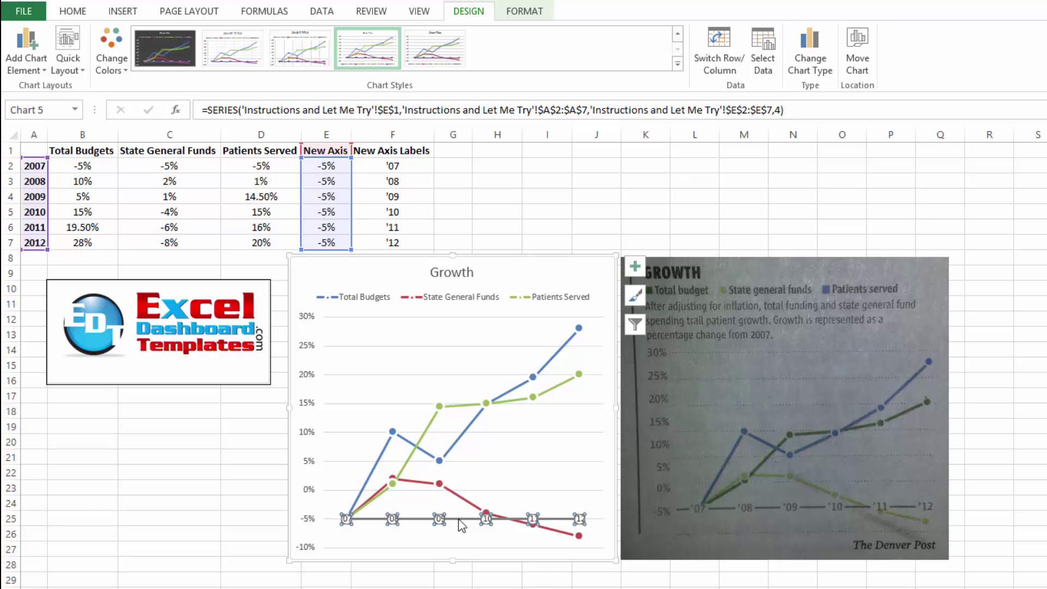
right_click(459, 520)
key(Escape)
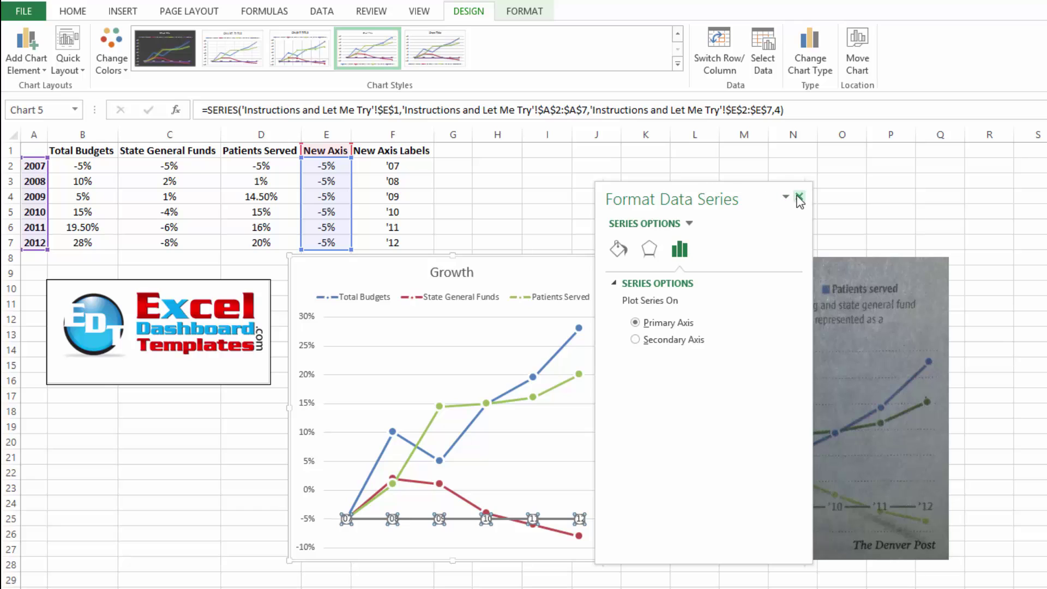
click(799, 198)
click(578, 274)
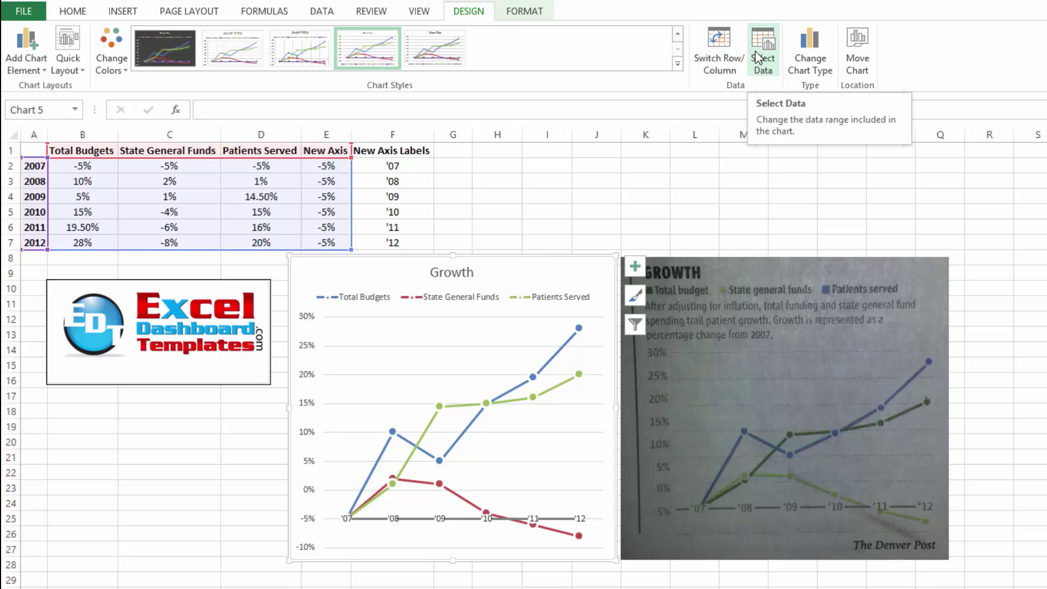
Move New Axis to the top of the Select Data series list so its baseline draws behind.
click(758, 56)
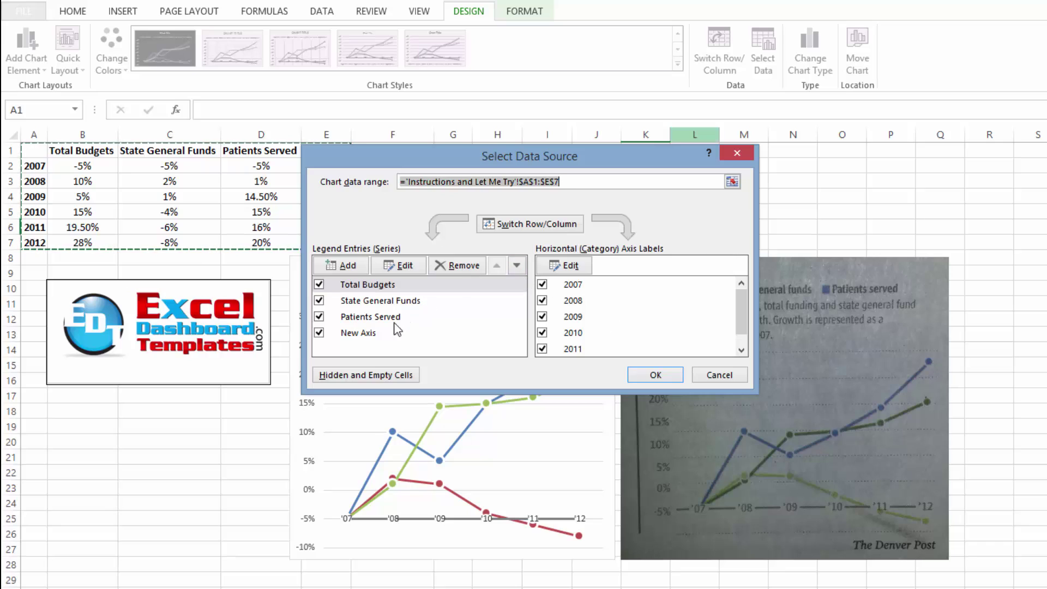
click(398, 332)
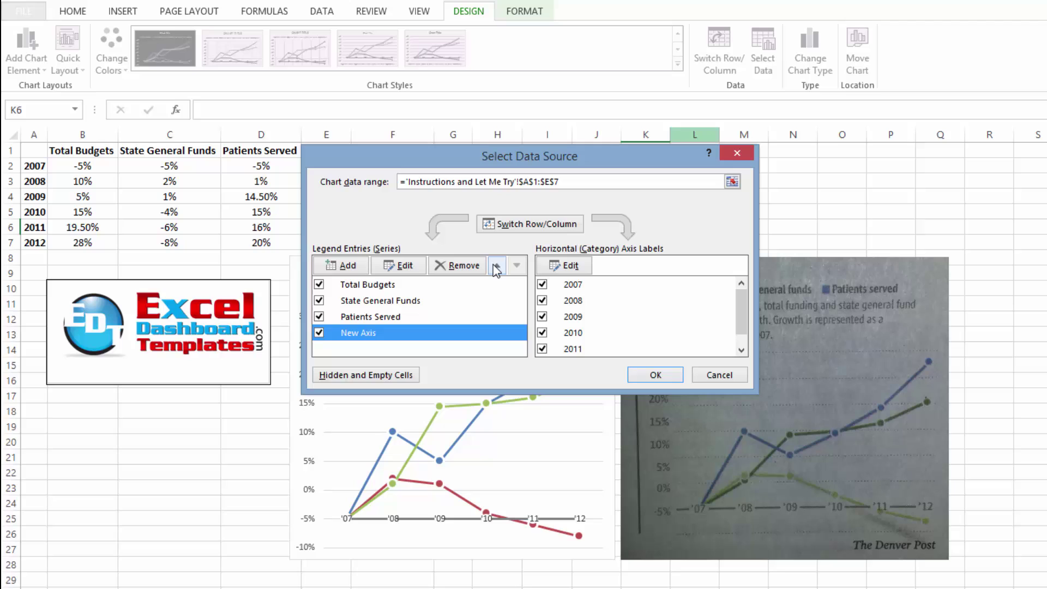
click(496, 266)
click(497, 266)
click(496, 266)
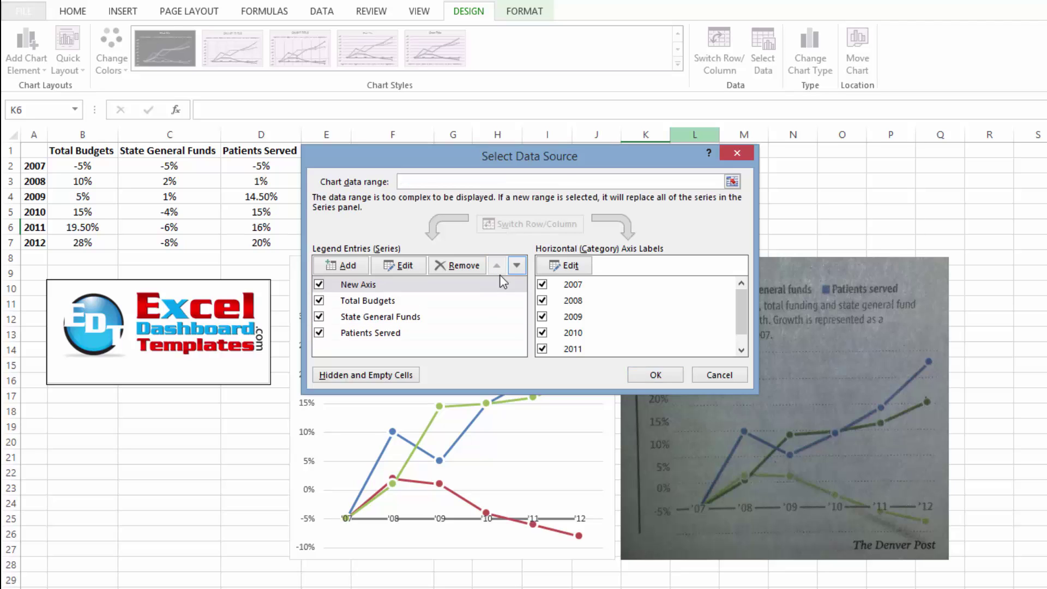
click(656, 375)
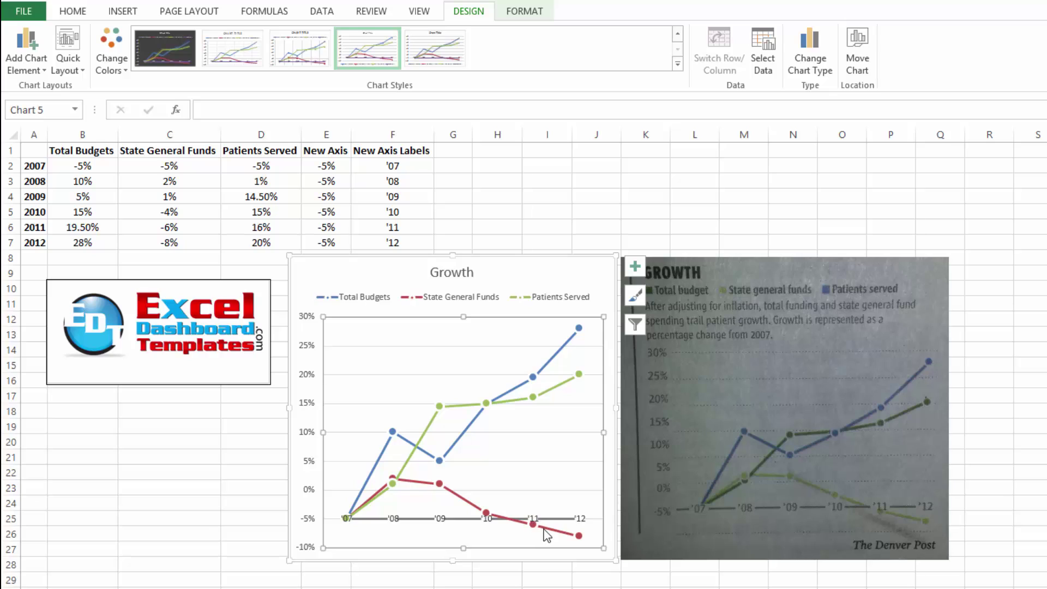
mouse_move(547, 535)
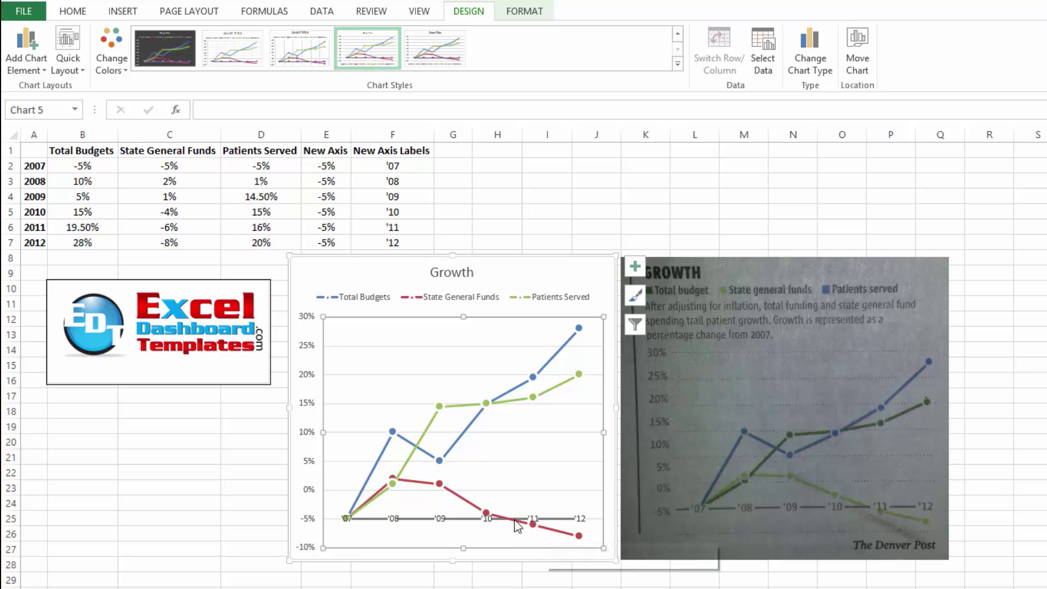
mouse_move(517, 525)
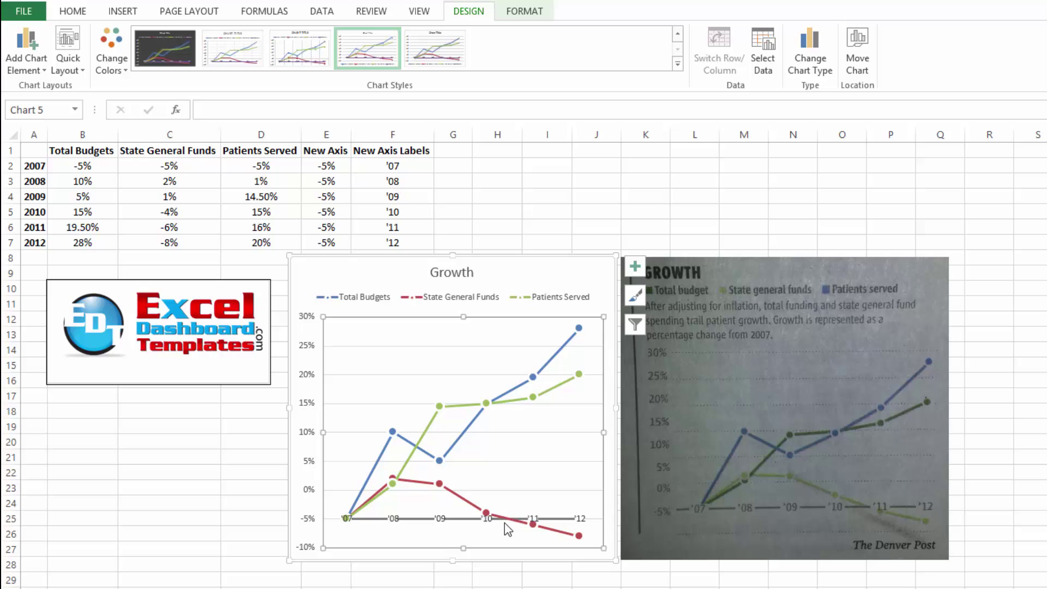
Open the Format Gridlines pane for the chart's horizontal gridlines.
click(593, 298)
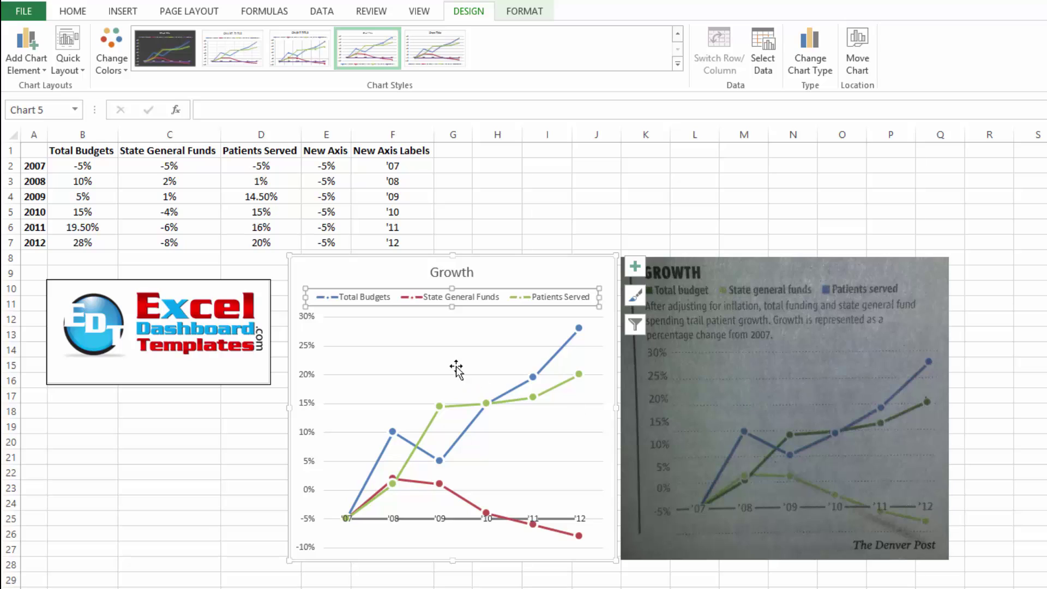
click(414, 347)
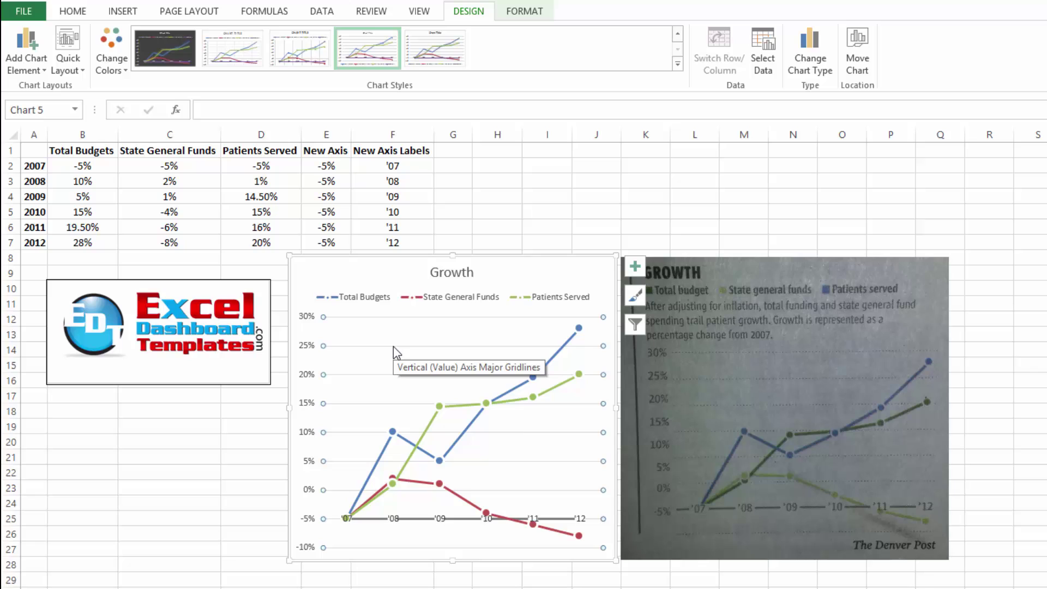
right_click(394, 353)
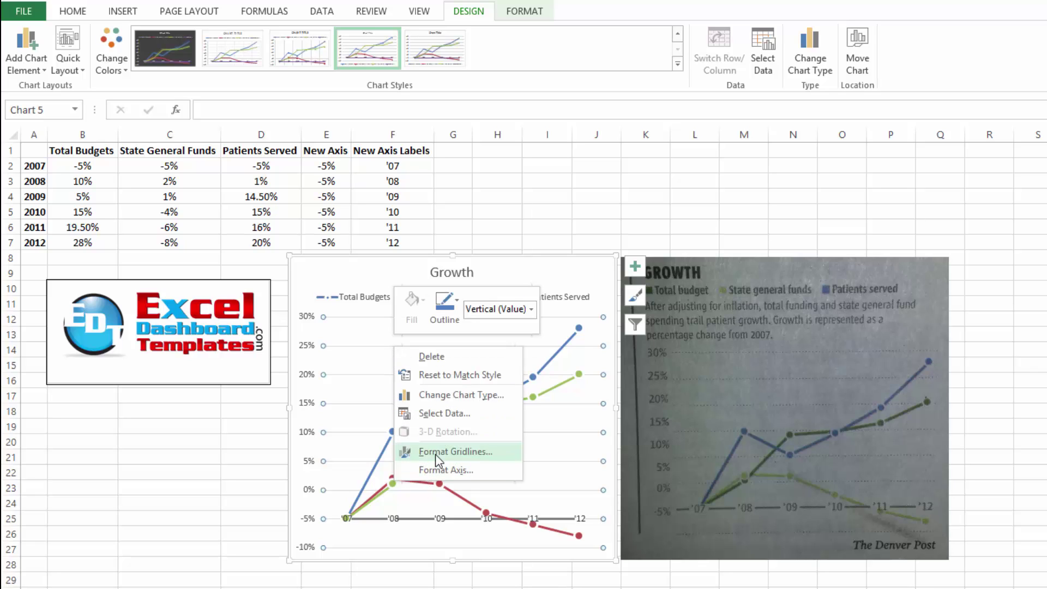
click(436, 452)
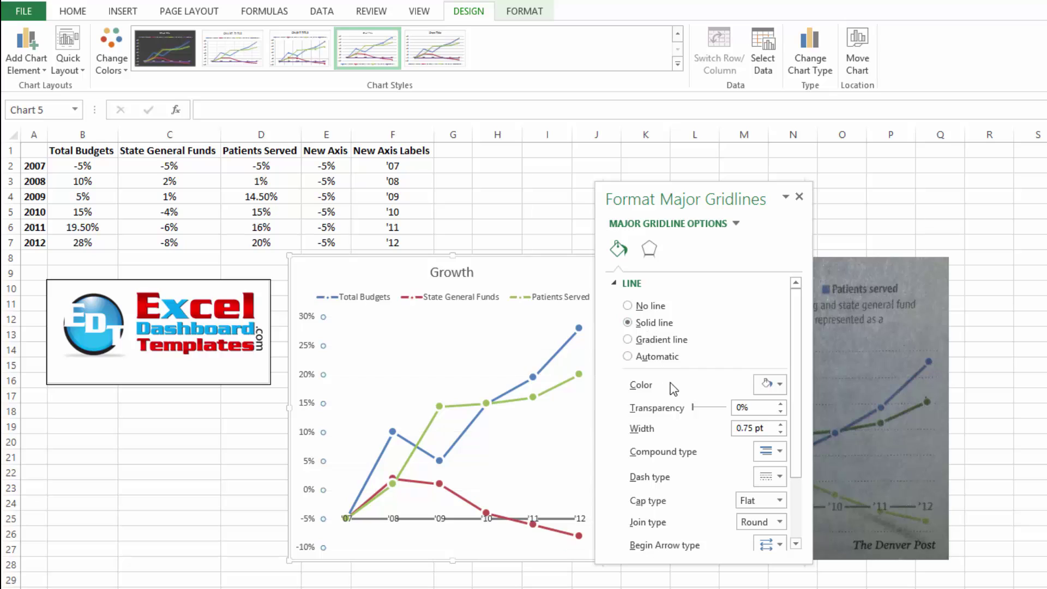
Make the gridlines gray Round Dot lines and thin their width.
click(780, 476)
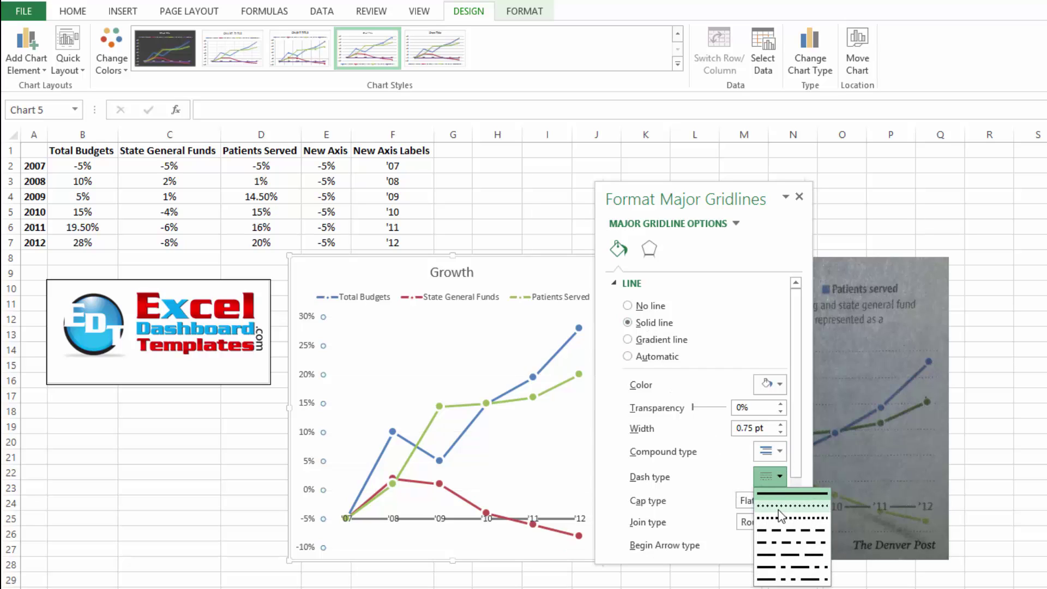
click(783, 509)
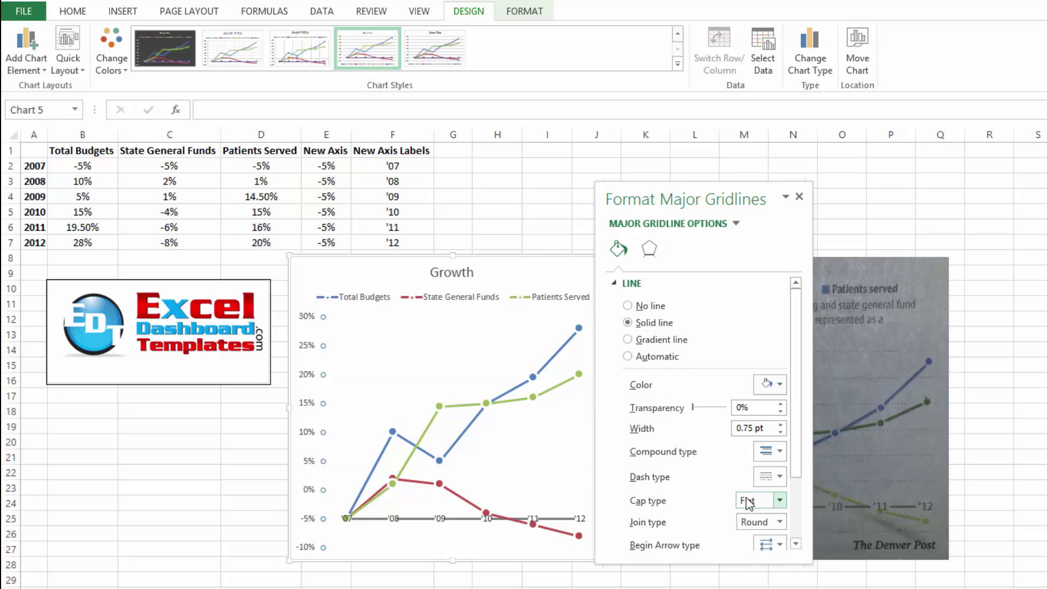
click(781, 425)
click(781, 424)
click(781, 425)
click(781, 385)
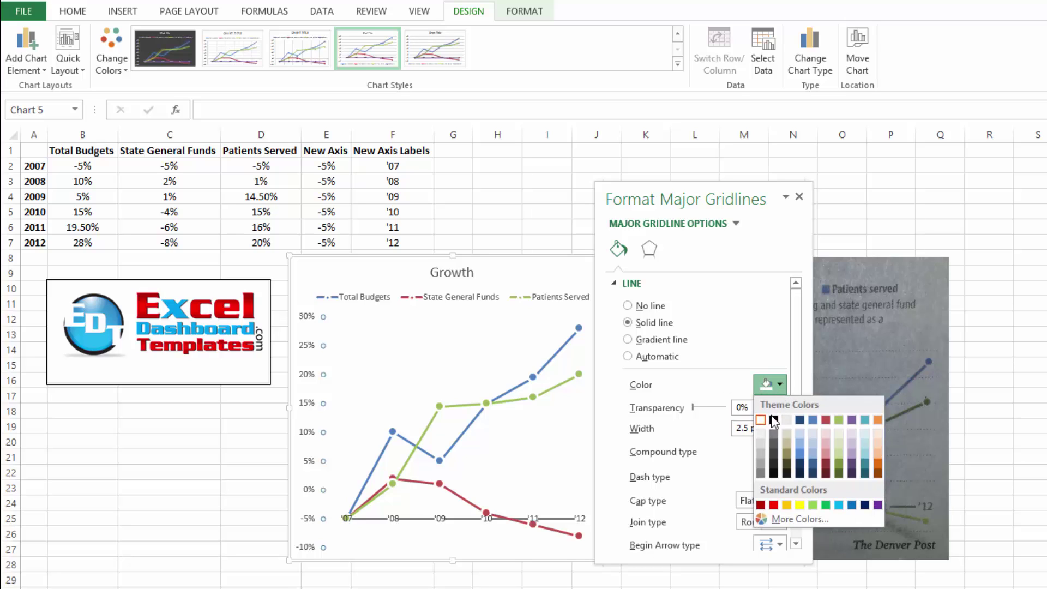
click(766, 473)
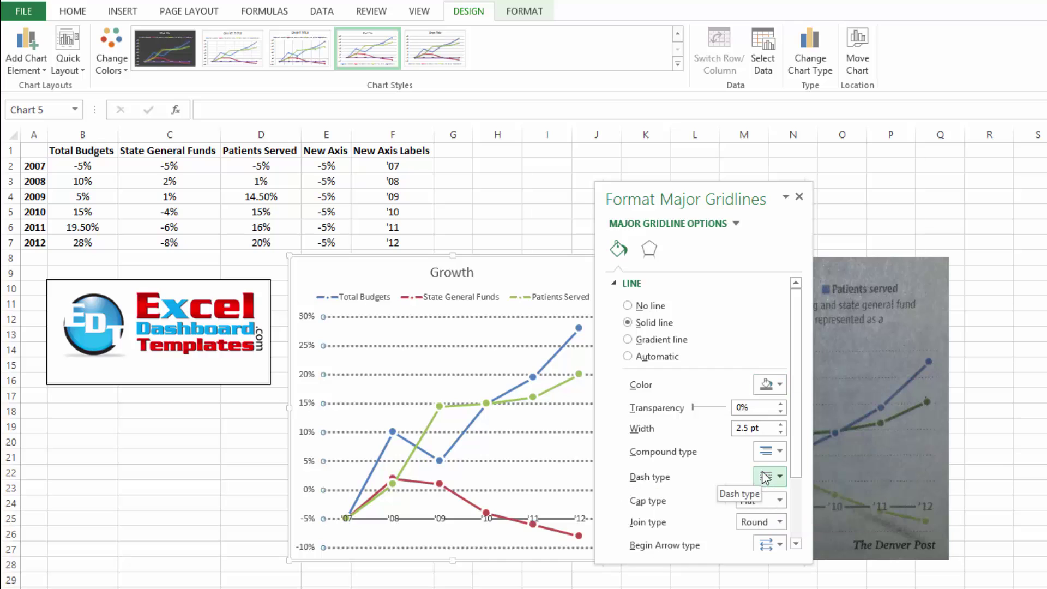
click(781, 433)
click(781, 433)
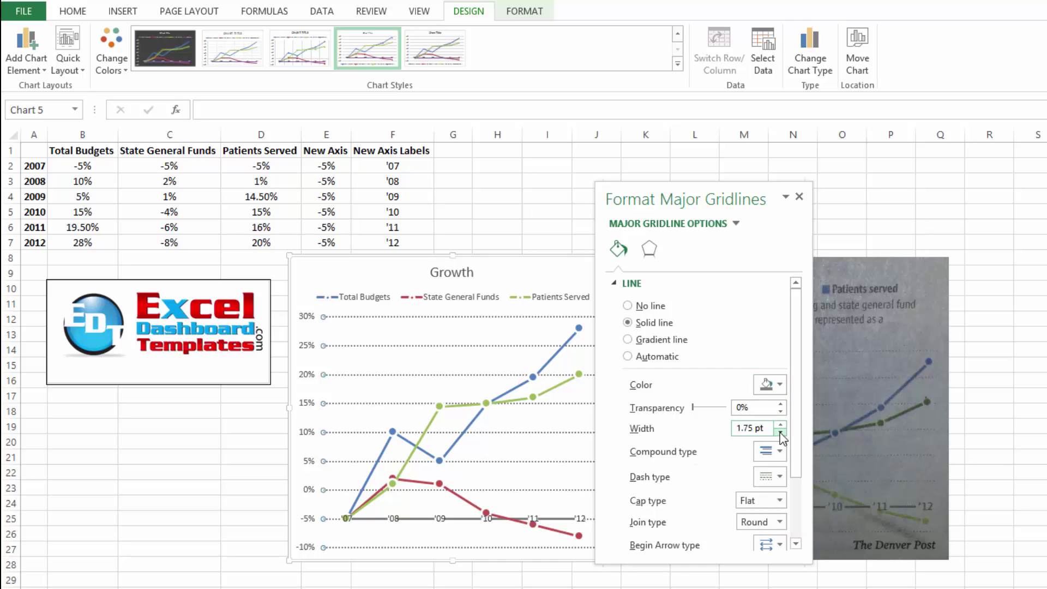
click(778, 479)
click(778, 477)
click(780, 434)
Widen the dotted gray major gridlines to 1.25 pt, then close the pane and deselect the chart.
click(781, 424)
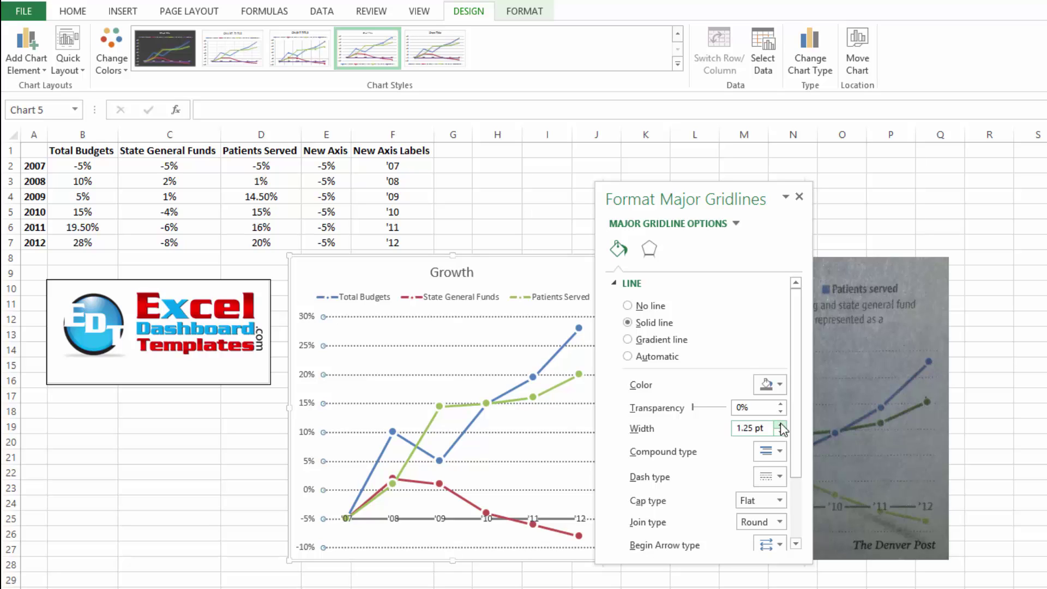
click(799, 197)
click(792, 212)
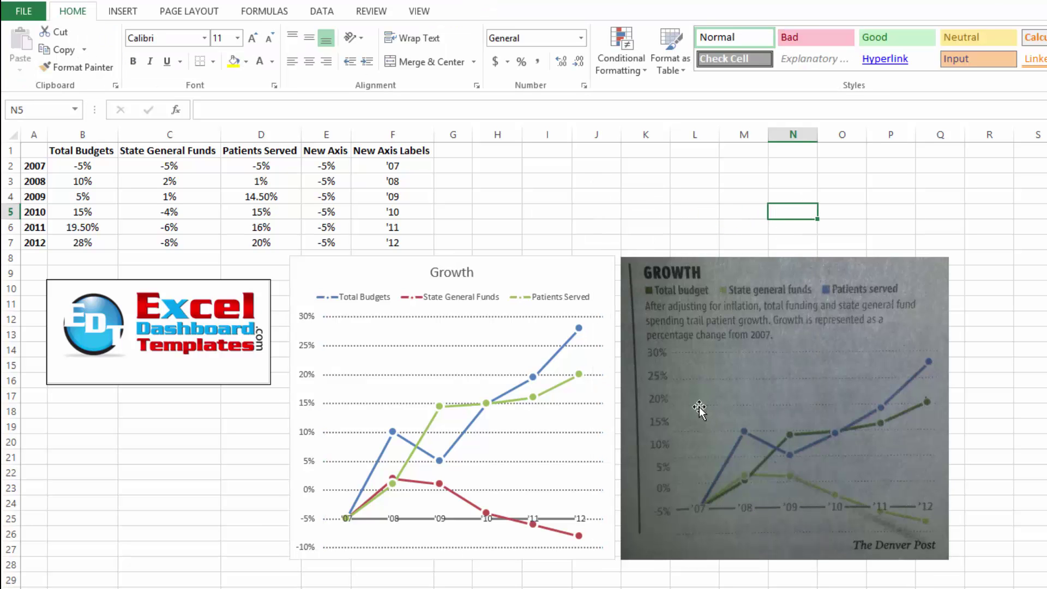